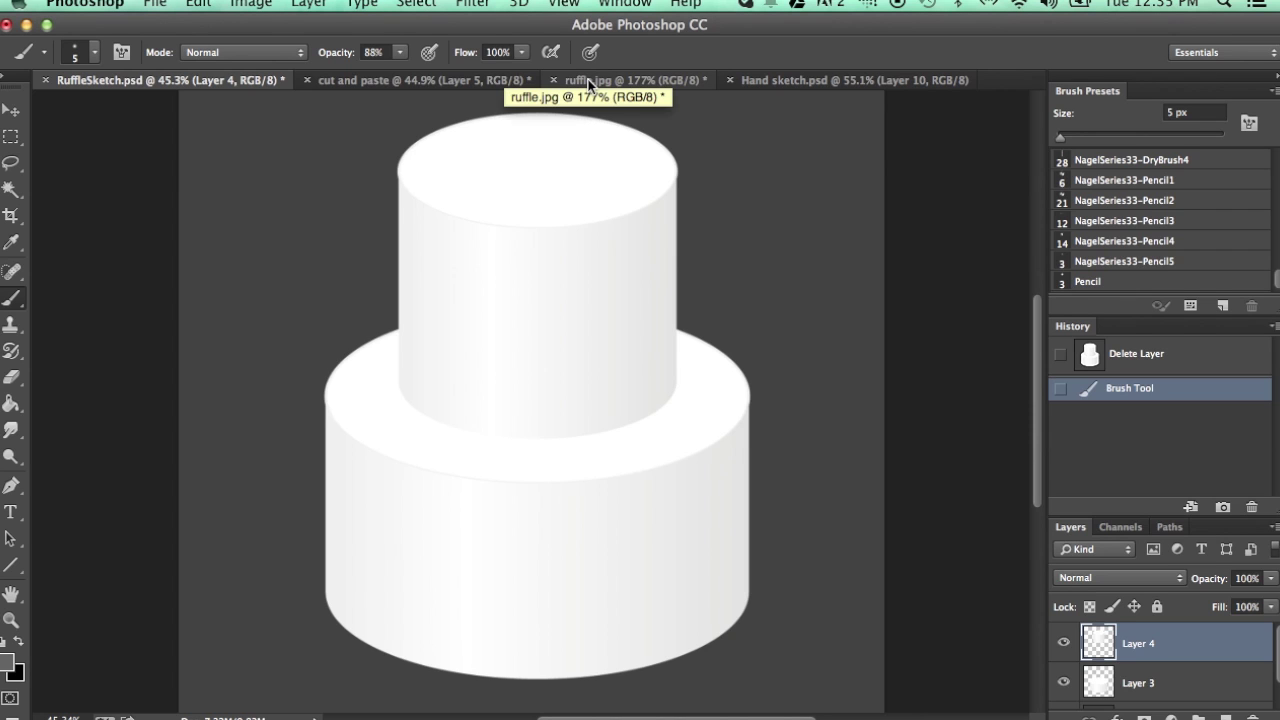
click(589, 80)
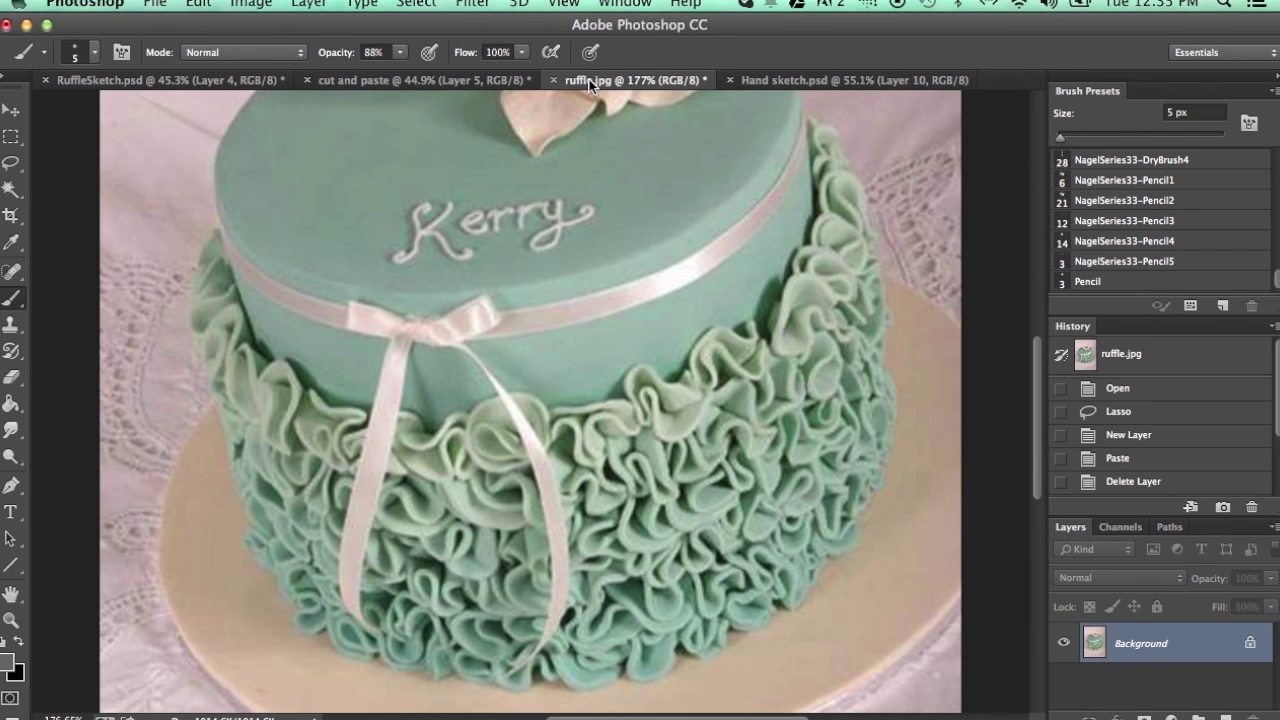
click(224, 82)
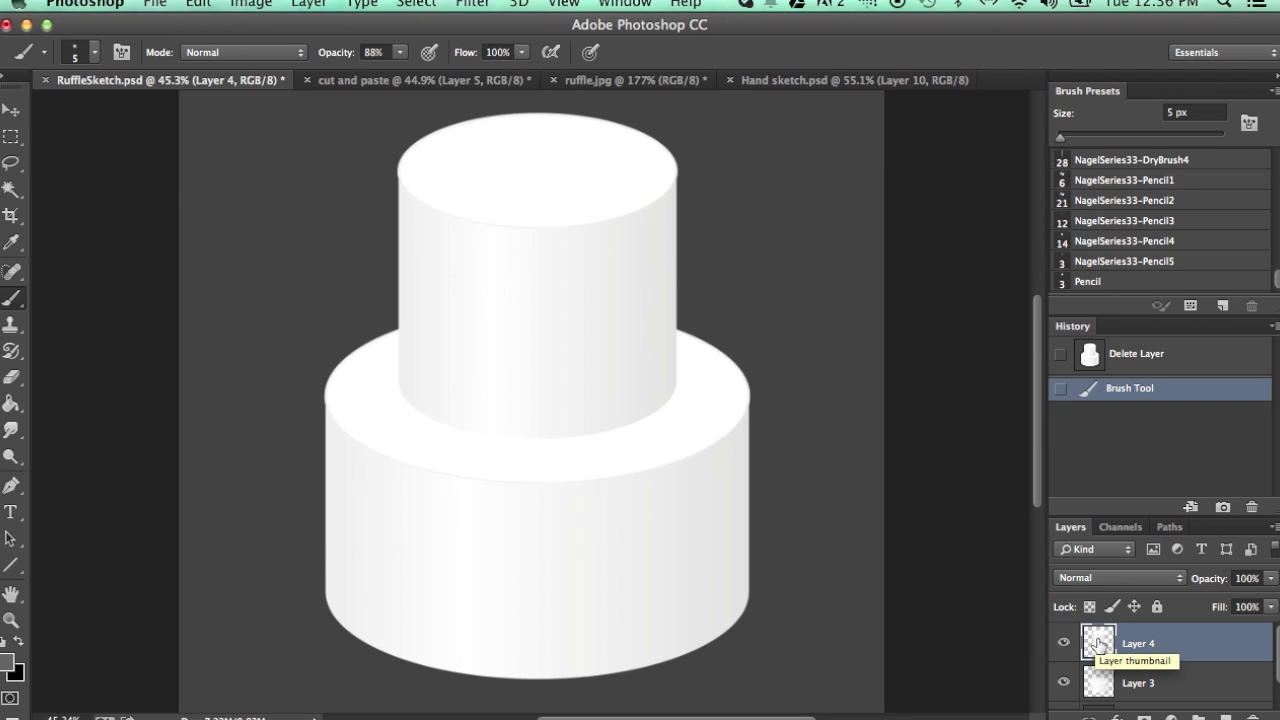
Step: Load the top tier from Layer 4 as a selection and add an empty Layer 6 above it
super+click(1098, 643)
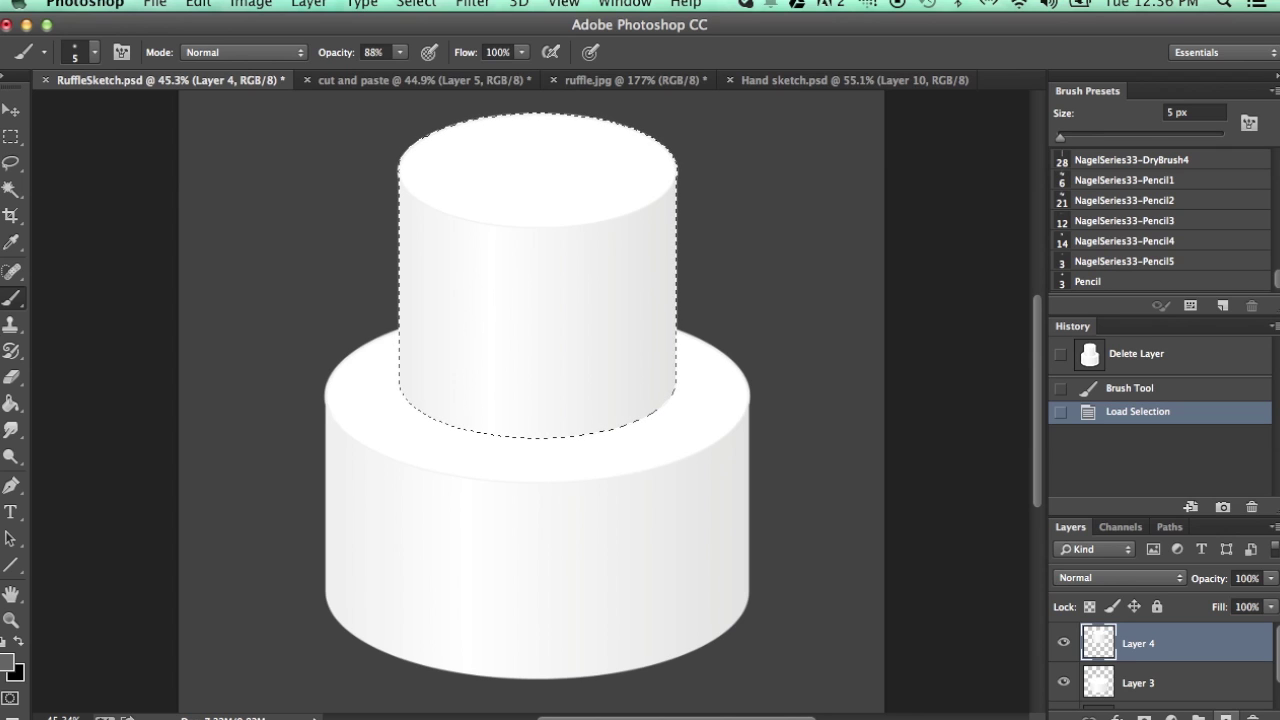
click(1225, 717)
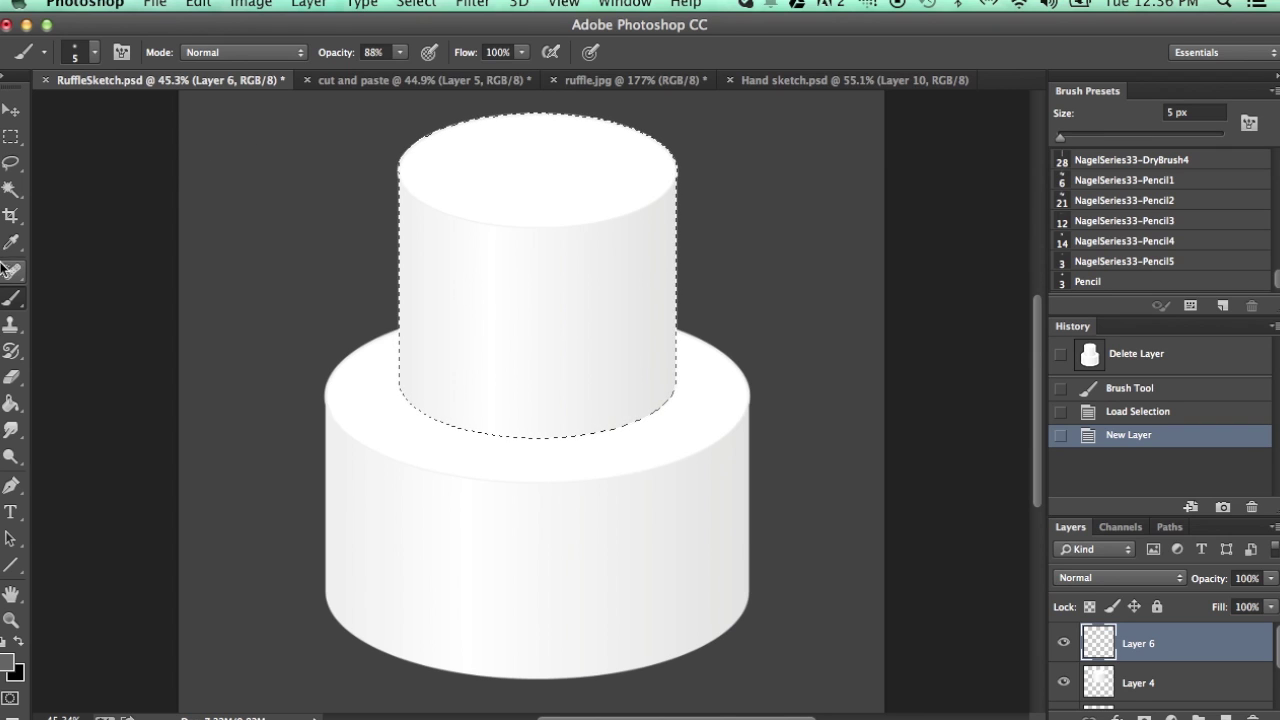
click(11, 166)
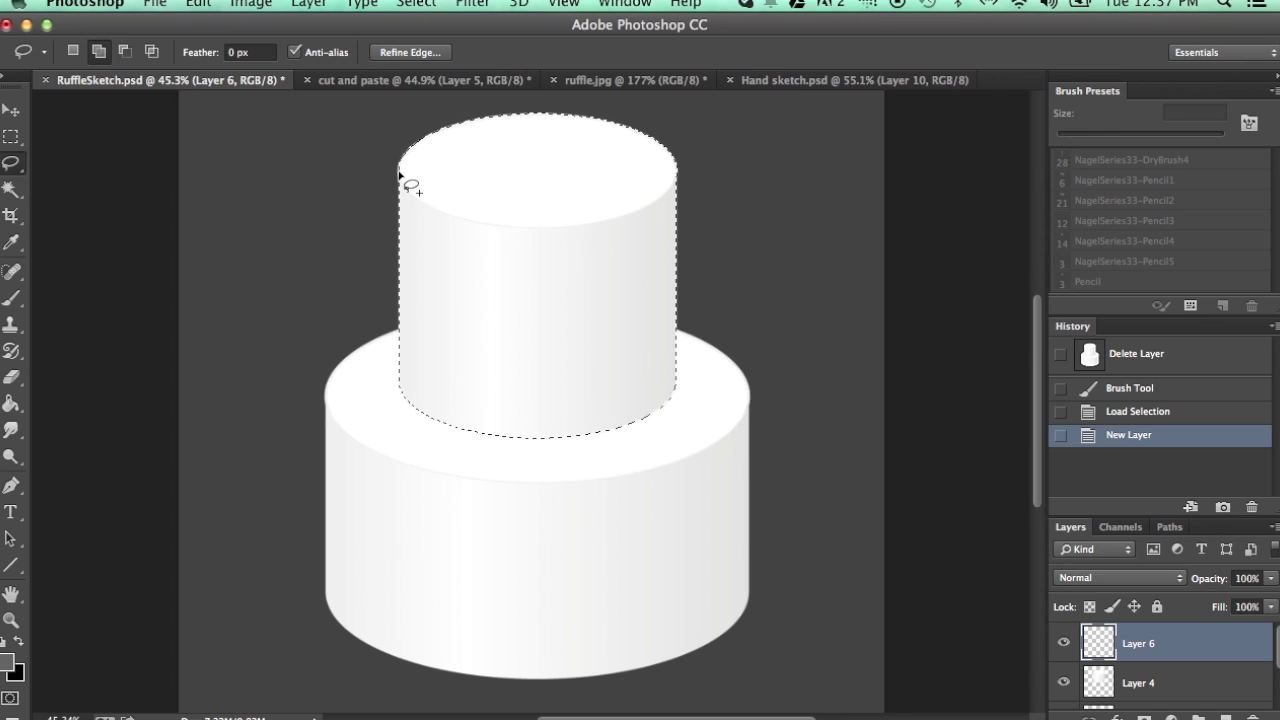
Step: Add wavy ruffle-shaped edges down the left and right sides of the top-tier selection
mouse_move(398, 172)
mouse_down()
mouse_move(390, 360)
mouse_move(402, 396)
mouse_up()
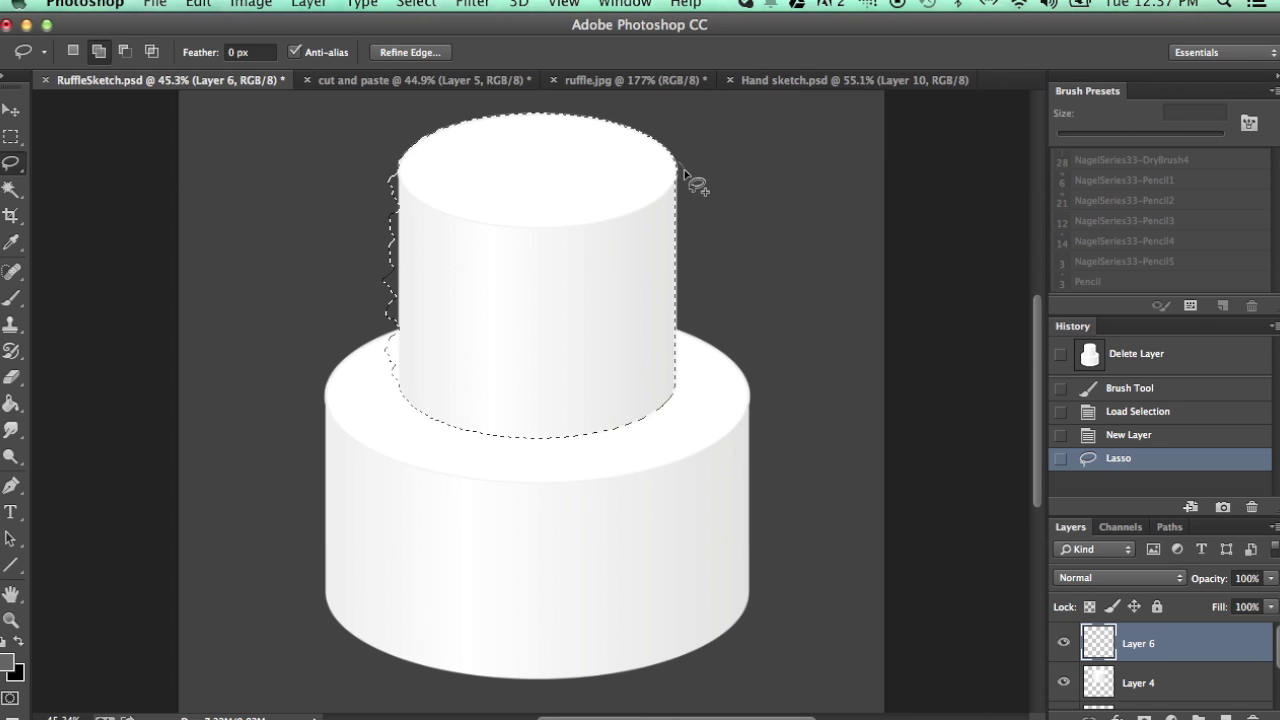
mouse_move(684, 171)
mouse_down()
mouse_move(682, 307)
mouse_move(693, 320)
mouse_move(689, 401)
mouse_up()
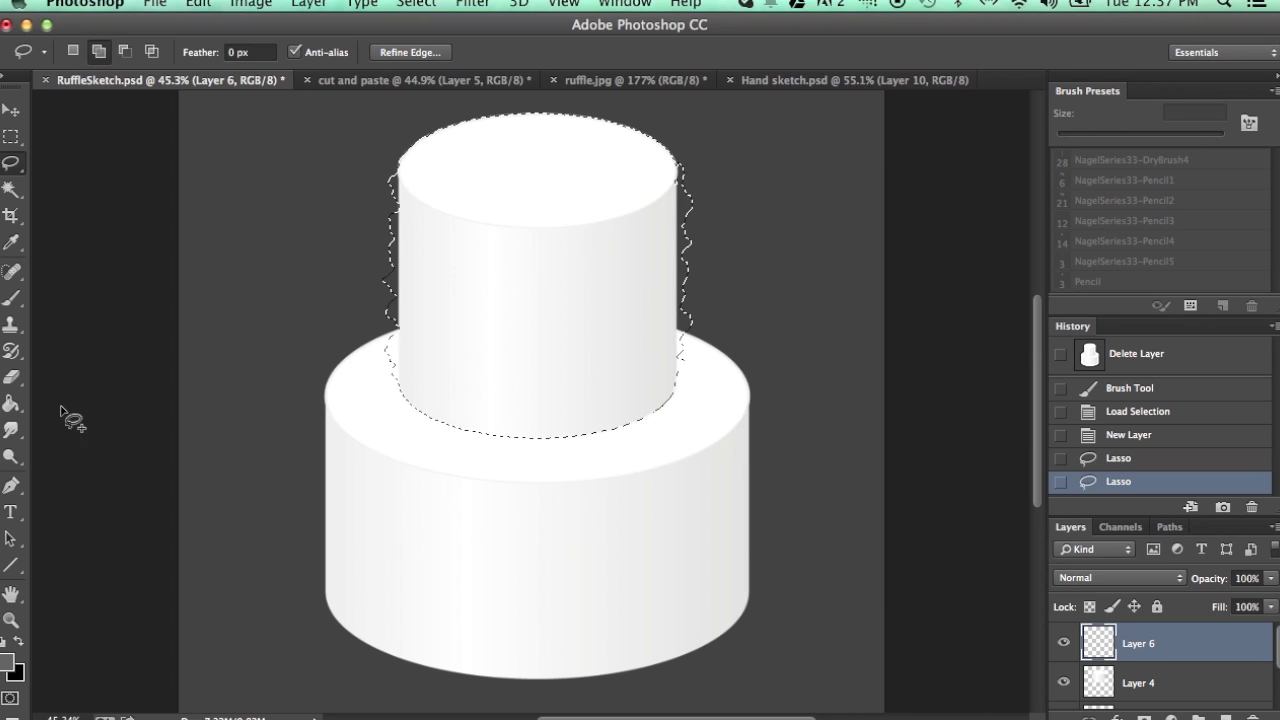
click(11, 403)
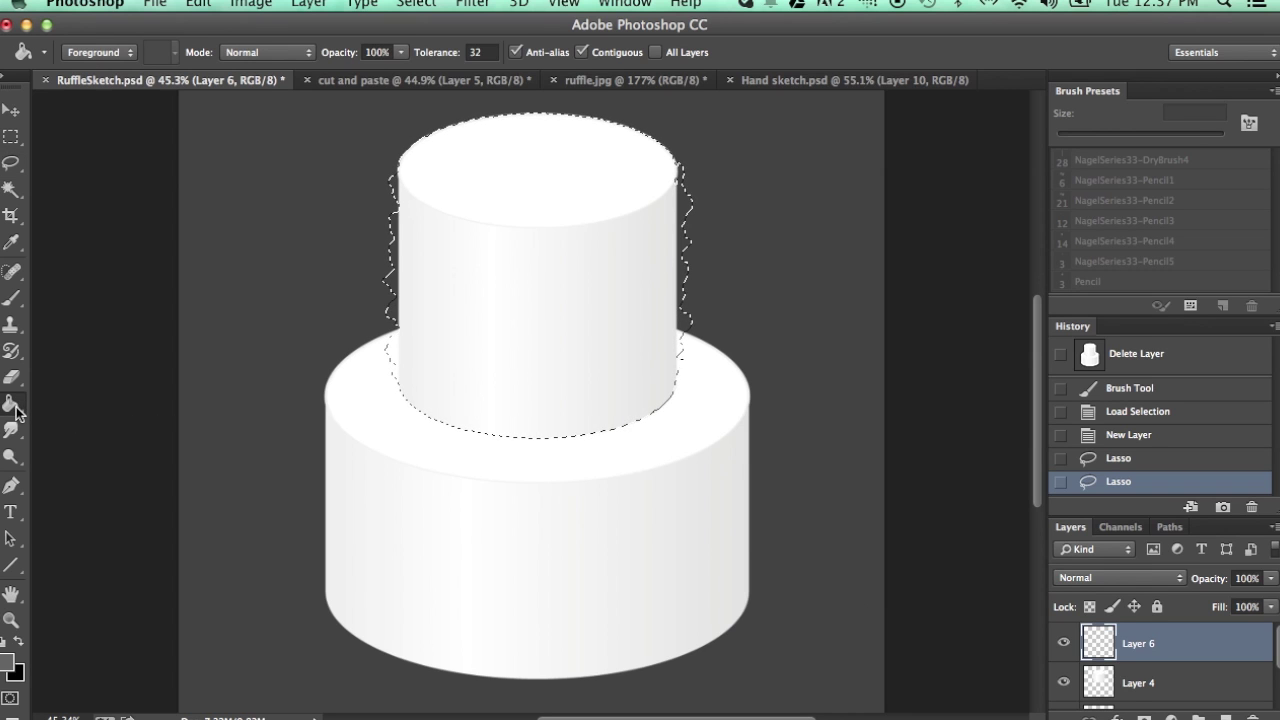
Step: Fill the ruffled selection on Layer 6 with teal 71b6af, then deselect
click(9, 662)
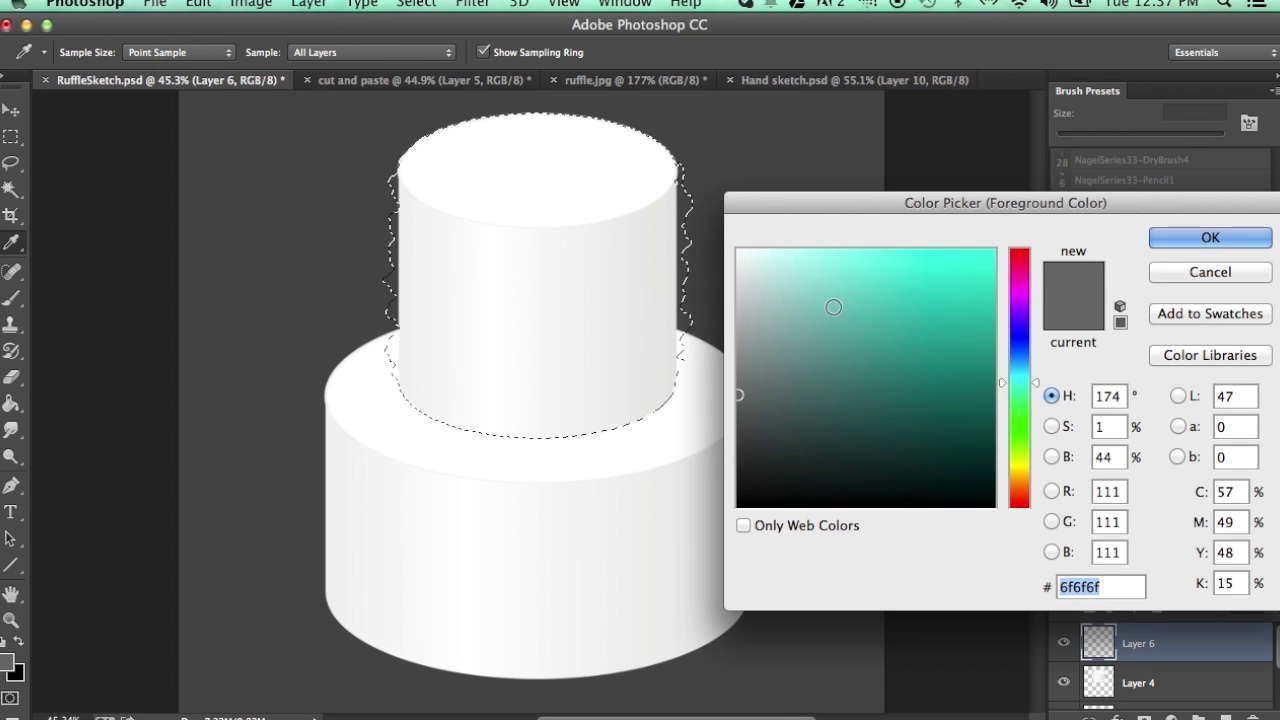
click(835, 322)
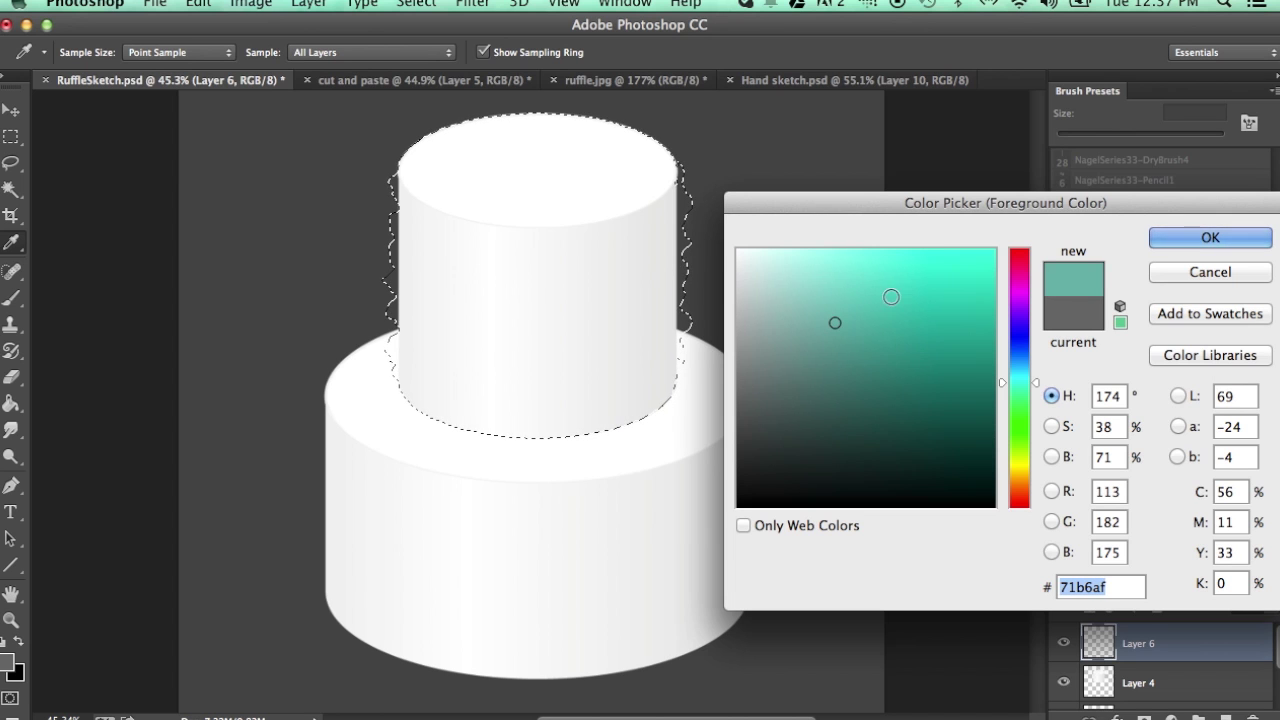
click(1209, 238)
key(g)
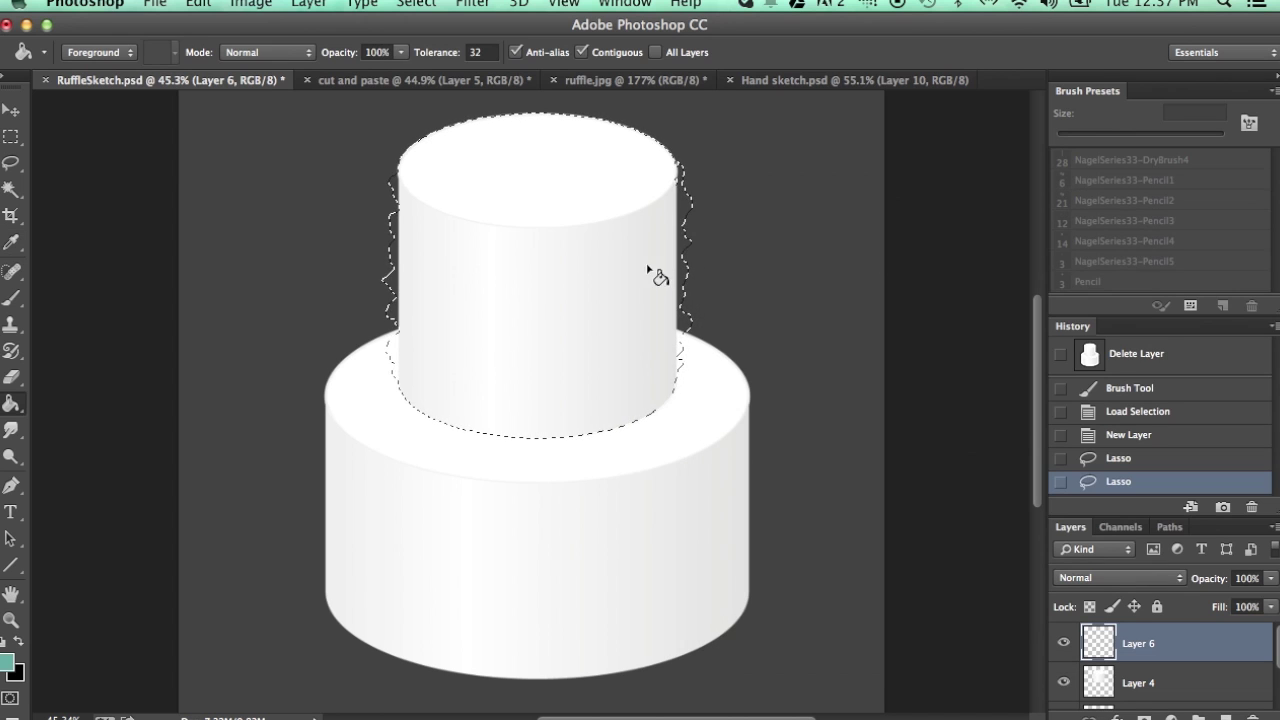
click(572, 308)
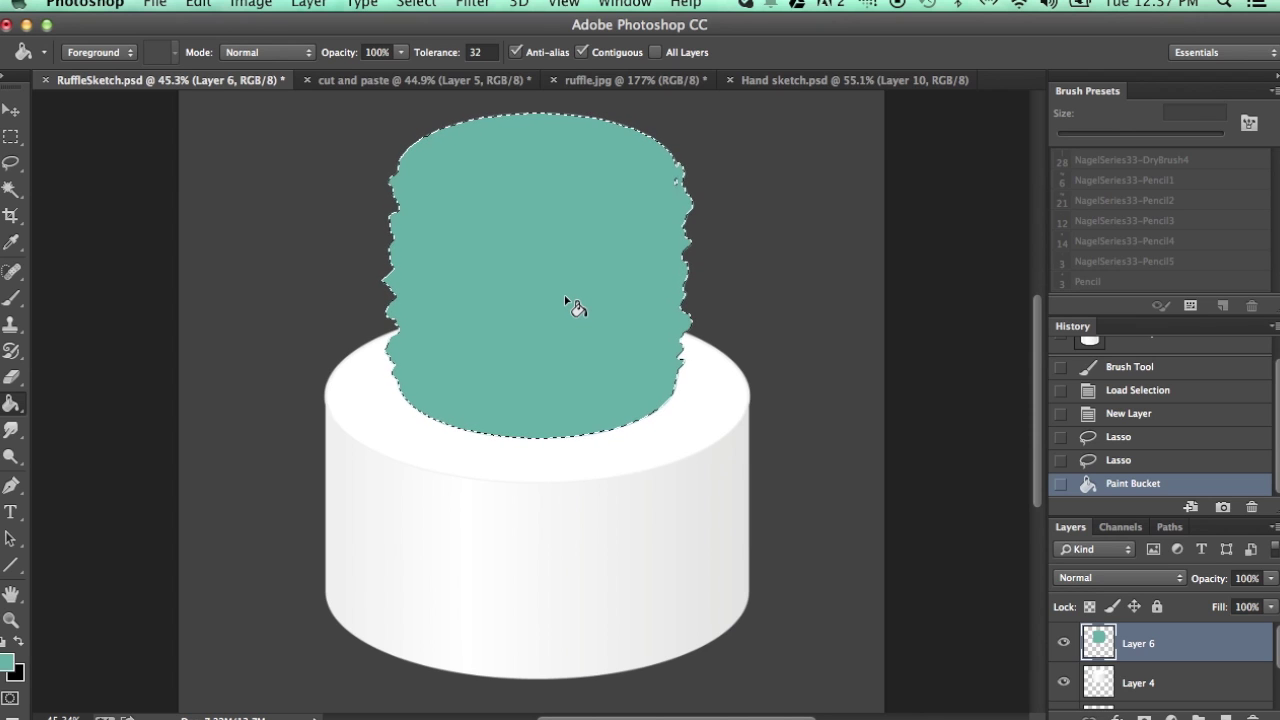
key(super+d)
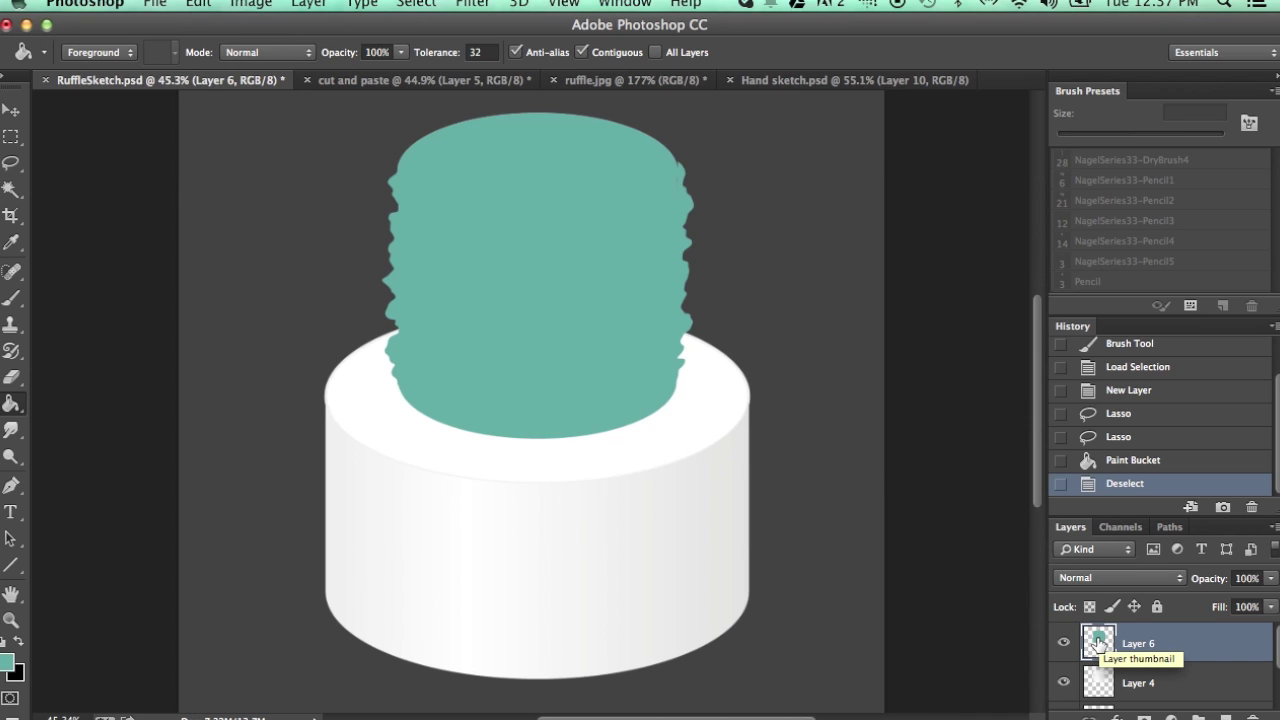
Step: Move the teal layer below Layer 4, set Layer 4 to Multiply, and add an empty Layer 7
drag(1099, 643, 1099, 683)
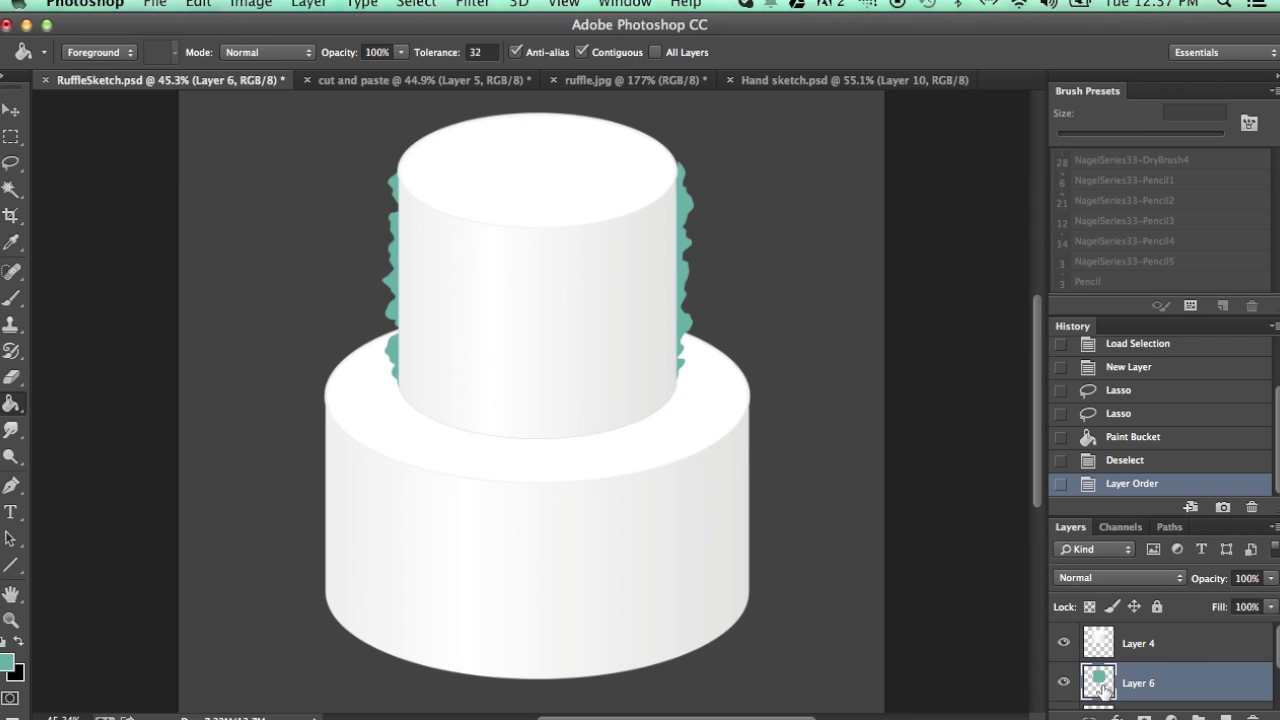
click(1100, 643)
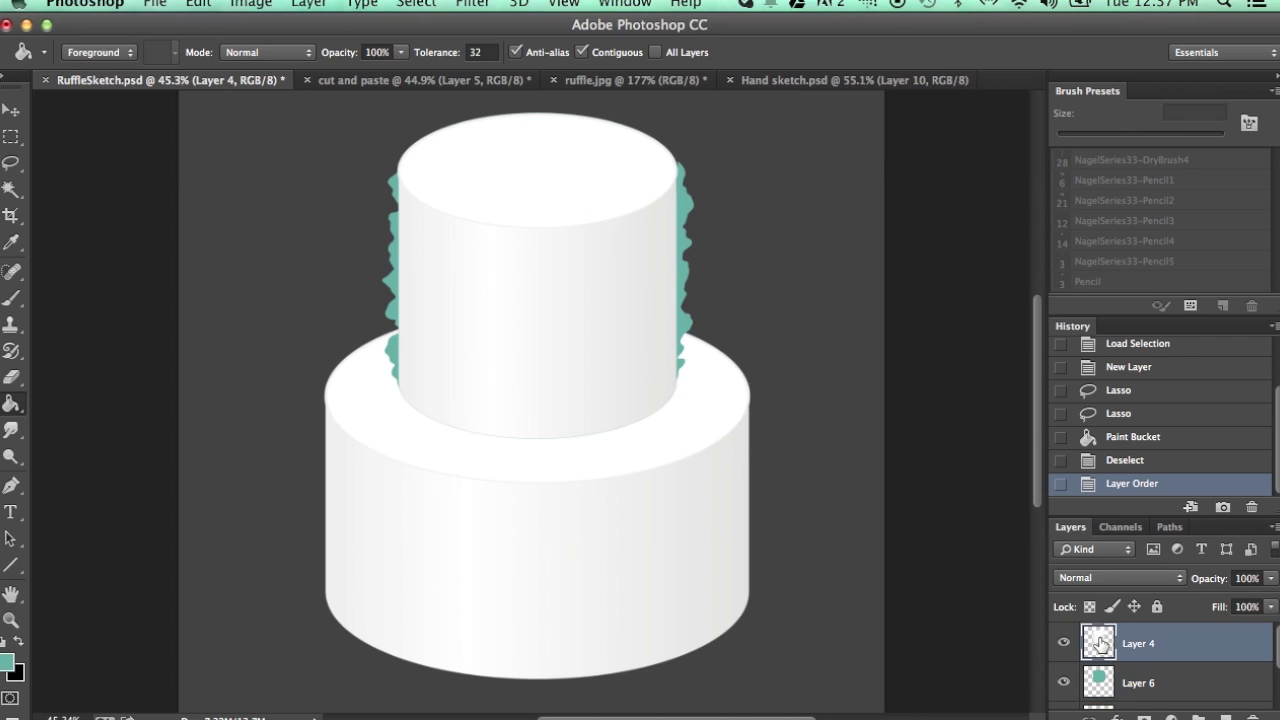
click(1085, 580)
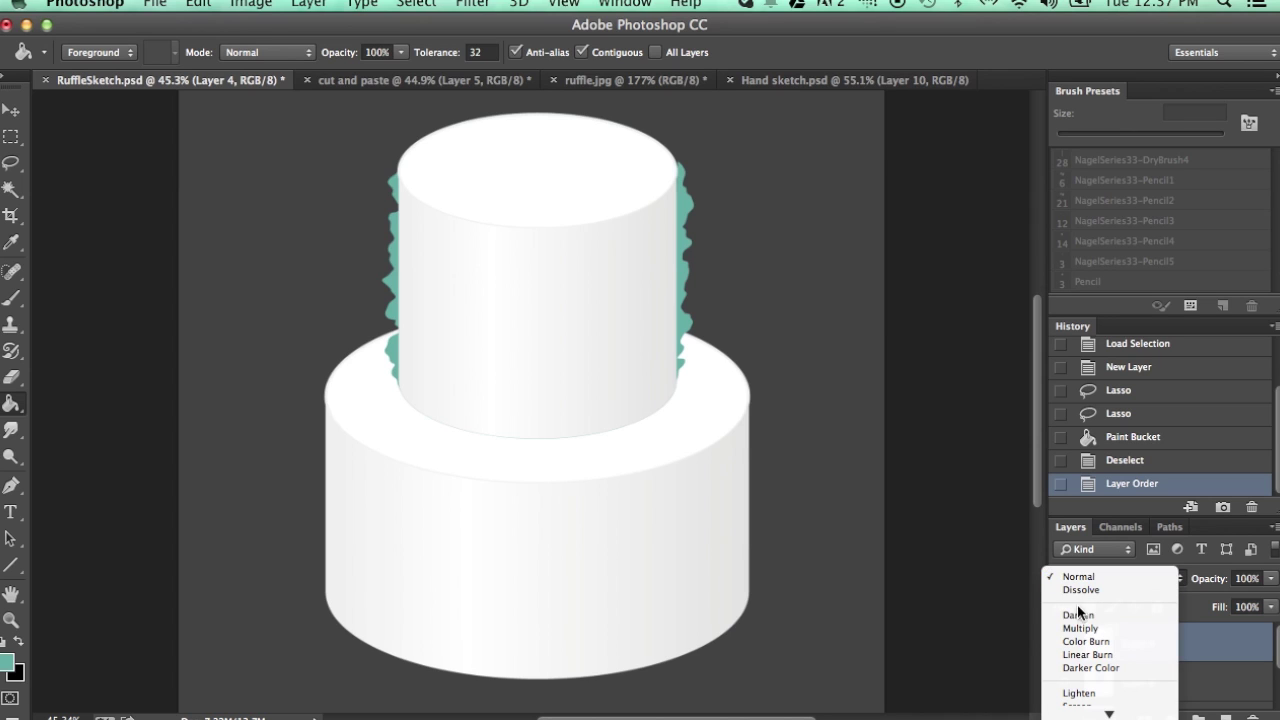
click(1084, 628)
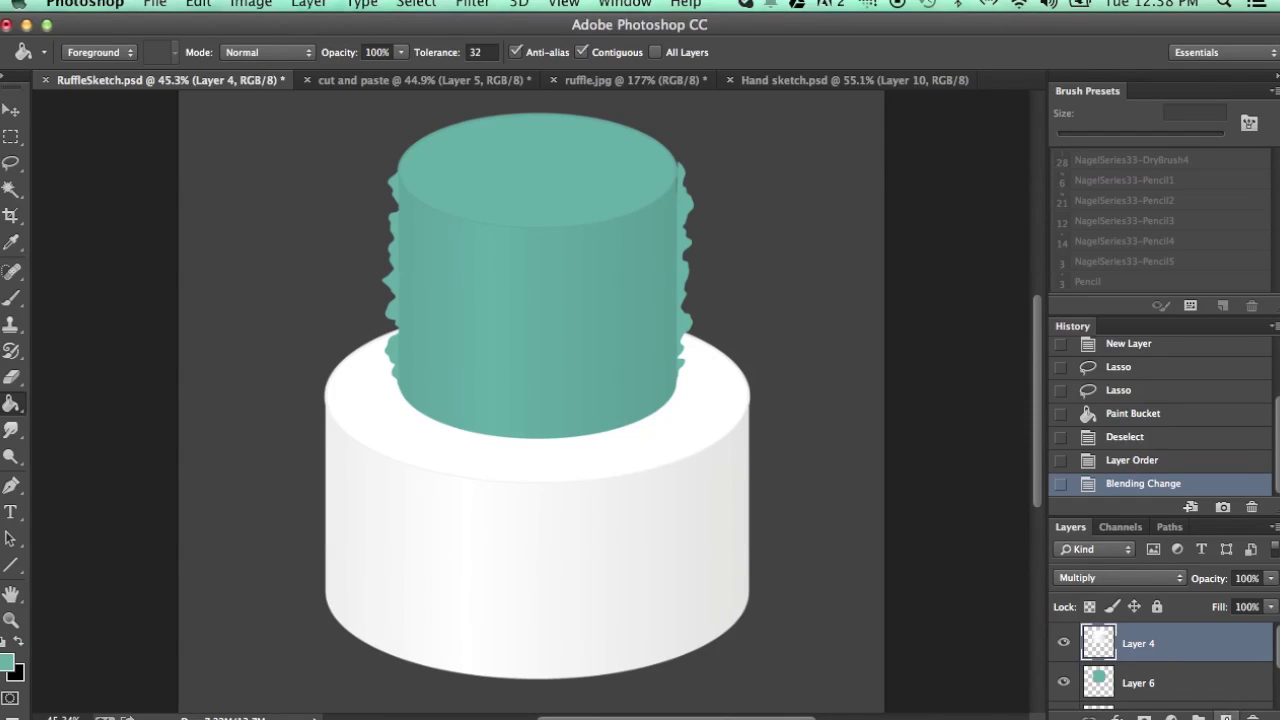
click(1226, 716)
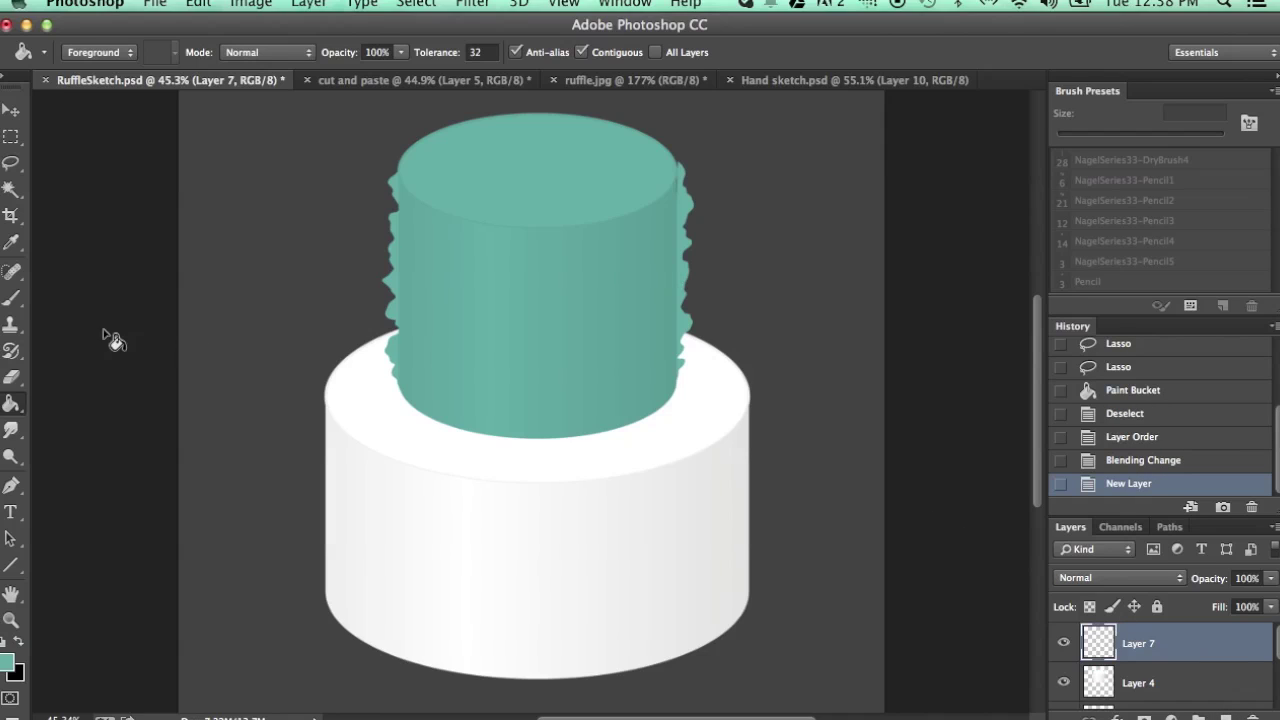
Step: Set up the Brush tool with the Charky preset at 100 px
click(13, 302)
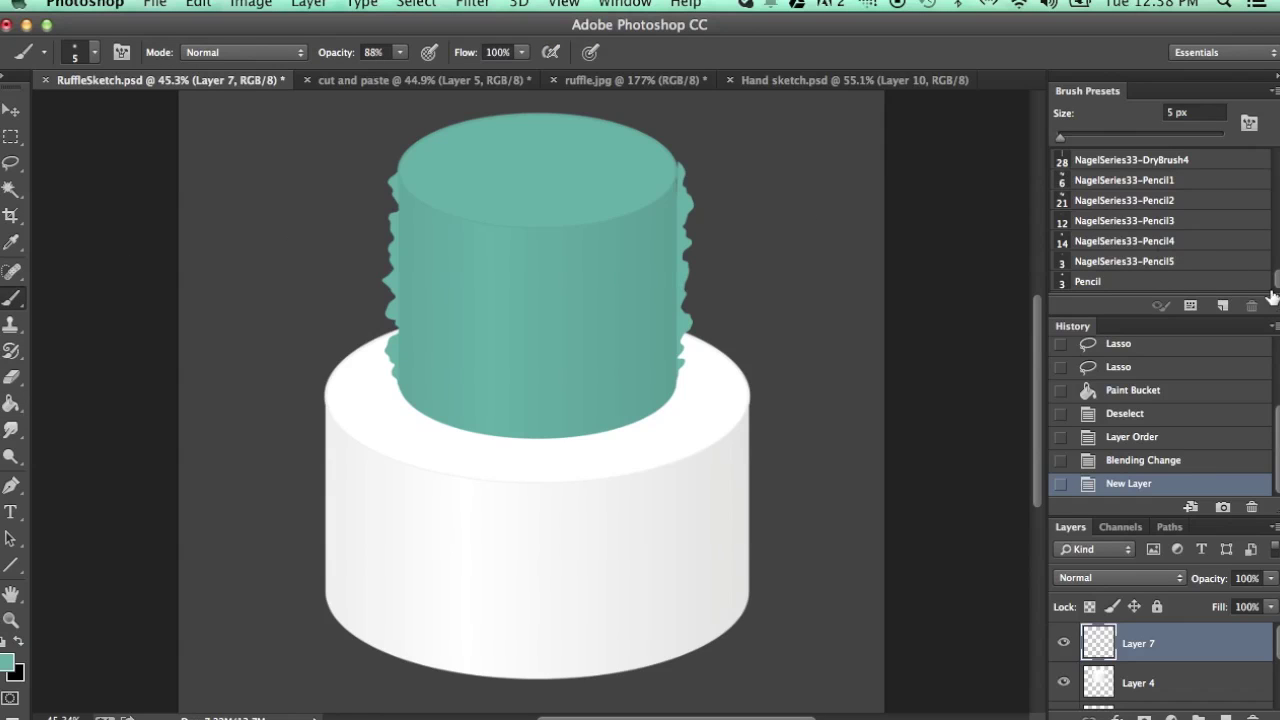
mouse_move(1277, 283)
mouse_down()
mouse_move(1277, 205)
mouse_move(1277, 253)
mouse_up()
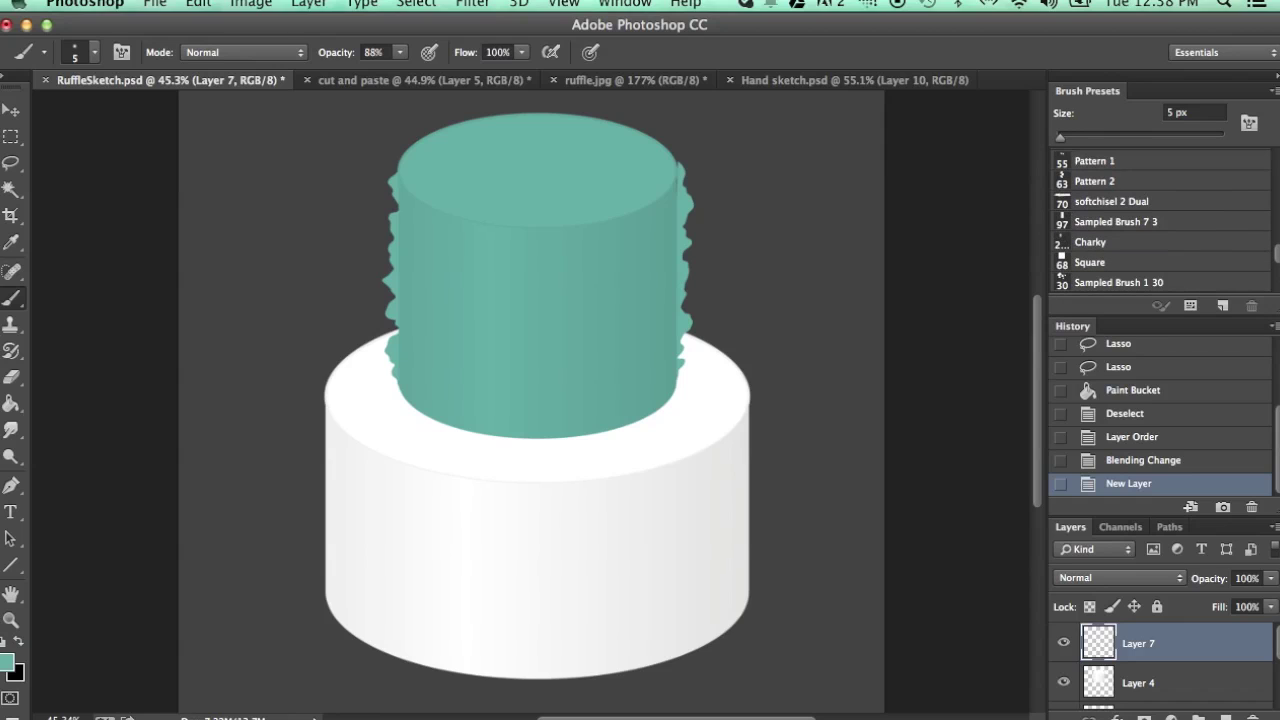
click(1104, 246)
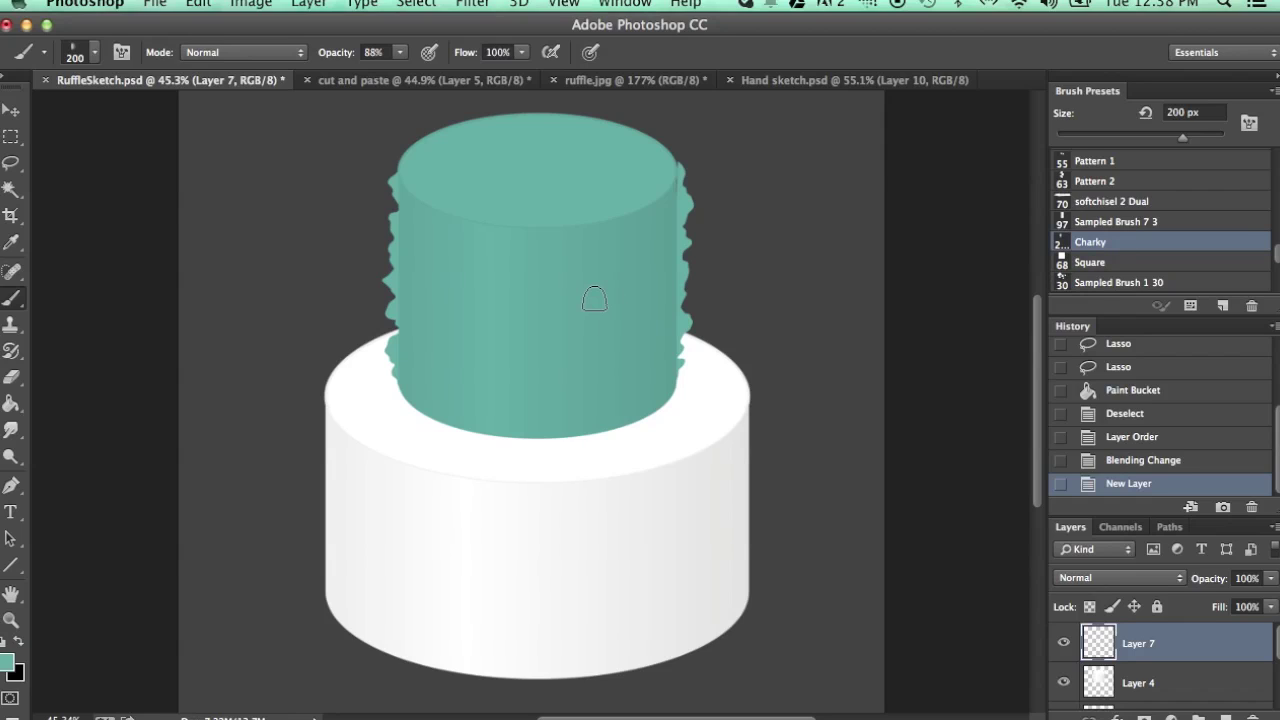
key(bracketleft)
key(bracketleft)
key(bracketleft)
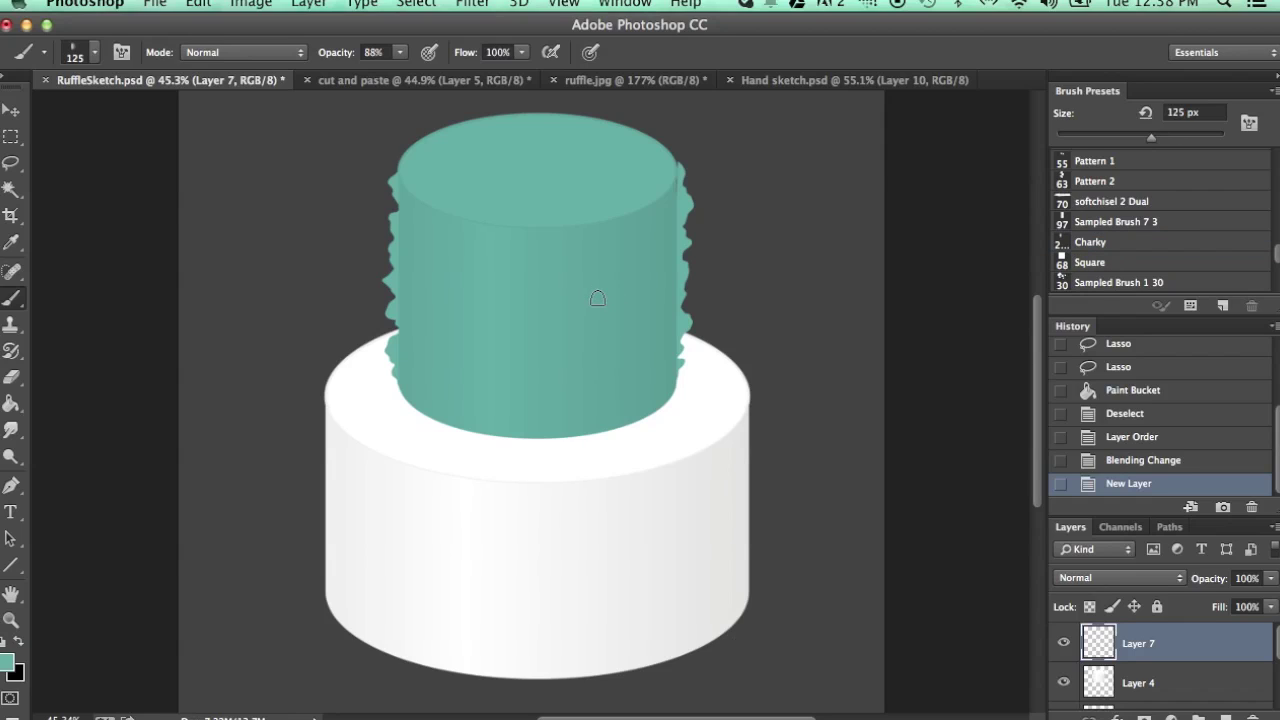
key(bracketleft)
Step: Set the foreground colour to muted grey-teal 88aba8
click(7, 664)
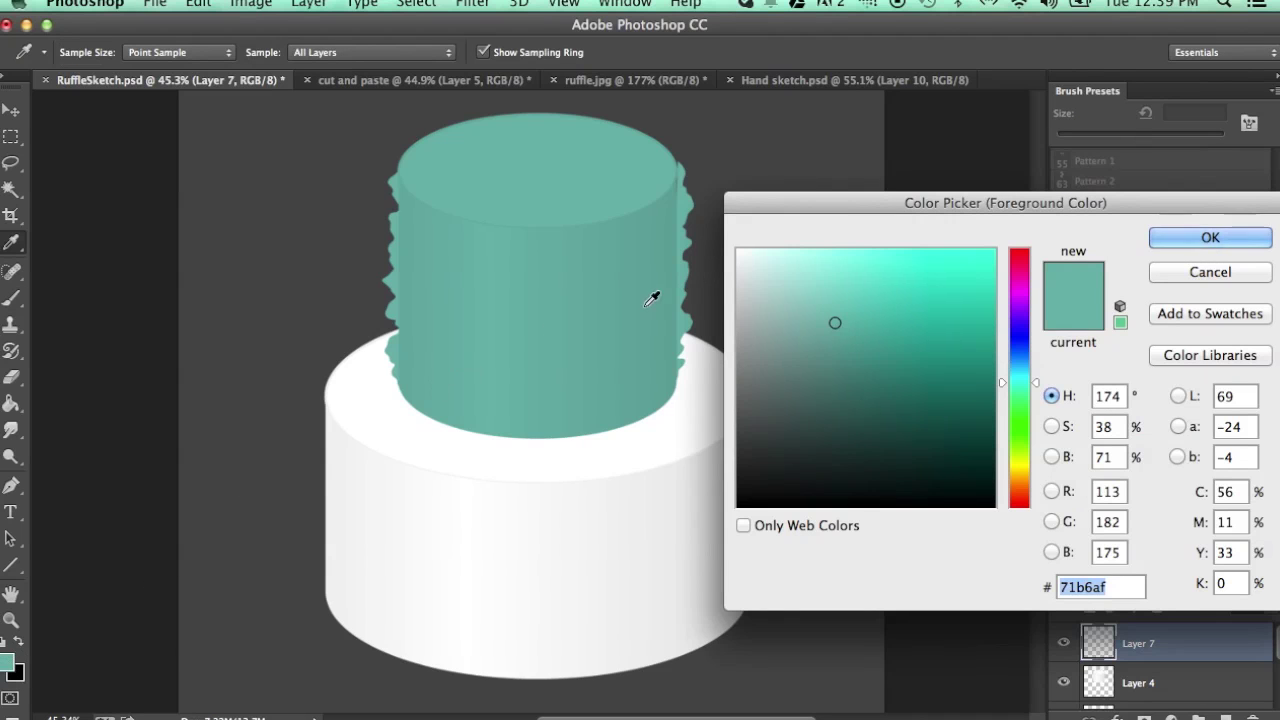
click(778, 351)
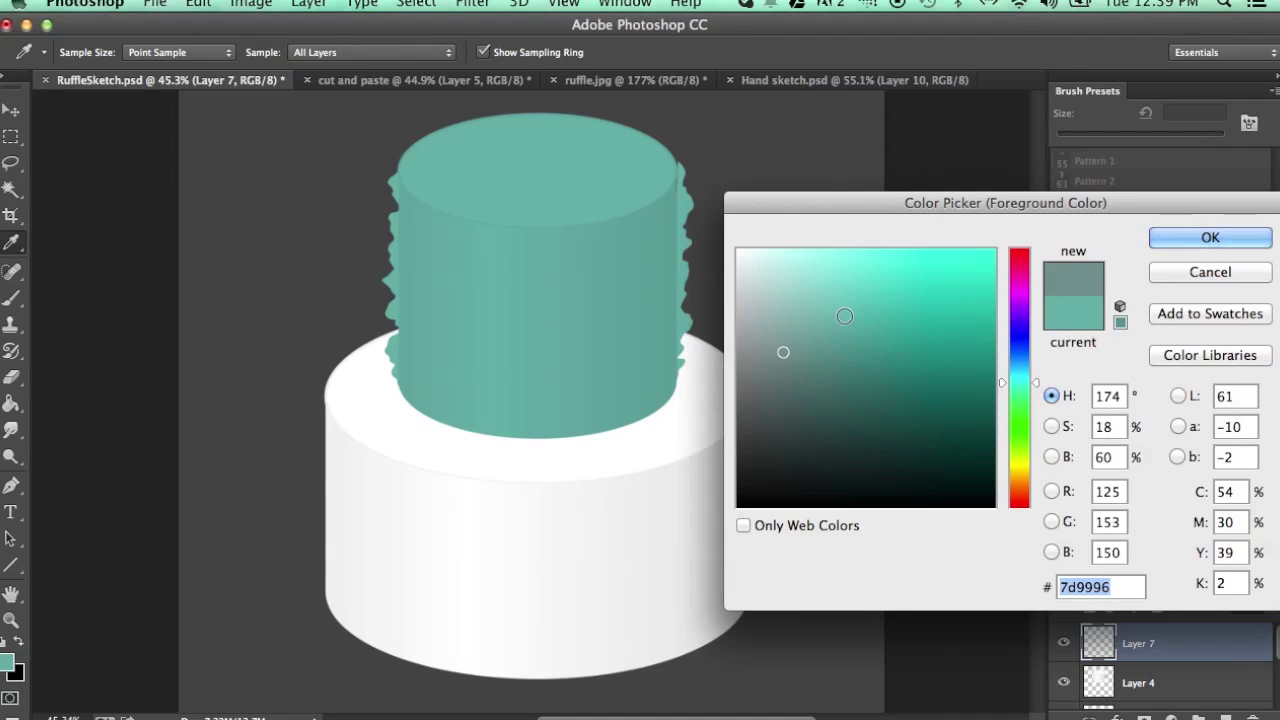
drag(778, 351, 789, 334)
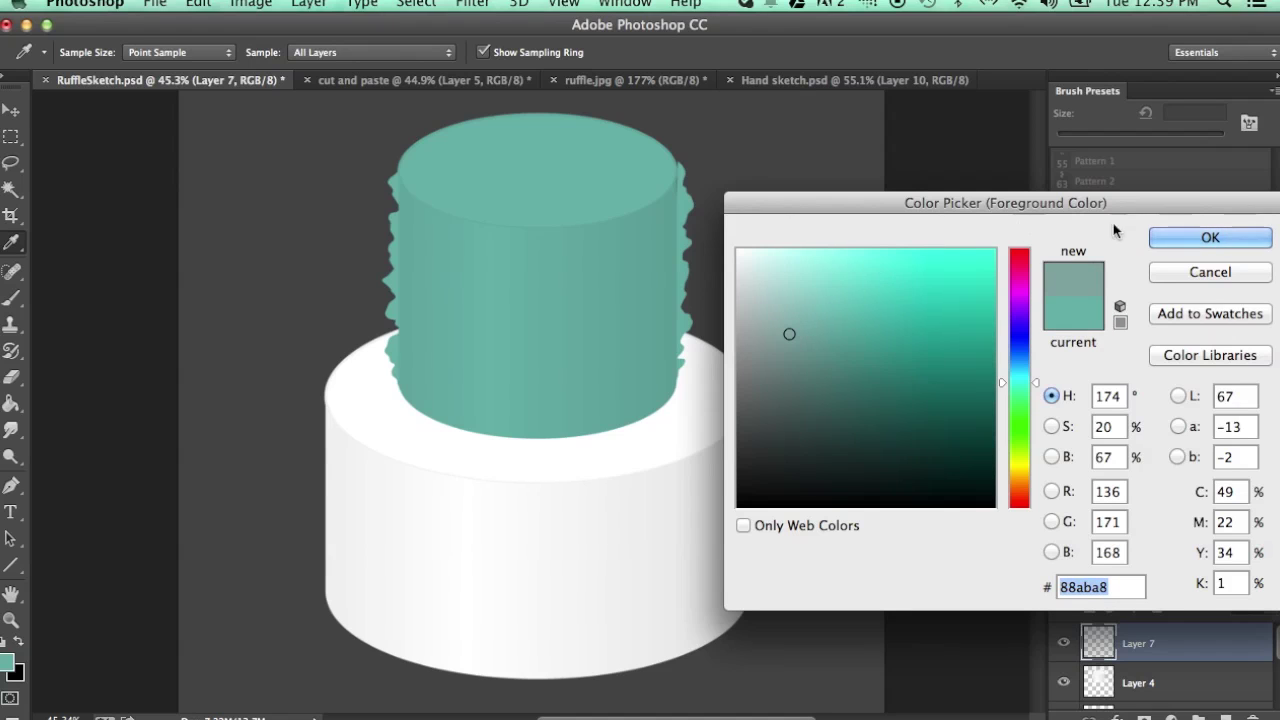
click(1208, 238)
Step: Dab grey-teal Charky strokes down the left side of the teal tier on Layer 7
key(b)
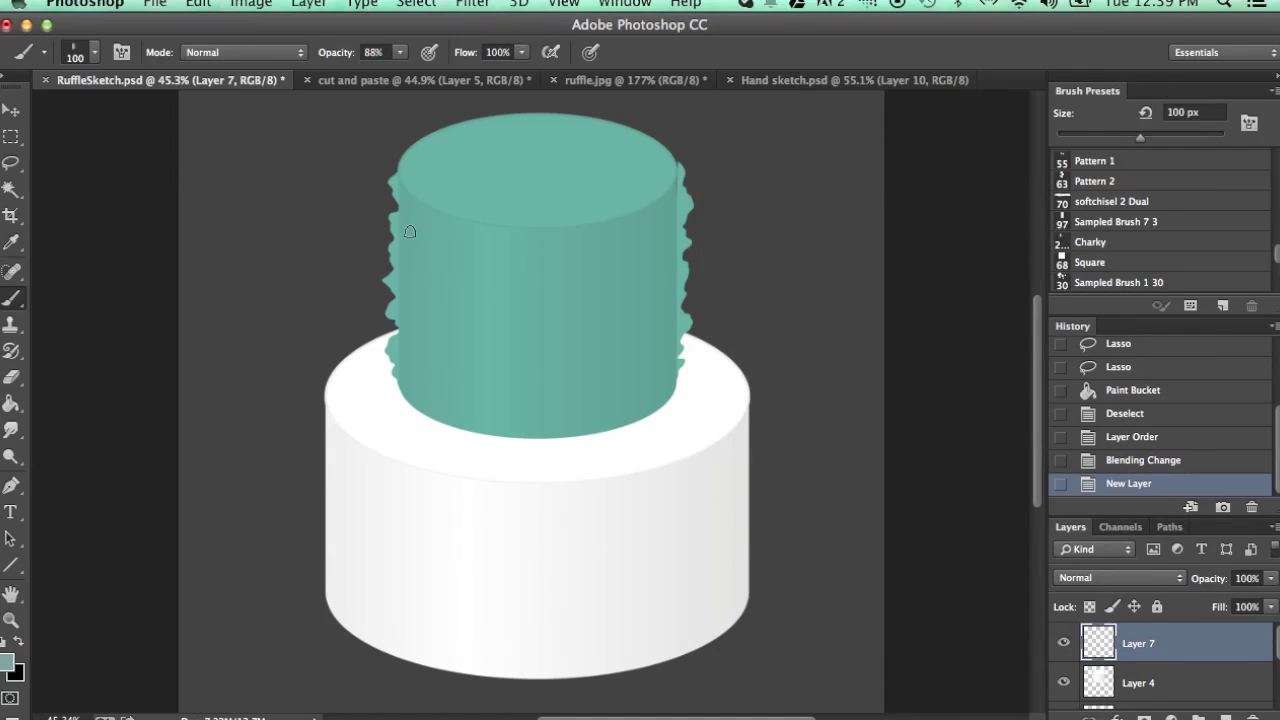
drag(426, 244, 416, 247)
mouse_move(416, 247)
mouse_down()
mouse_move(420, 300)
mouse_move(446, 340)
mouse_up()
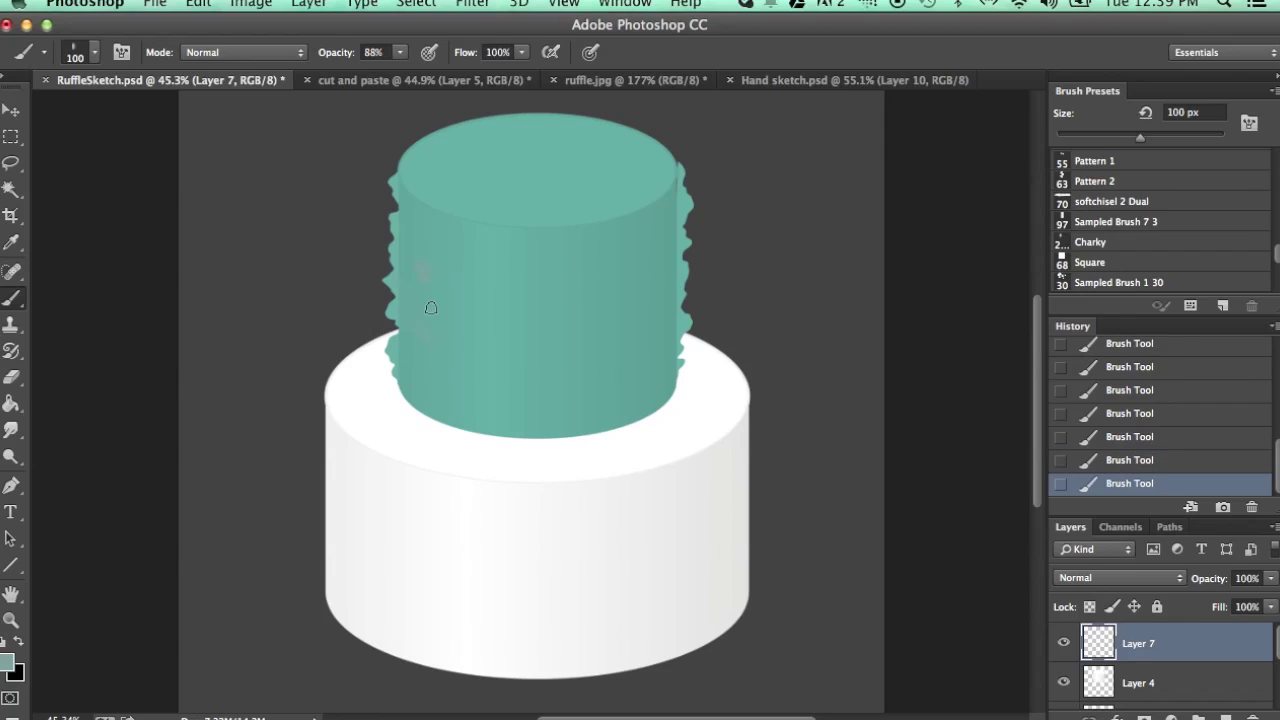
mouse_move(465, 289)
mouse_down()
mouse_move(411, 249)
mouse_move(416, 238)
mouse_up()
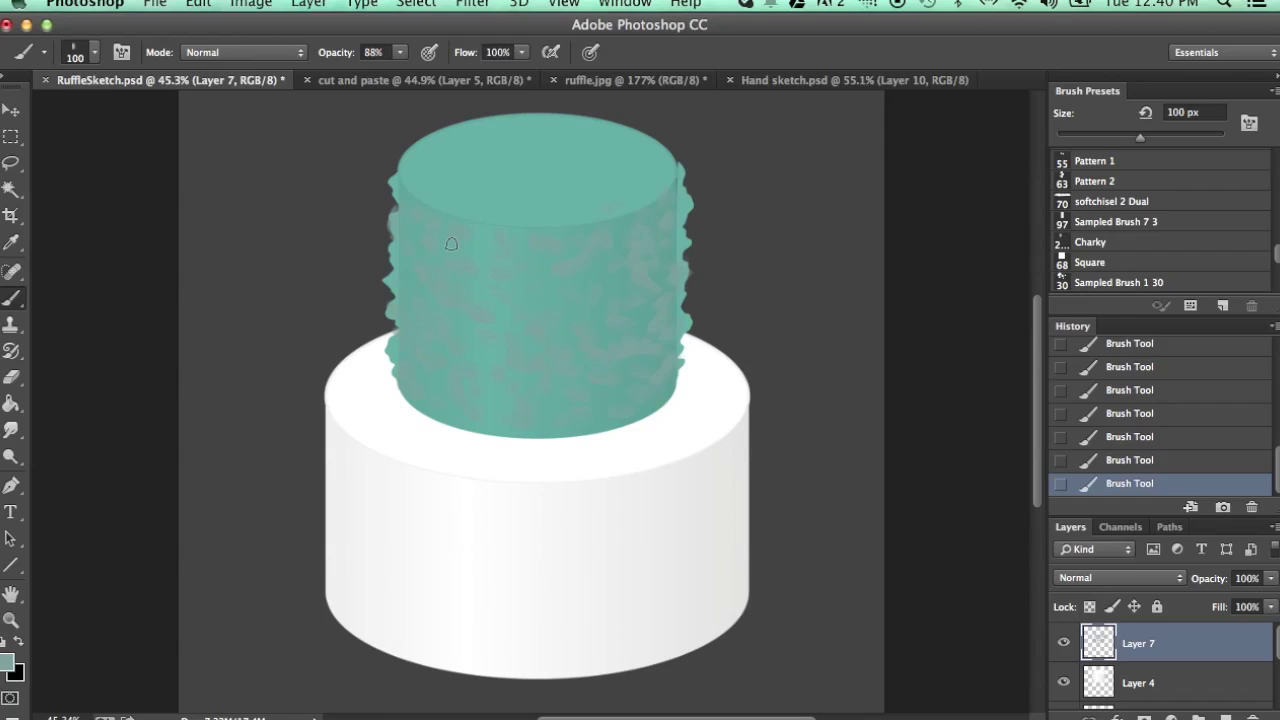
mouse_move(400, 206)
mouse_down()
mouse_move(420, 252)
mouse_move(402, 304)
mouse_move(404, 362)
mouse_up()
Step: Change the foreground colour to light teal a8d1cd
click(11, 662)
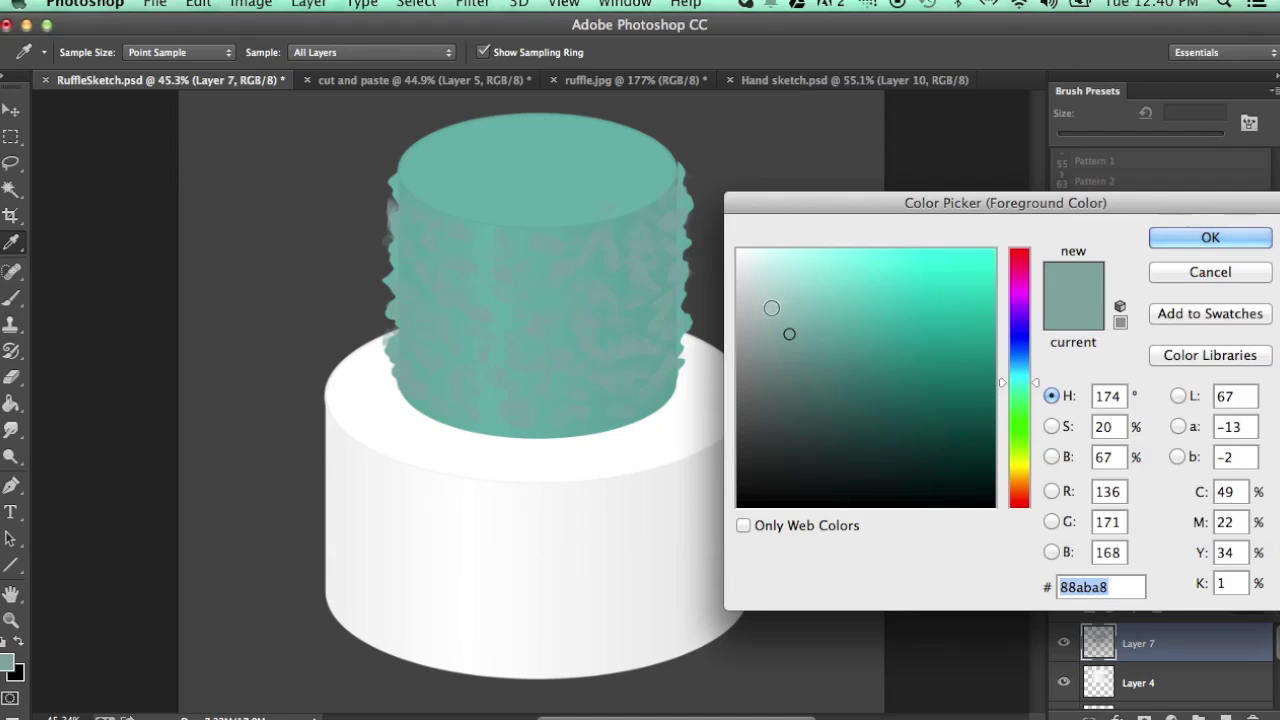
click(771, 297)
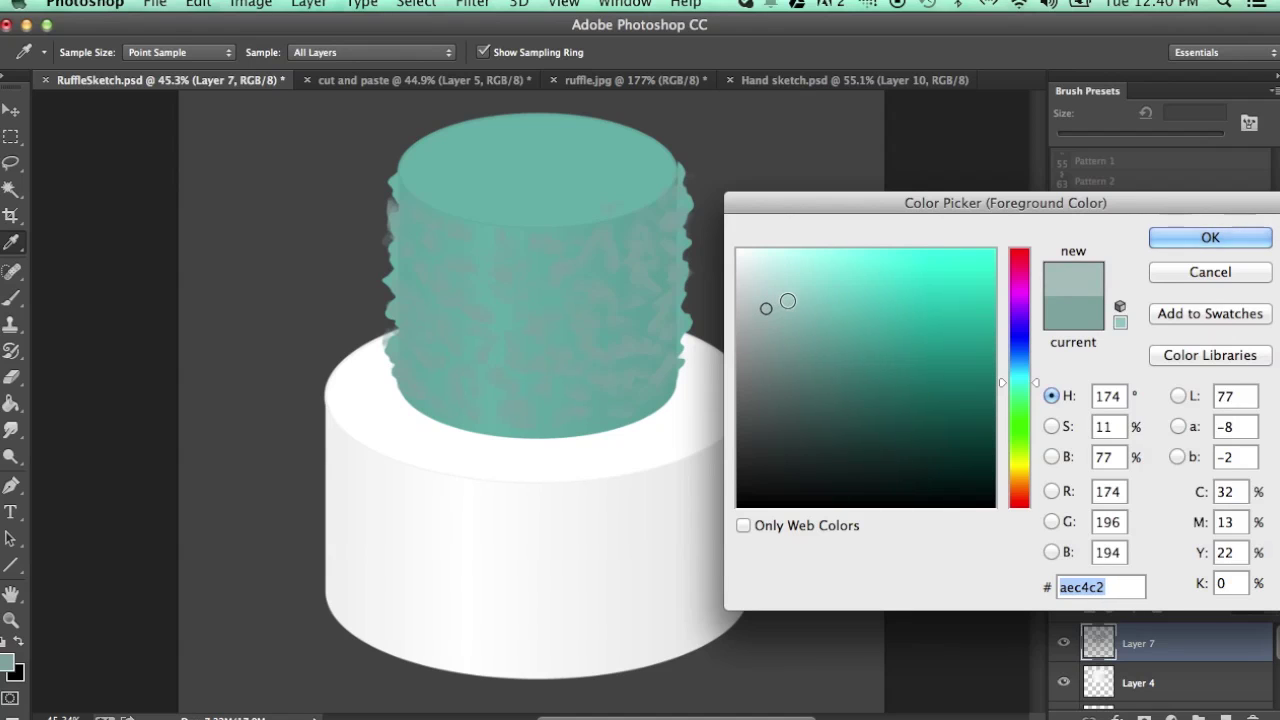
click(788, 300)
click(787, 298)
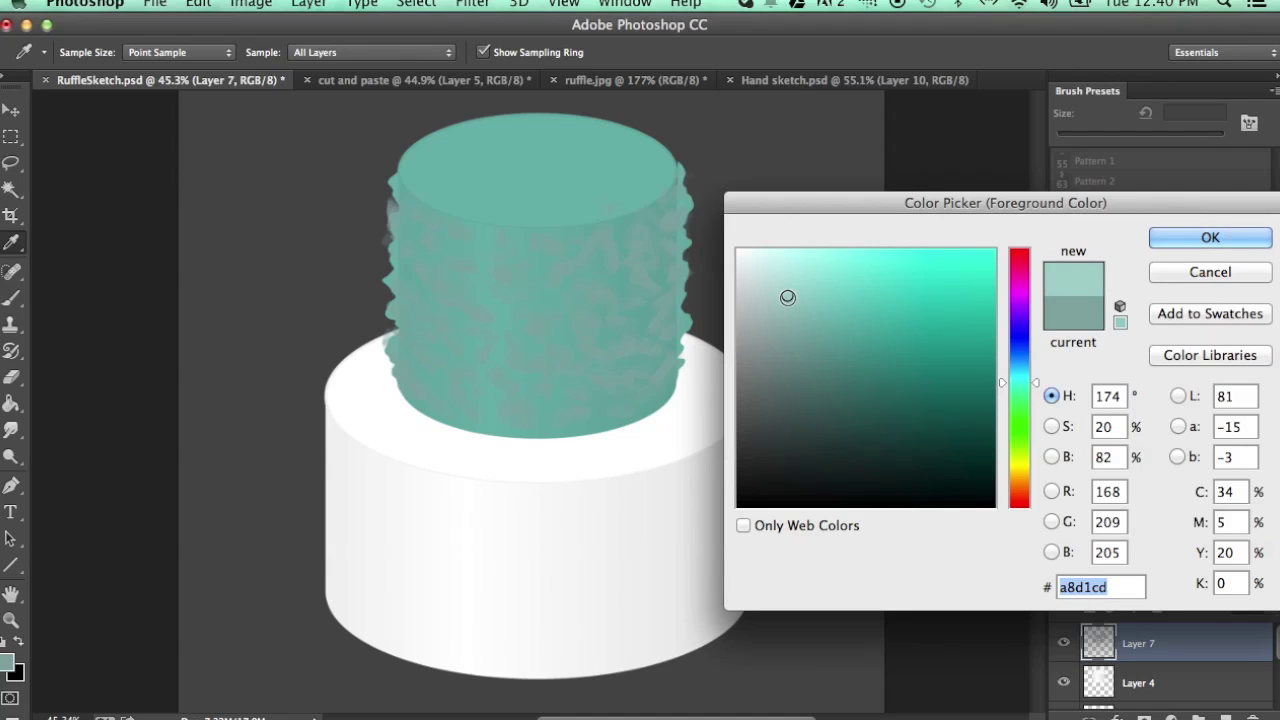
click(1200, 240)
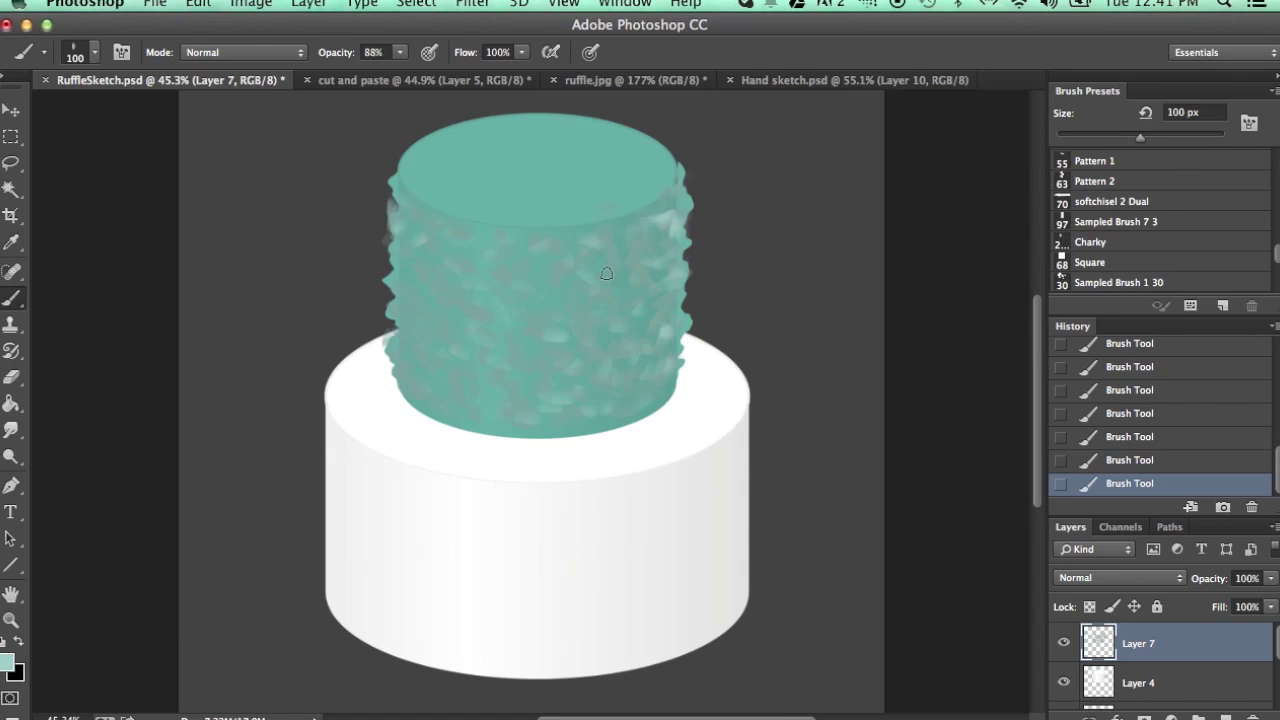
Step: Brush light teal curls across the whole cylinder side, filling gaps at the edges
drag(637, 244, 620, 272)
click(574, 290)
click(397, 369)
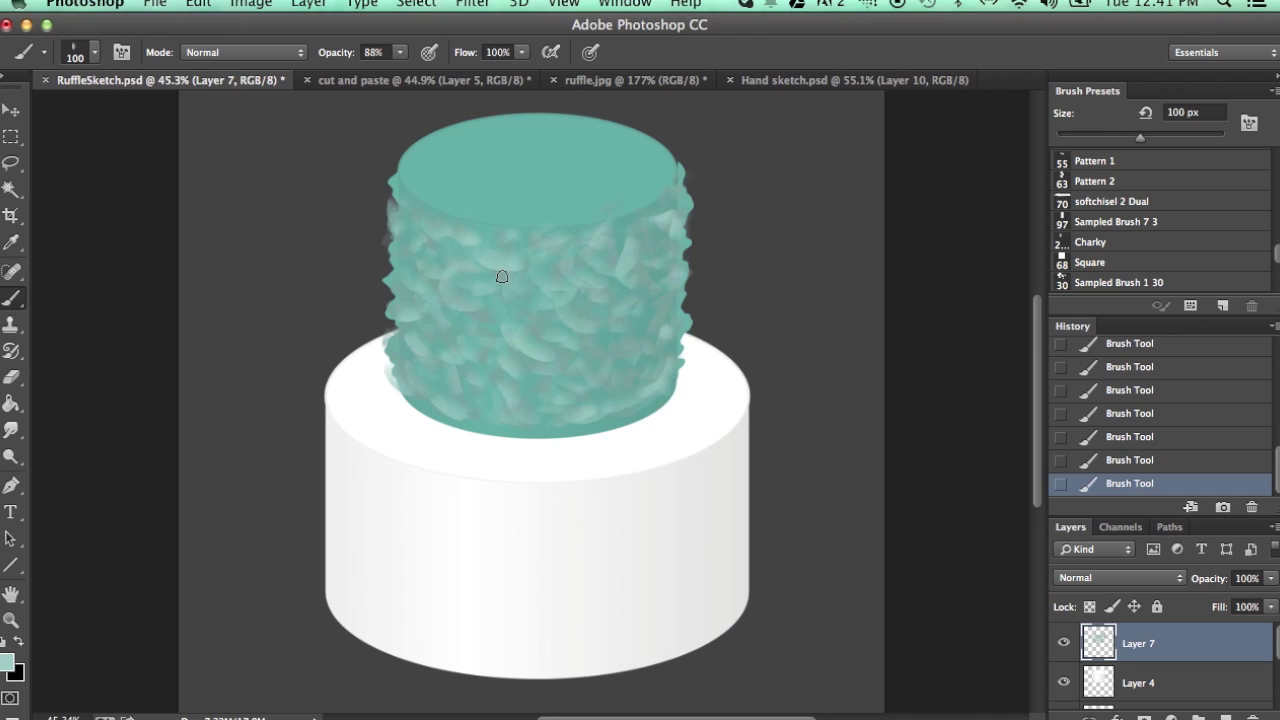
drag(563, 314, 574, 266)
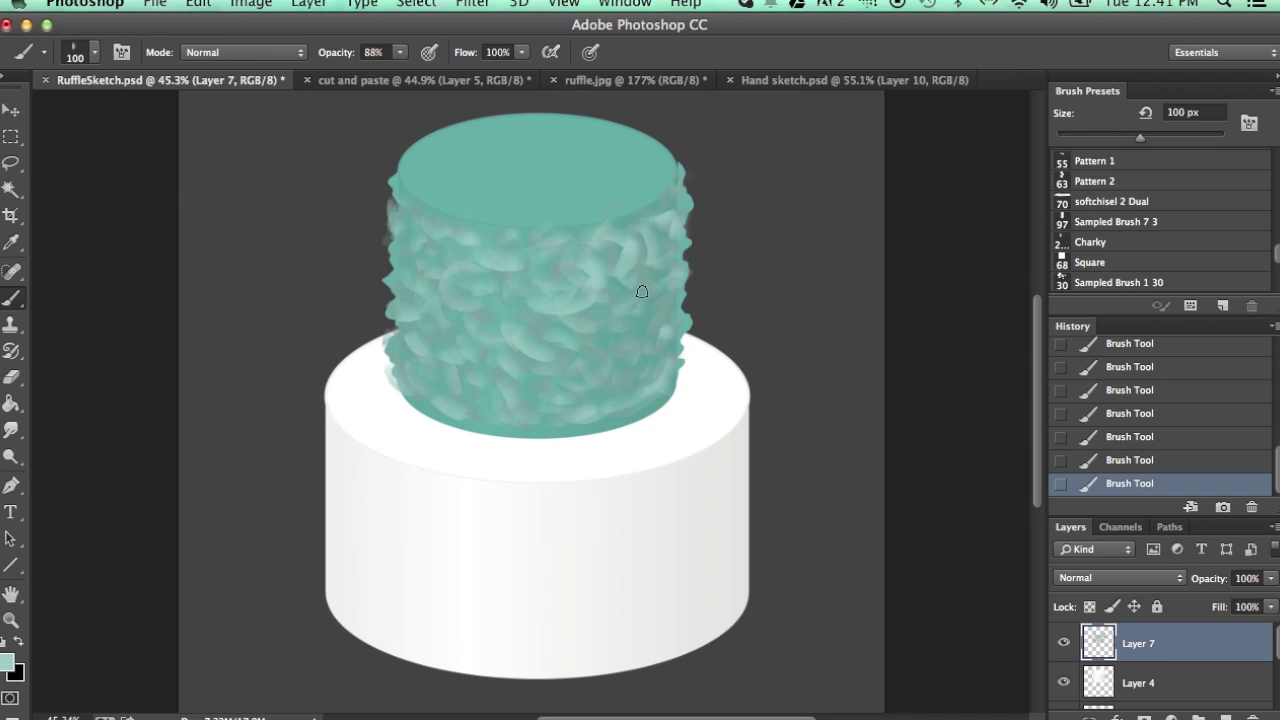
mouse_move(569, 367)
mouse_down()
mouse_move(540, 350)
mouse_move(551, 387)
mouse_up()
mouse_move(471, 357)
mouse_down()
mouse_move(460, 372)
mouse_move(417, 365)
mouse_up()
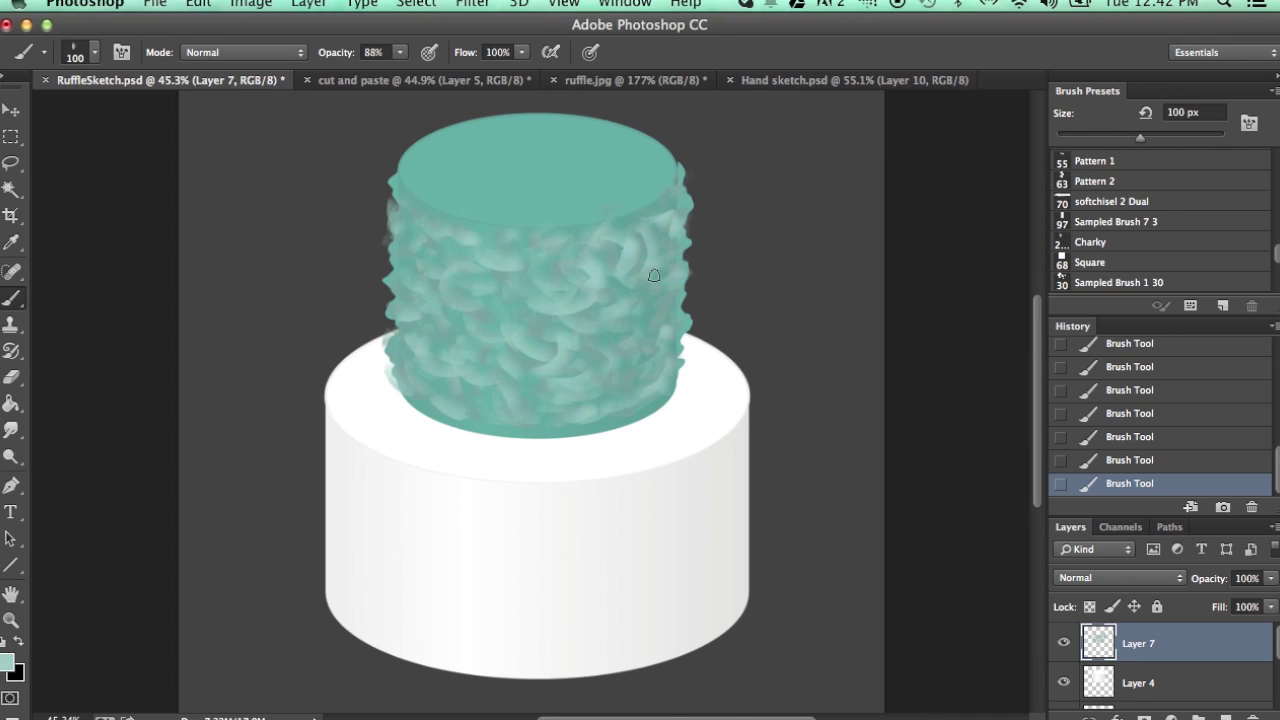
drag(677, 290, 649, 299)
drag(400, 231, 414, 268)
drag(420, 348, 413, 379)
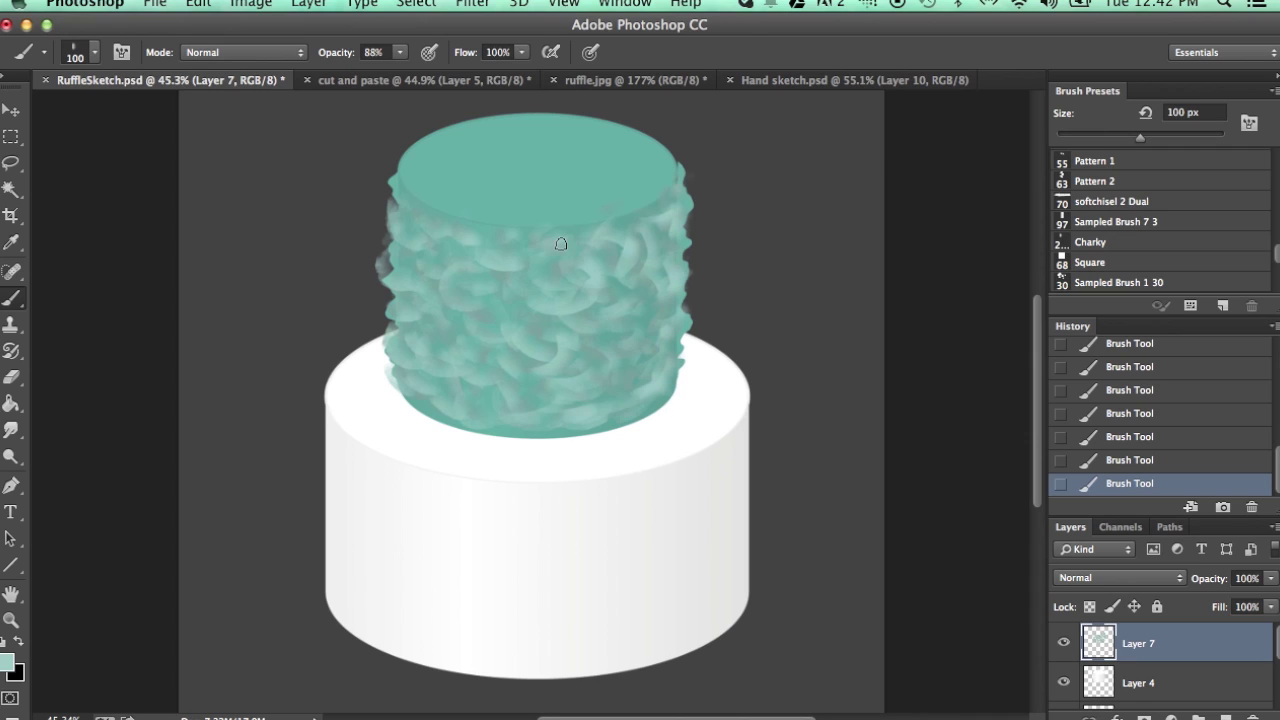
drag(615, 230, 645, 219)
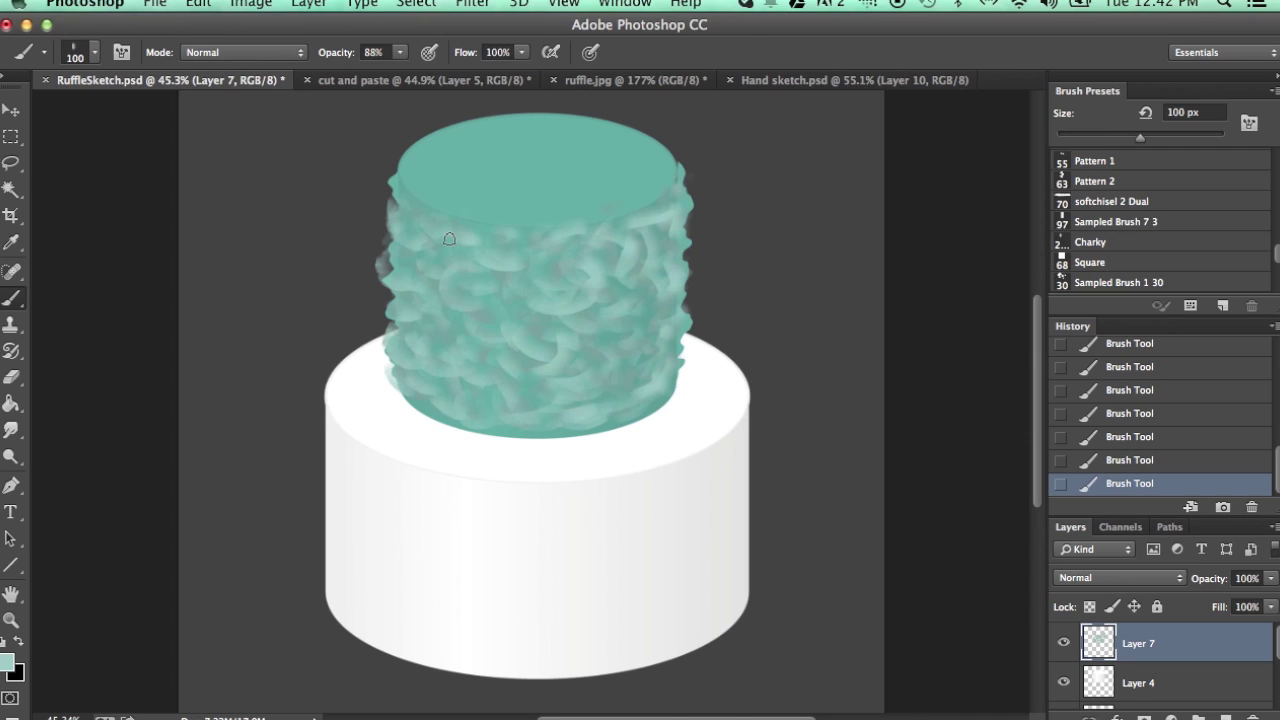
drag(434, 214, 486, 214)
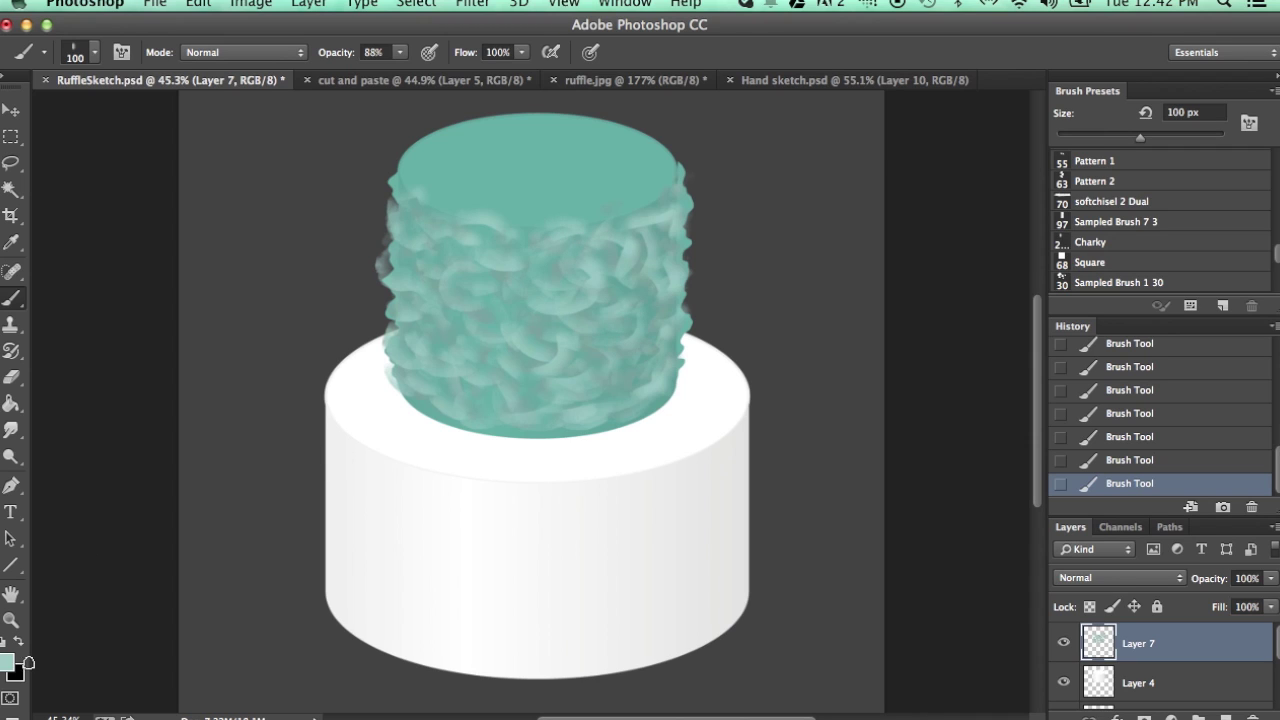
Step: Paint darker teal 6c9d98 ruffle strokes with a 70 px brush along the lower right and top-right edges
click(11, 662)
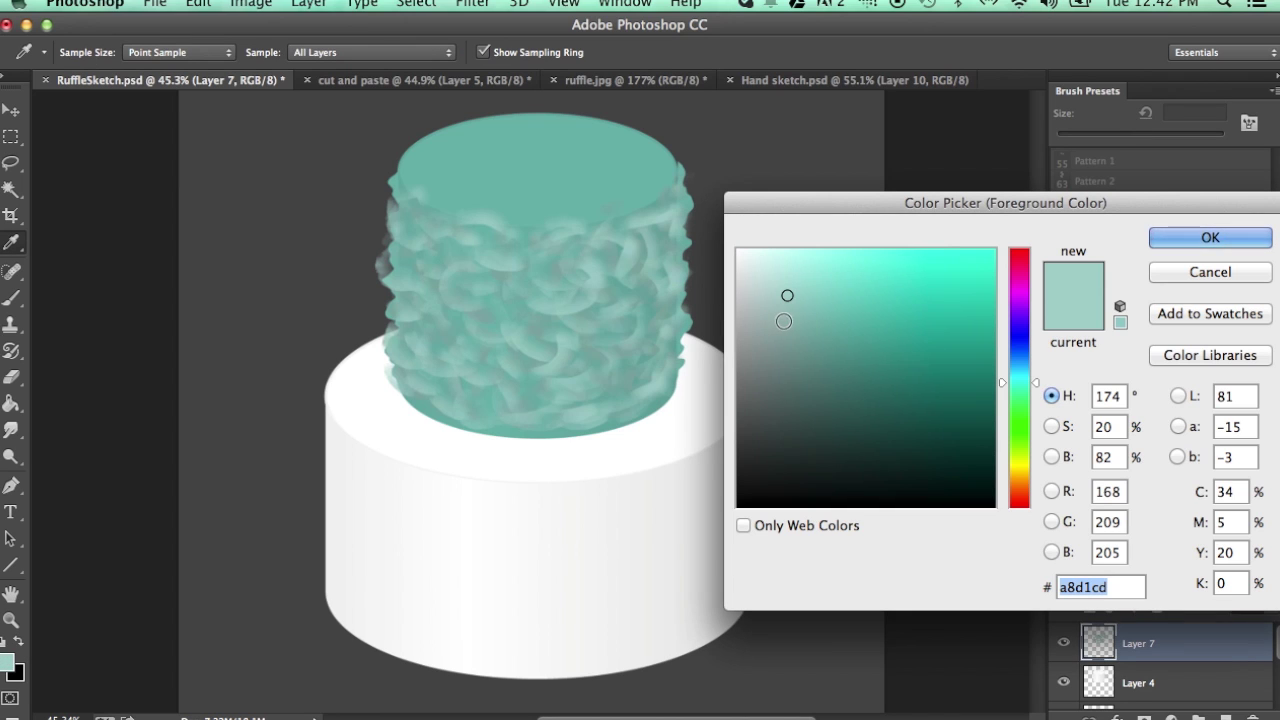
click(818, 346)
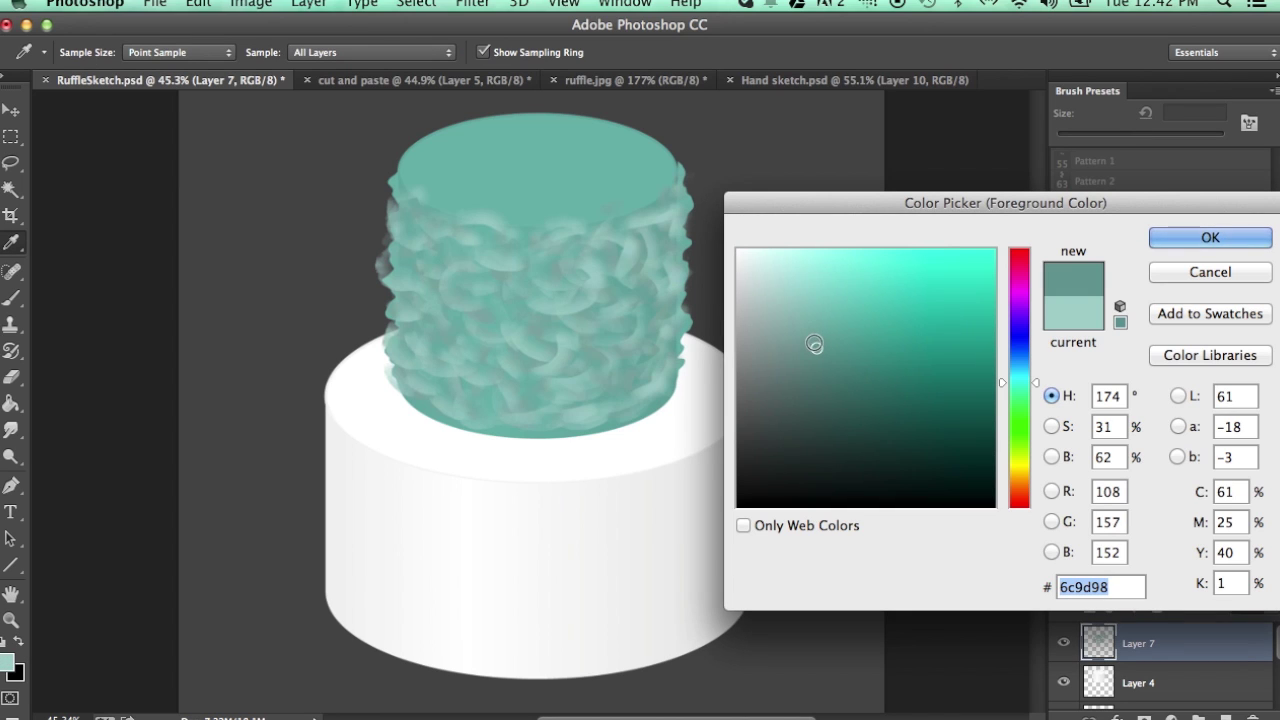
click(1176, 242)
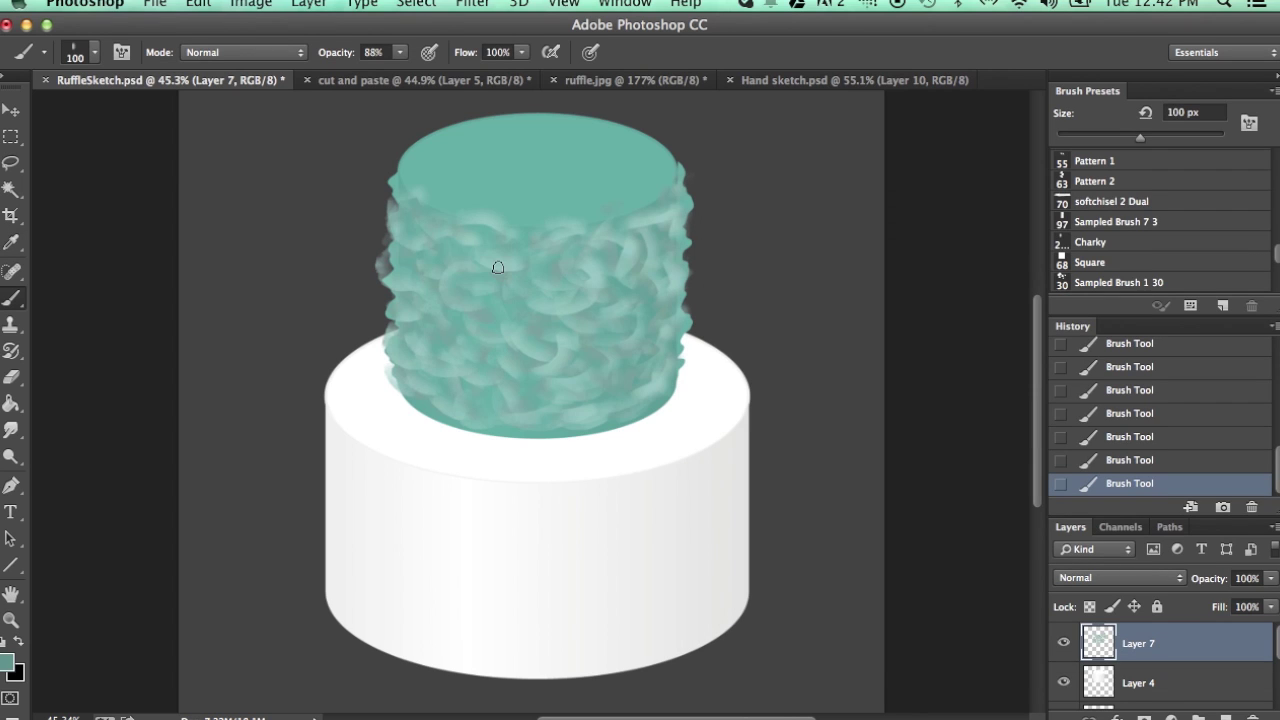
key(bracketleft)
key(bracketleft)
key(bracketleft)
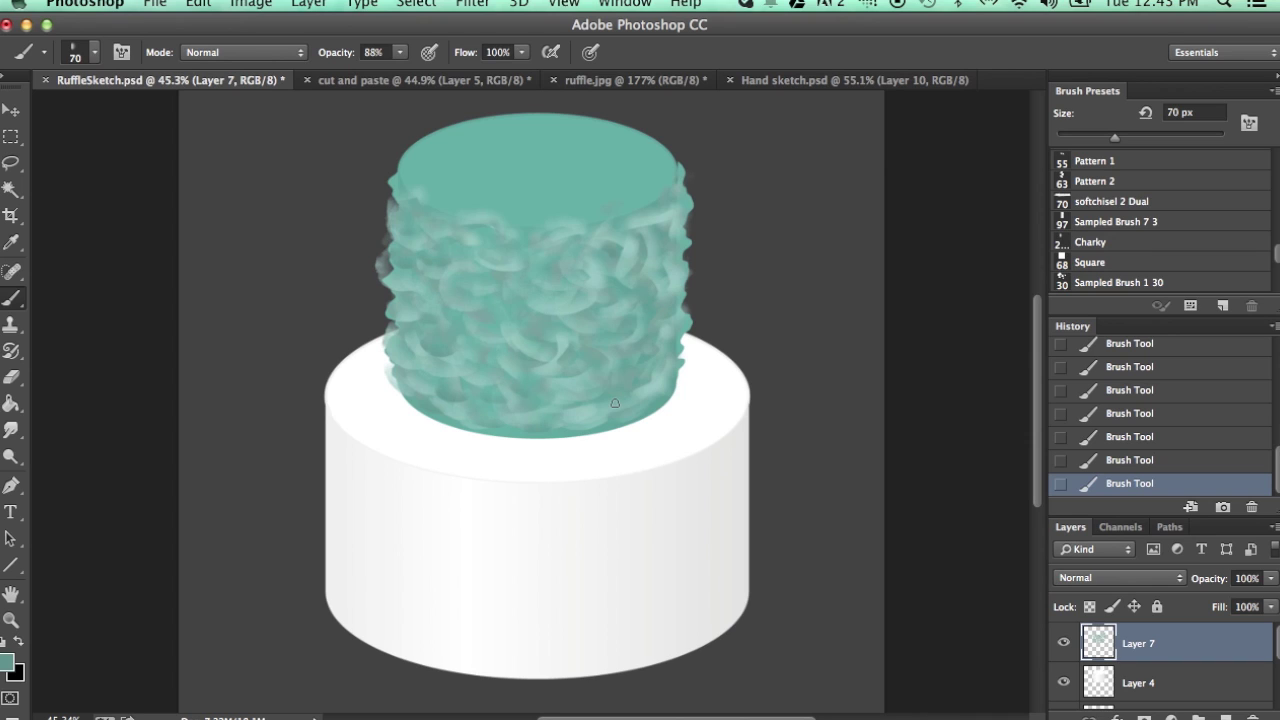
drag(578, 371, 627, 356)
click(686, 194)
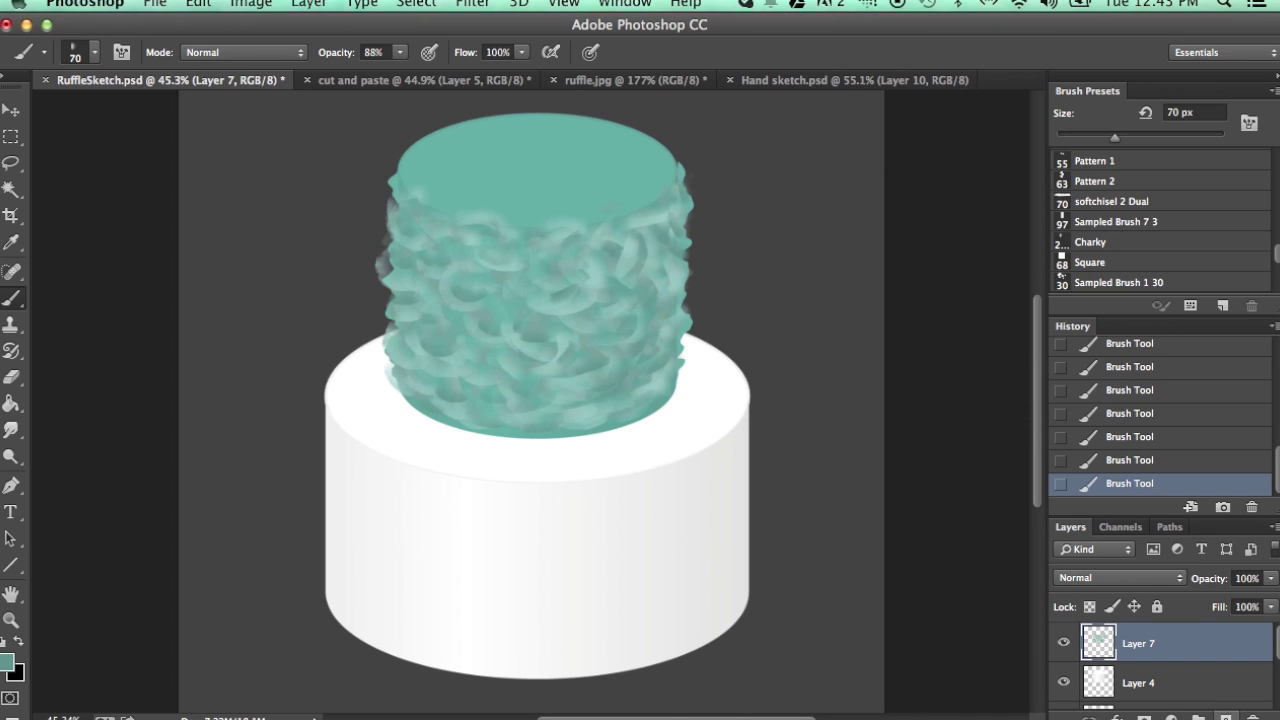
Step: Add Layer 8 and set up a 9 px CHALK brush in pale teal b6e0dc
click(1226, 716)
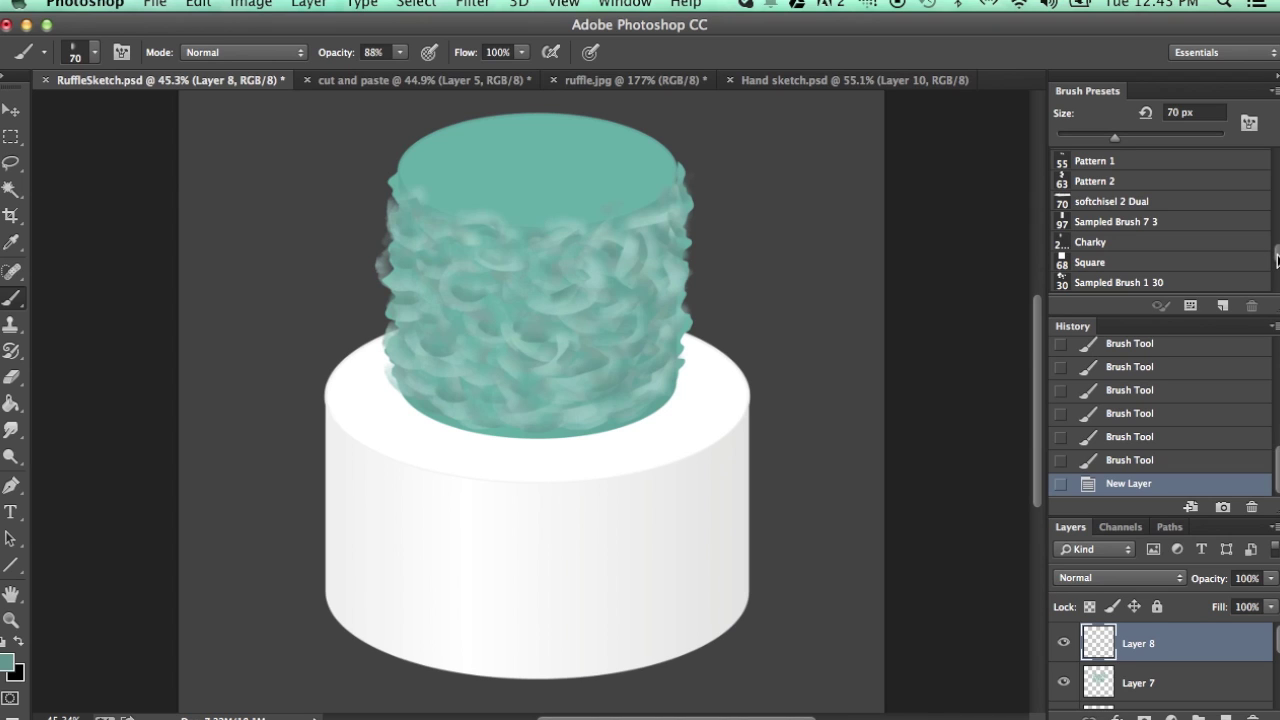
scroll(1276, 260, up, 10)
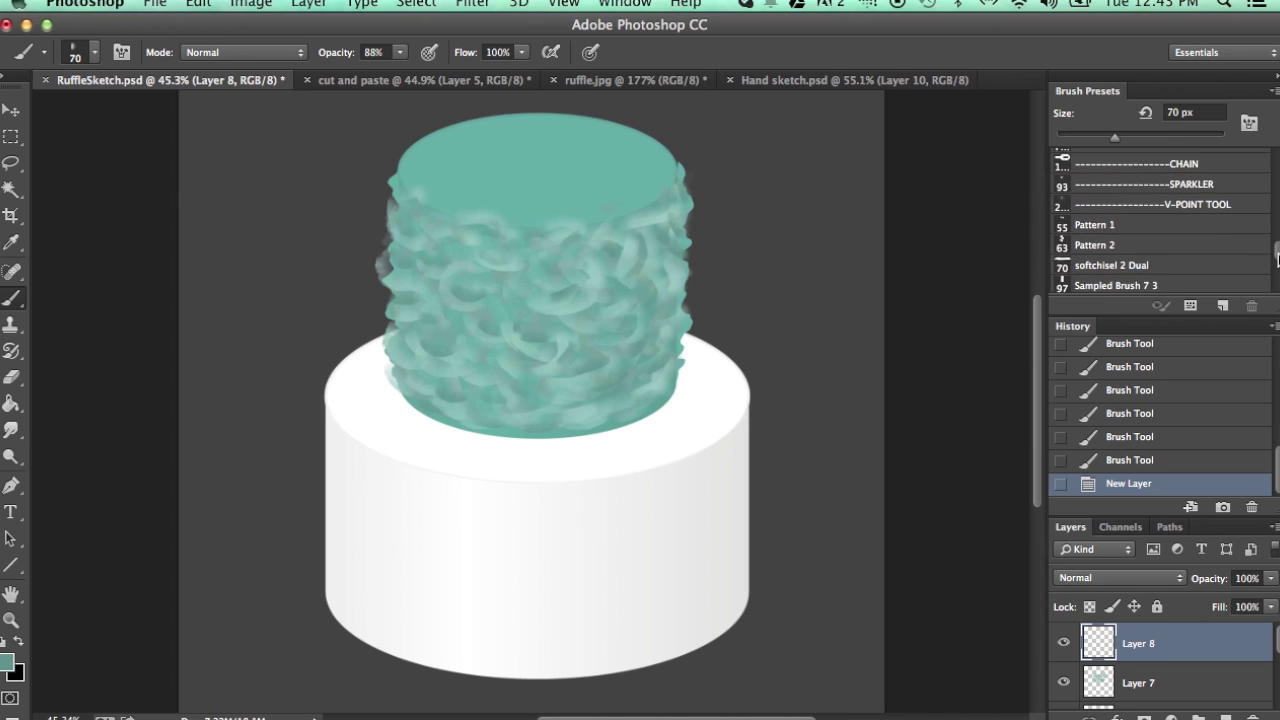
scroll(1276, 248, up, 2)
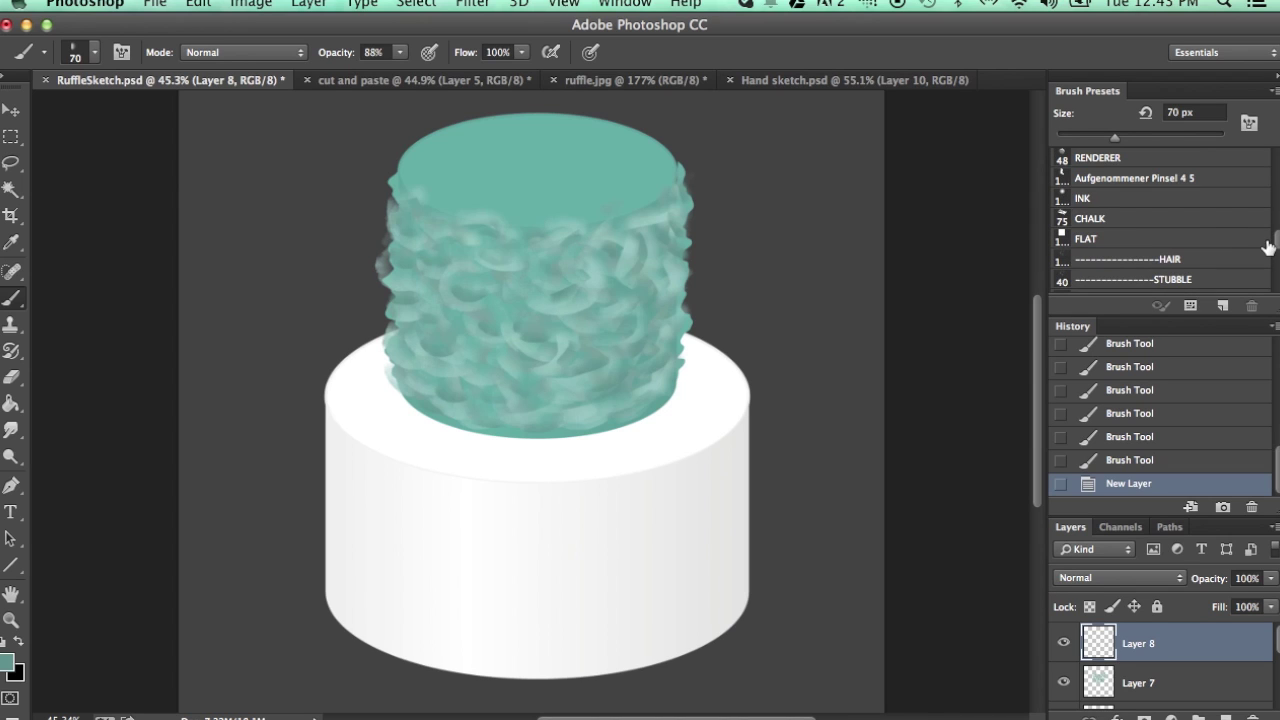
click(1100, 220)
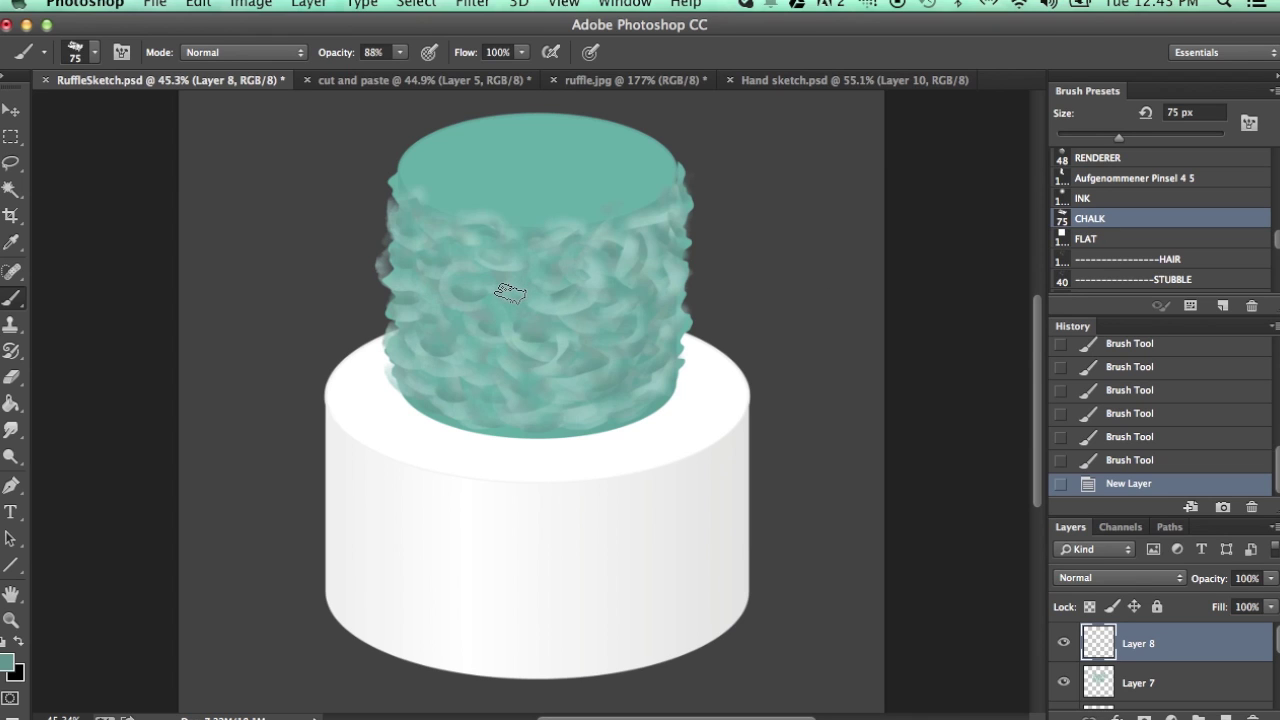
key(bracketleft)
key(bracketleft)
key(bracketleft)
key(bracketleft)
key(bracketleft)
key(bracketleft)
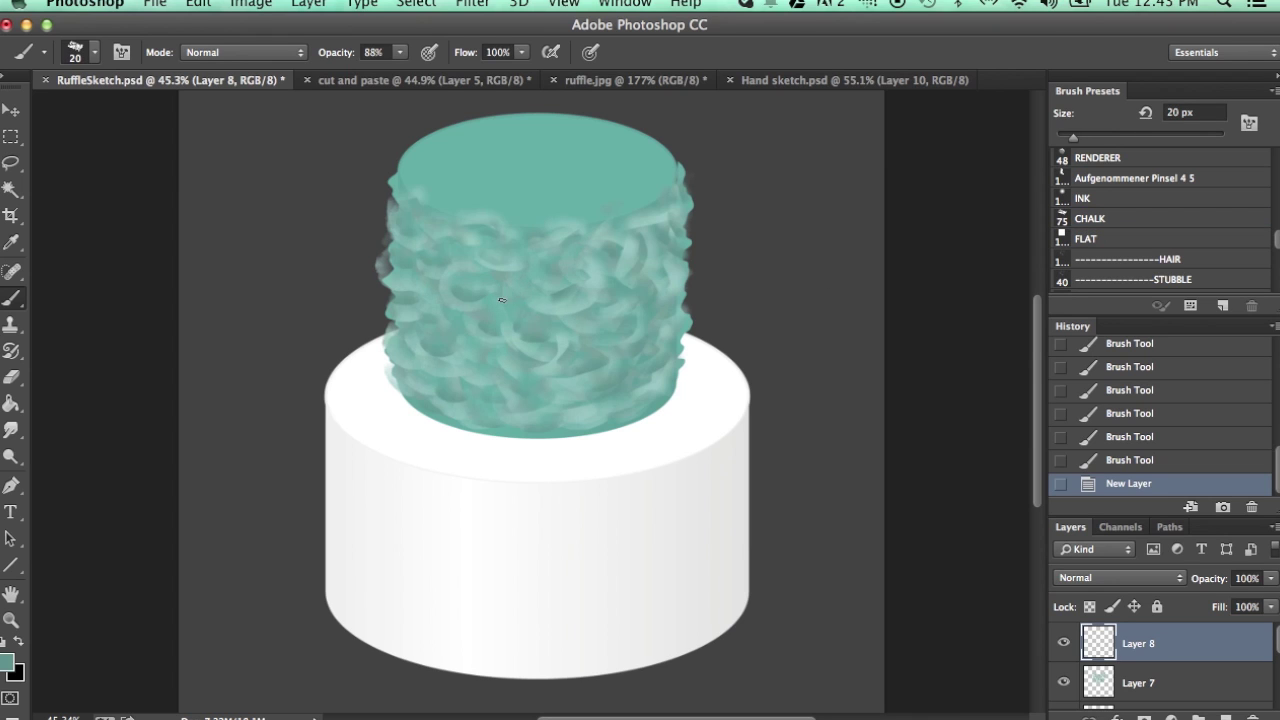
click(8, 664)
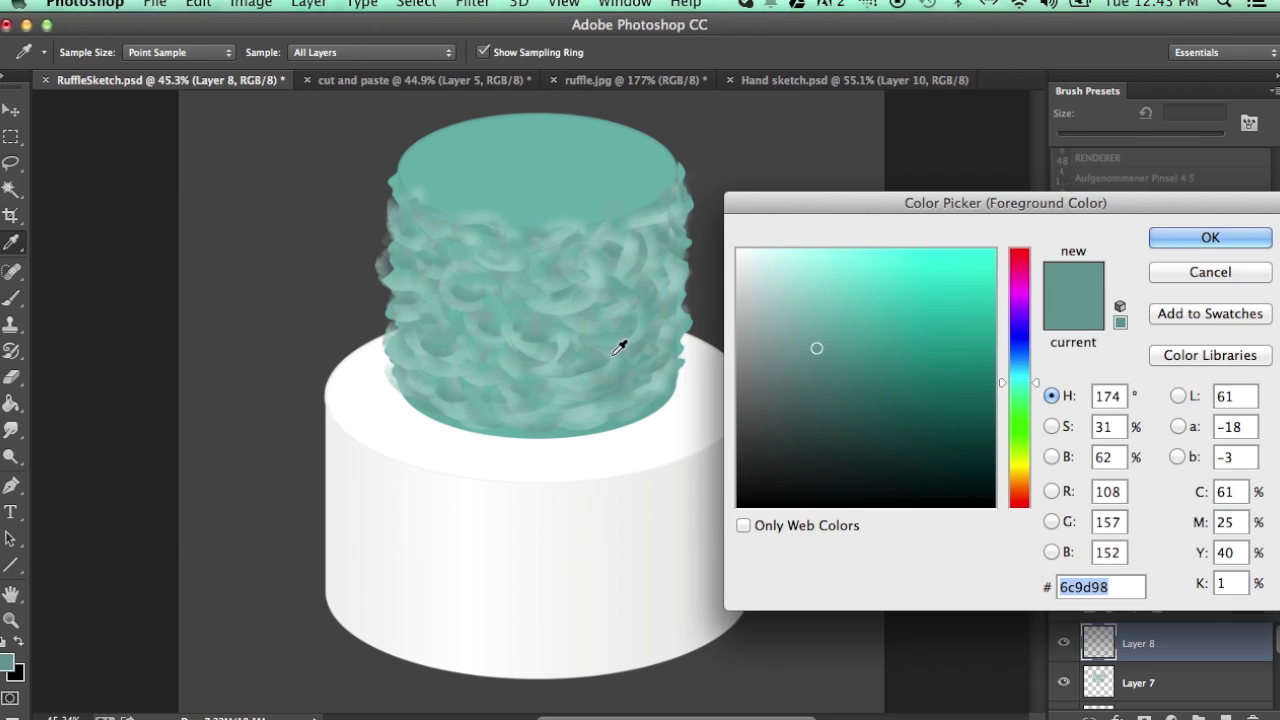
click(785, 280)
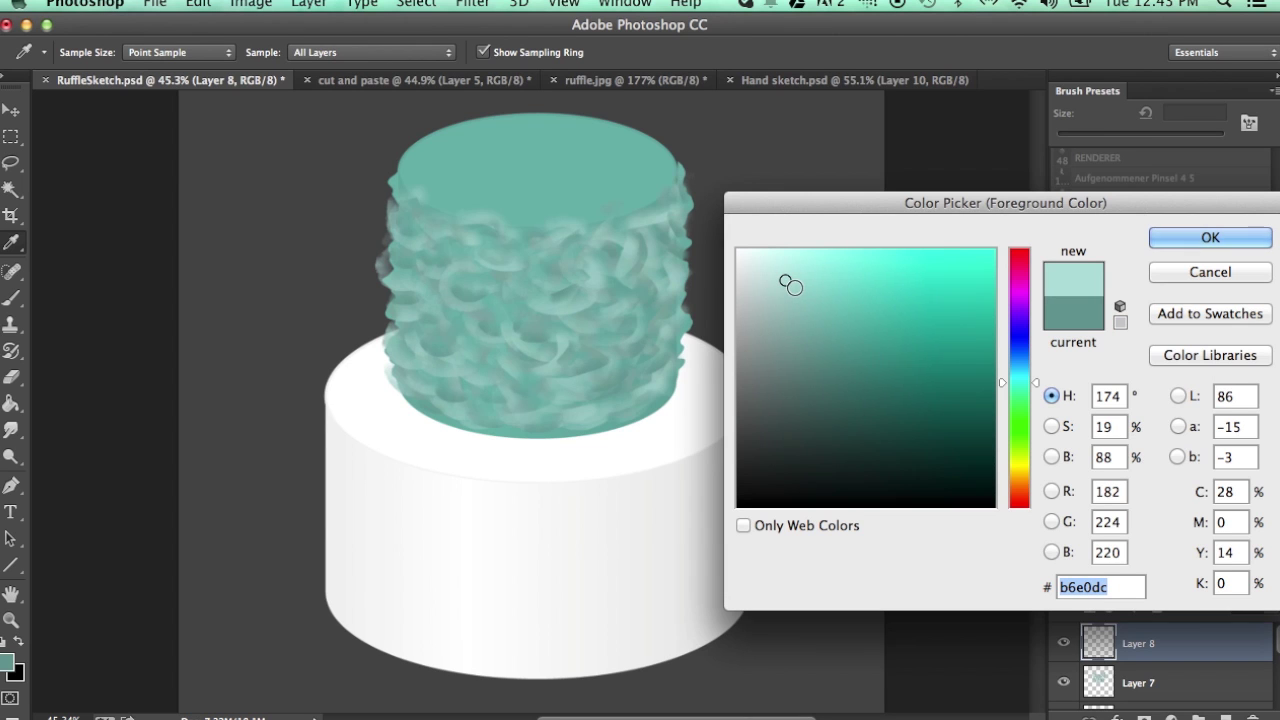
click(1190, 237)
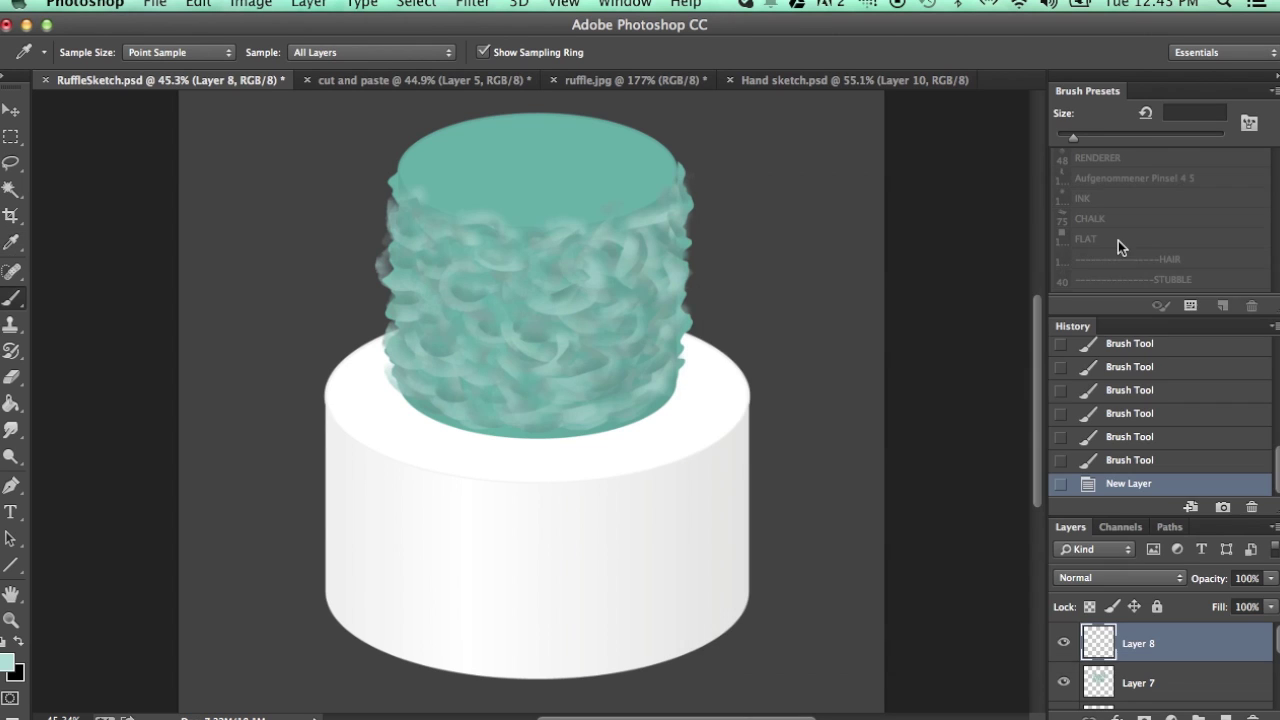
key(bracketleft)
key(bracketleft)
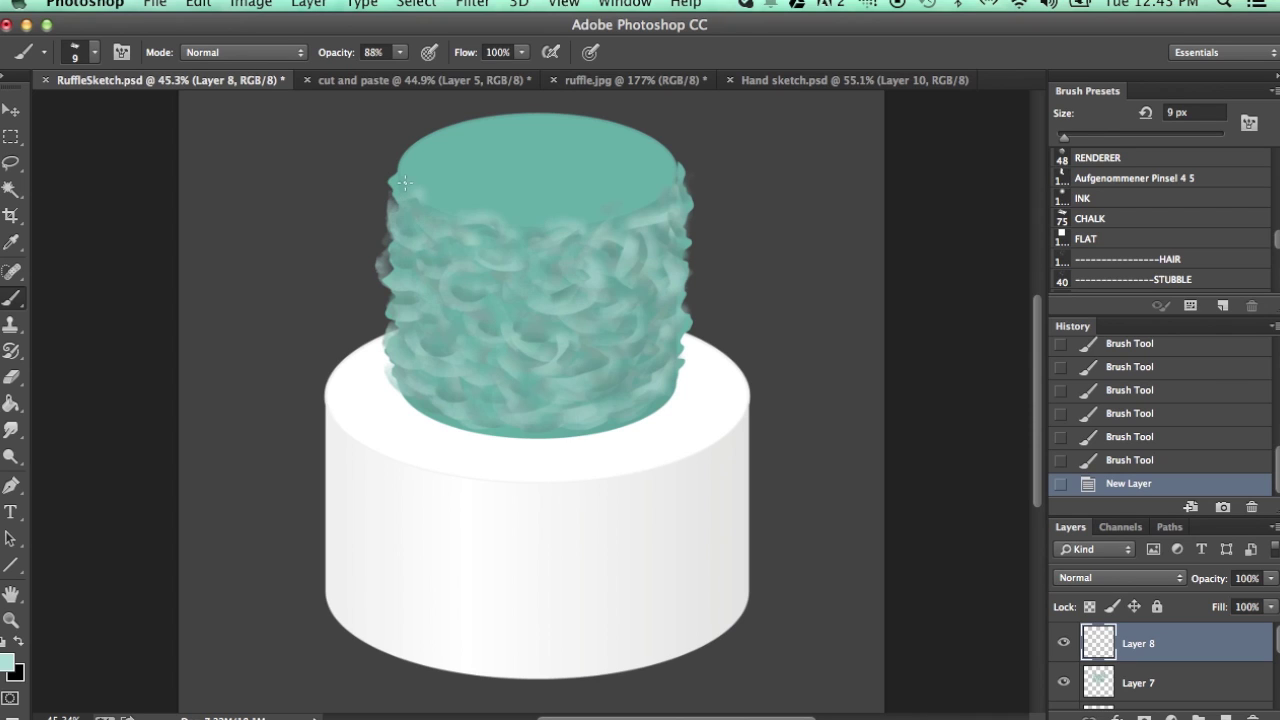
Step: Trace looping pale highlight curls over the ruffles from upper left to right
drag(414, 208, 468, 229)
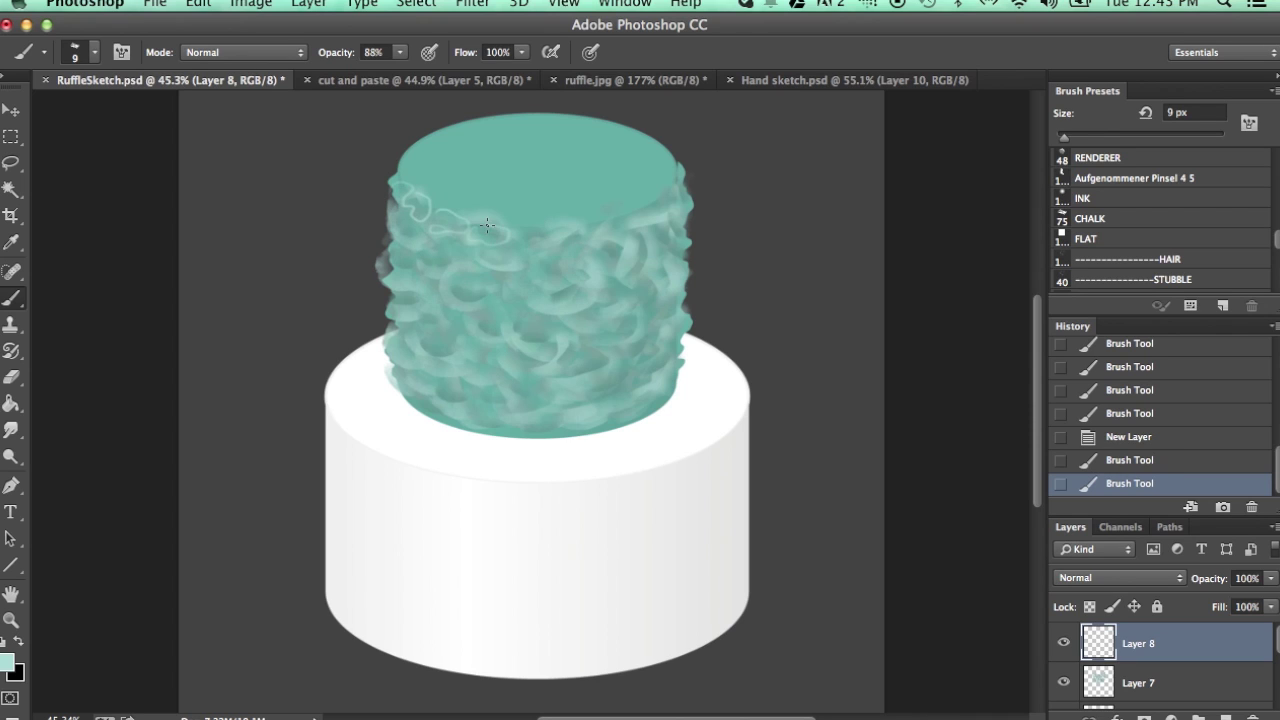
mouse_move(535, 240)
mouse_down()
mouse_move(567, 234)
mouse_move(553, 235)
mouse_move(572, 251)
mouse_move(594, 233)
mouse_move(568, 225)
mouse_move(615, 243)
mouse_move(634, 226)
mouse_move(615, 221)
mouse_move(651, 215)
mouse_move(643, 232)
mouse_move(676, 220)
mouse_move(670, 201)
mouse_move(693, 185)
mouse_move(687, 242)
mouse_move(651, 249)
mouse_move(645, 267)
mouse_move(692, 253)
mouse_up()
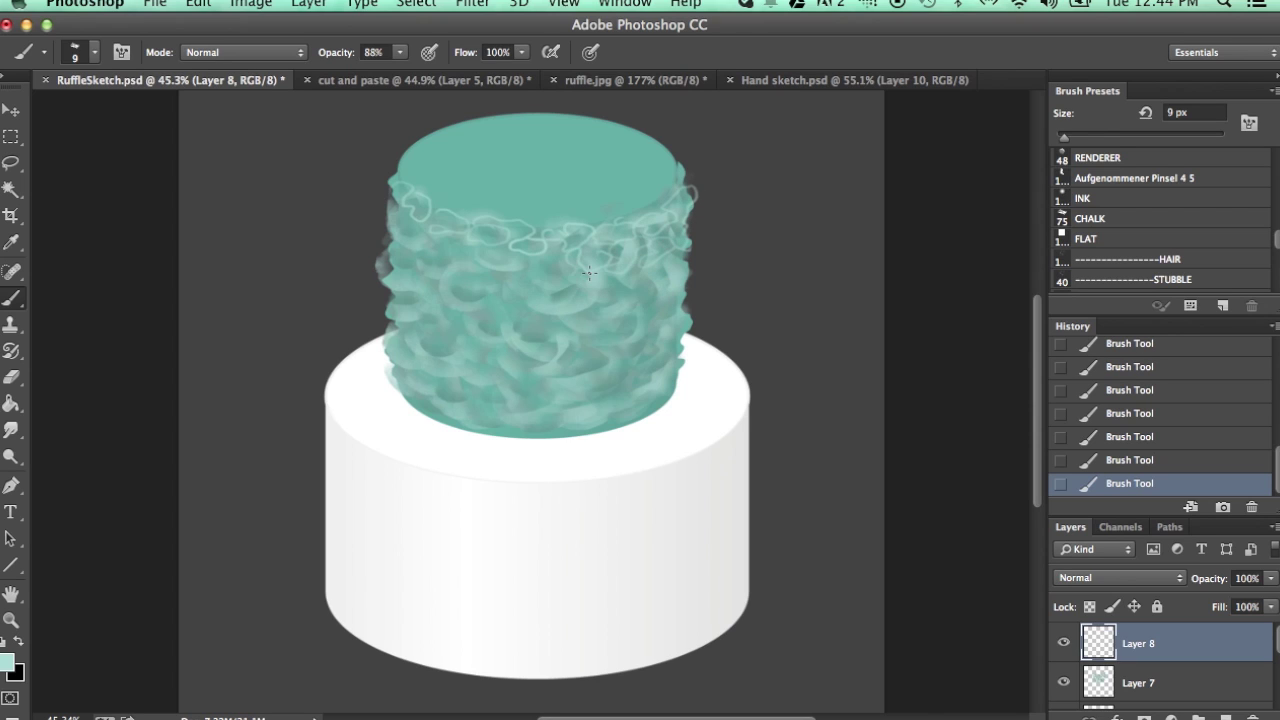
mouse_move(543, 302)
mouse_down()
mouse_move(591, 282)
mouse_move(559, 280)
mouse_move(563, 290)
mouse_move(549, 258)
mouse_up()
mouse_move(459, 258)
mouse_down()
mouse_move(488, 296)
mouse_move(505, 284)
mouse_up()
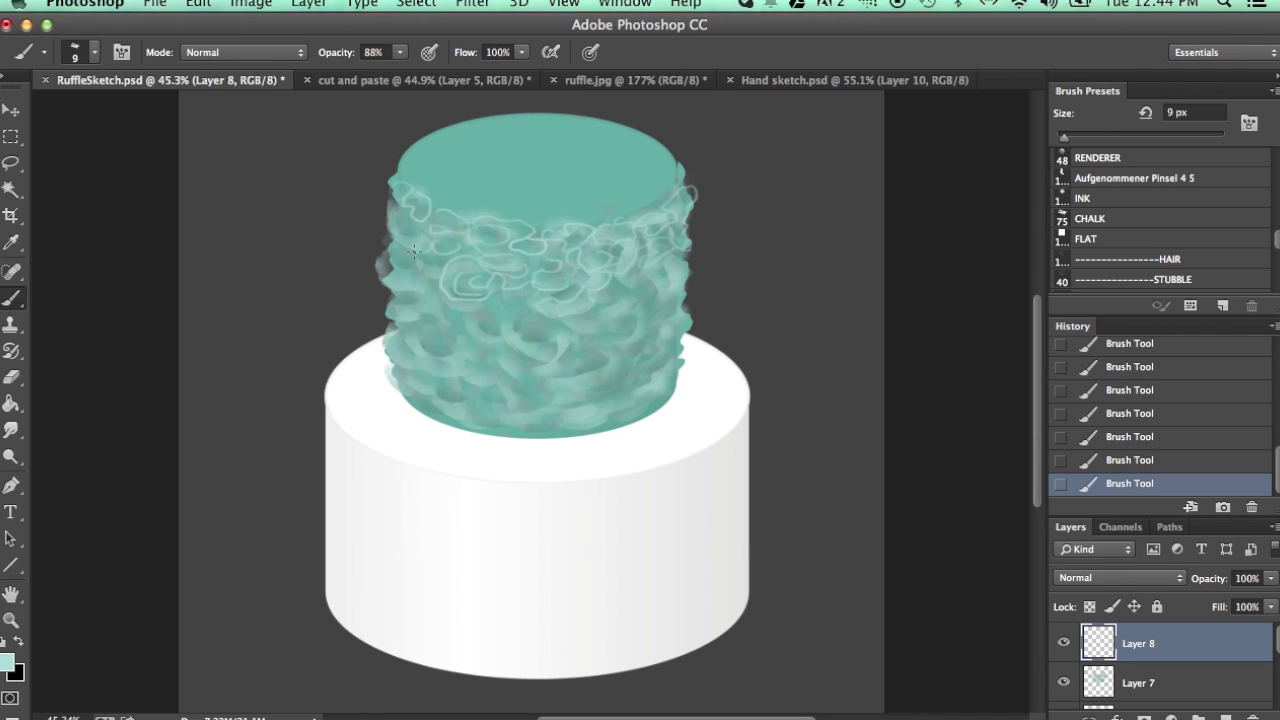
mouse_move(398, 238)
mouse_down()
mouse_move(415, 228)
mouse_move(395, 271)
mouse_up()
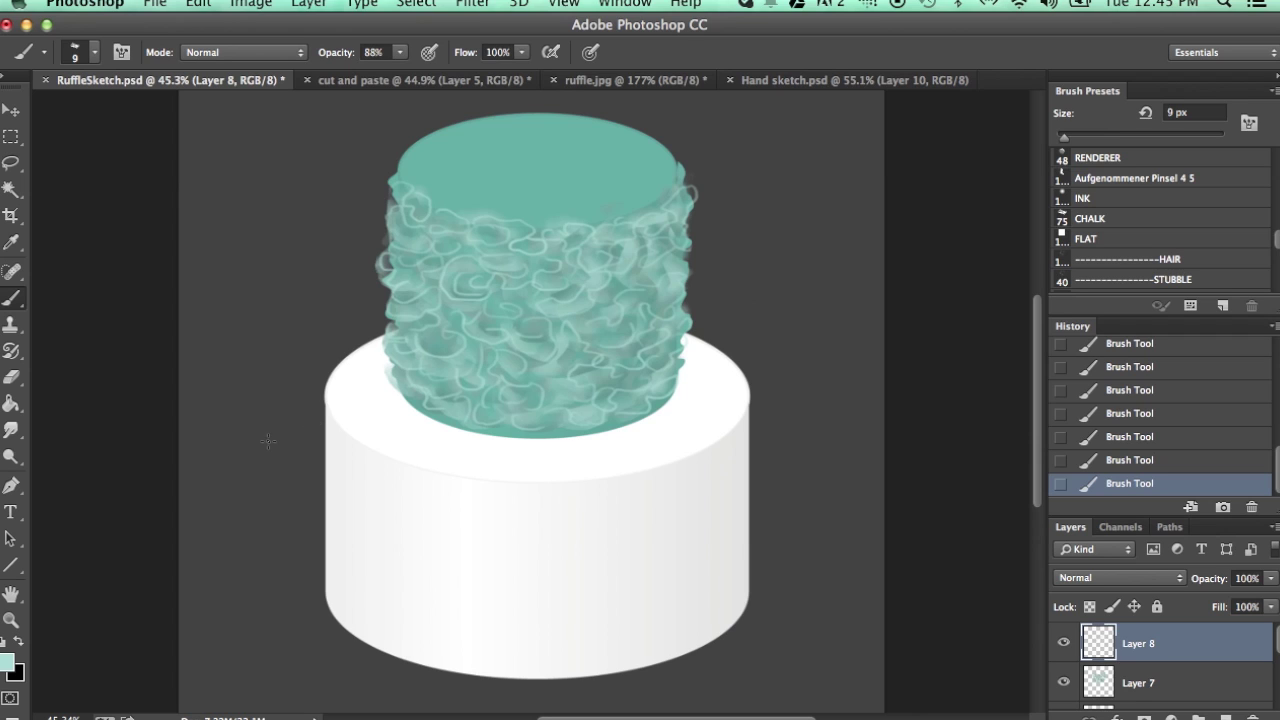
Step: Try outlining the ruffles in dark grey 6e6e6e with the 7 px Pencil preset
click(20, 668)
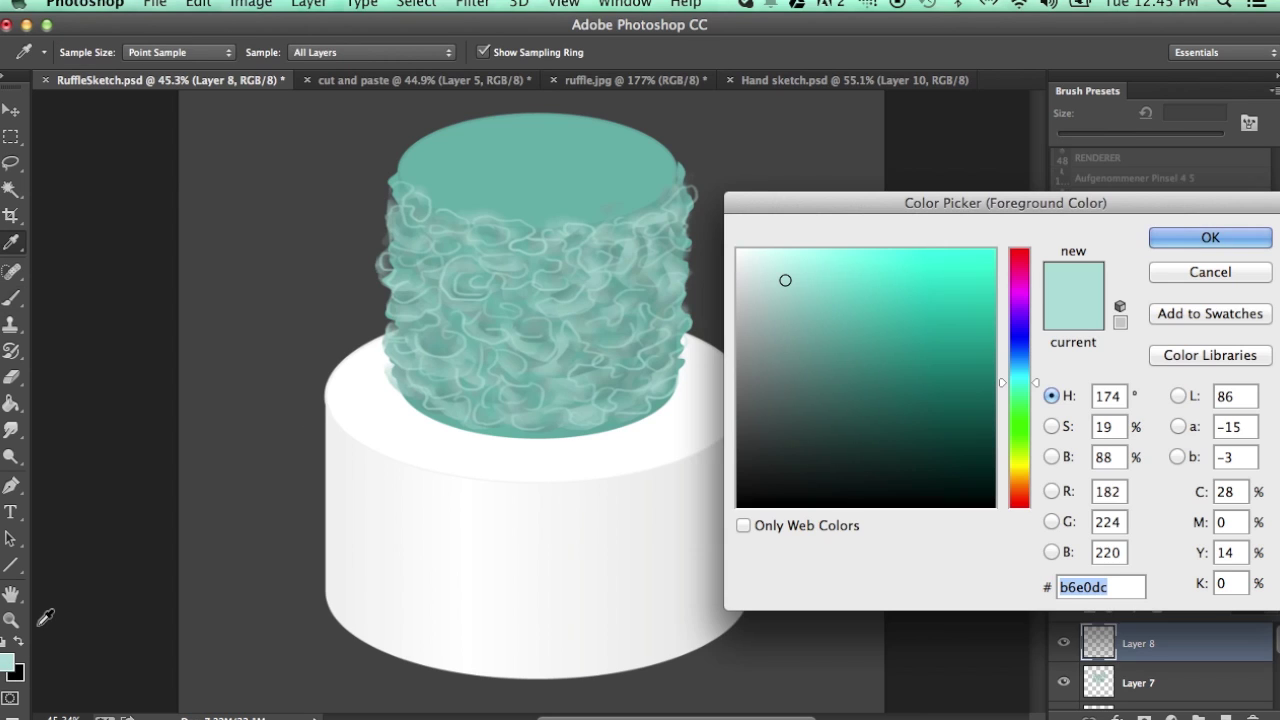
click(739, 396)
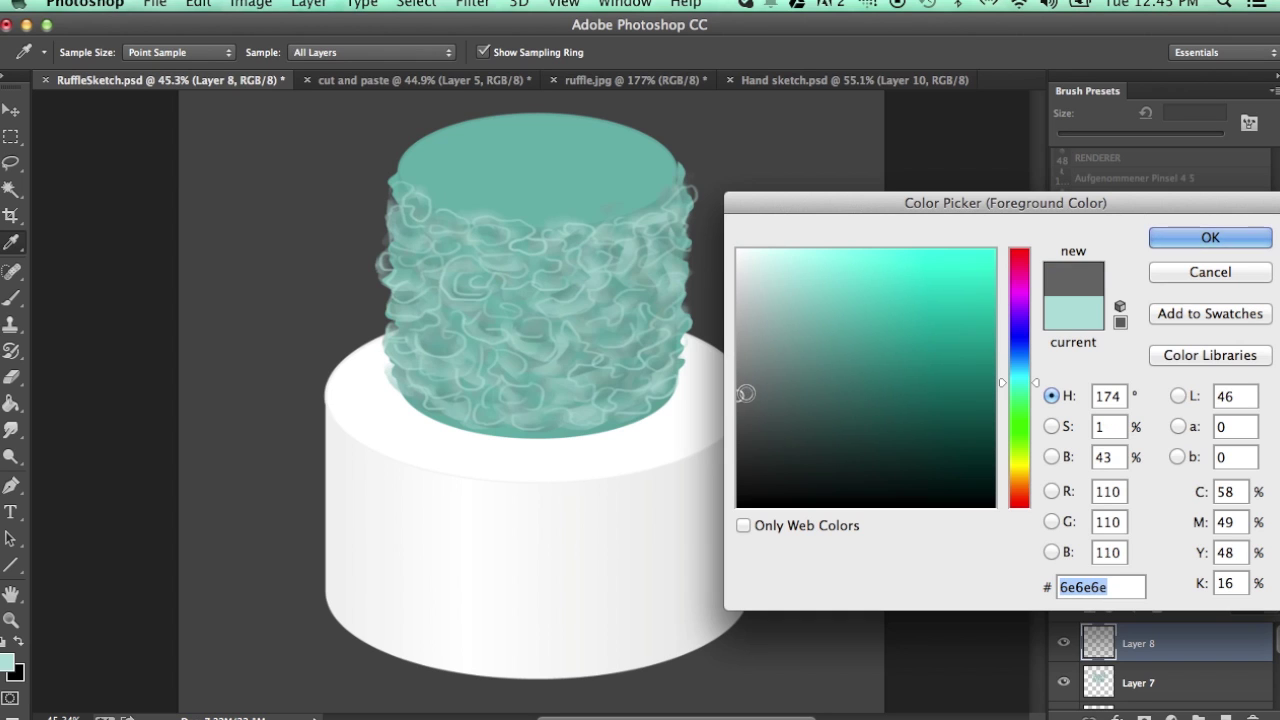
click(1218, 237)
scroll(1248, 279, down, 5)
click(1095, 283)
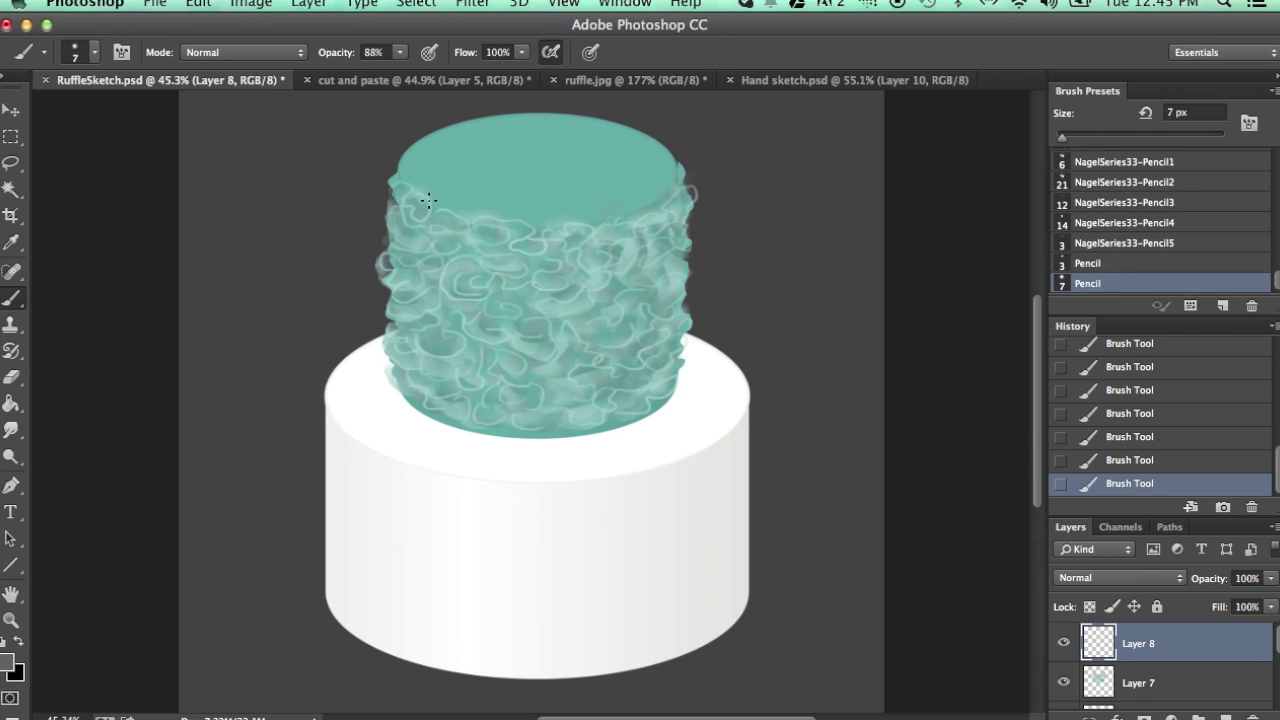
drag(433, 215, 437, 214)
drag(551, 259, 636, 242)
Step: Revert the pencil strokes and several recent curls through earlier History states
click(1128, 438)
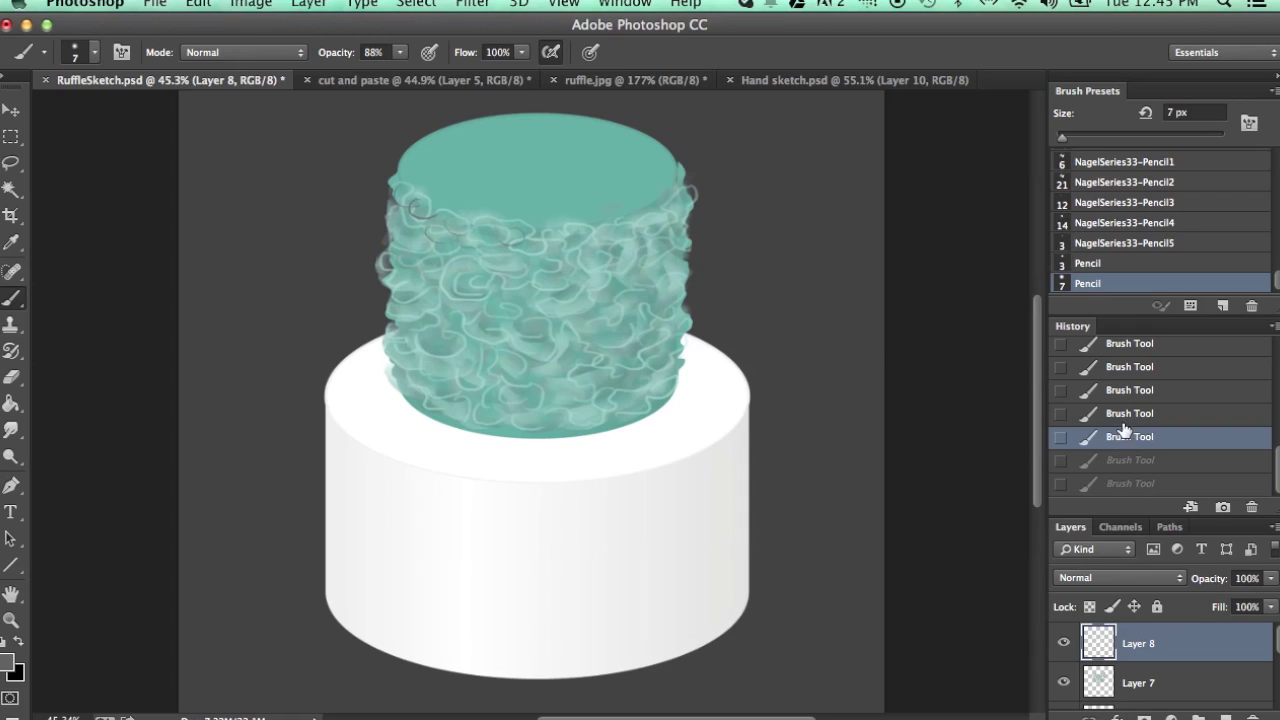
click(1127, 391)
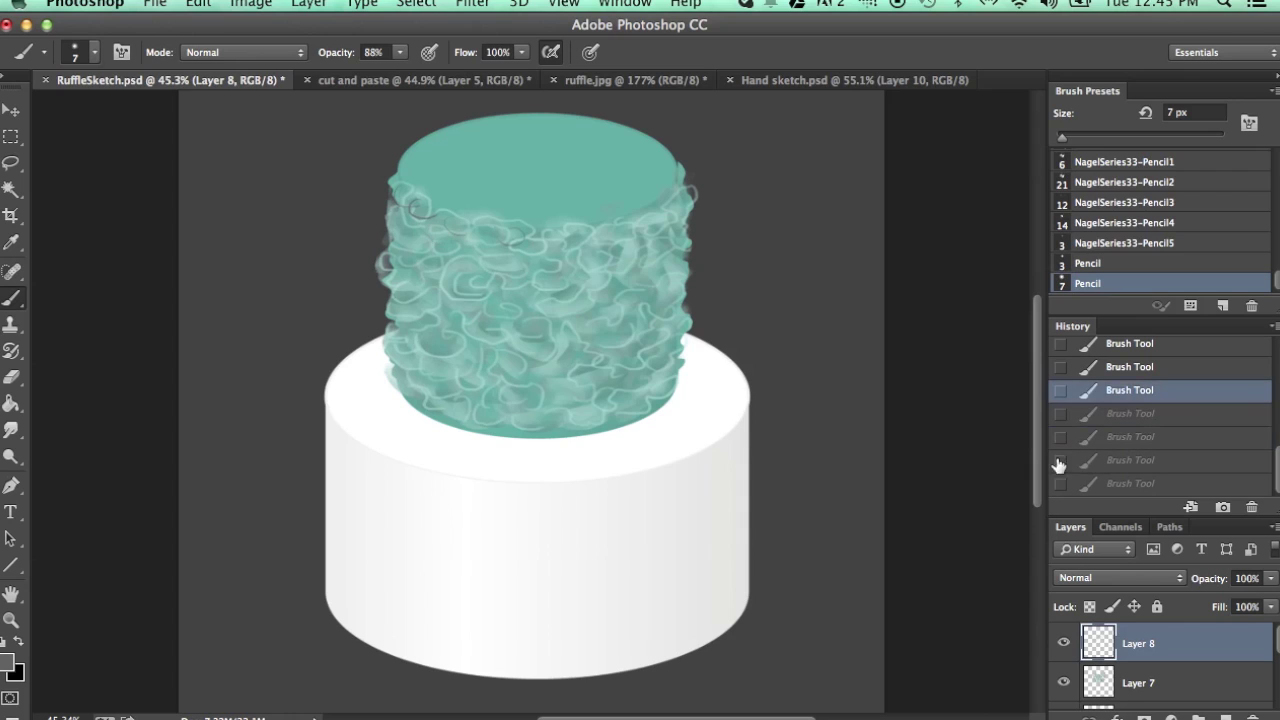
click(1124, 367)
click(1141, 345)
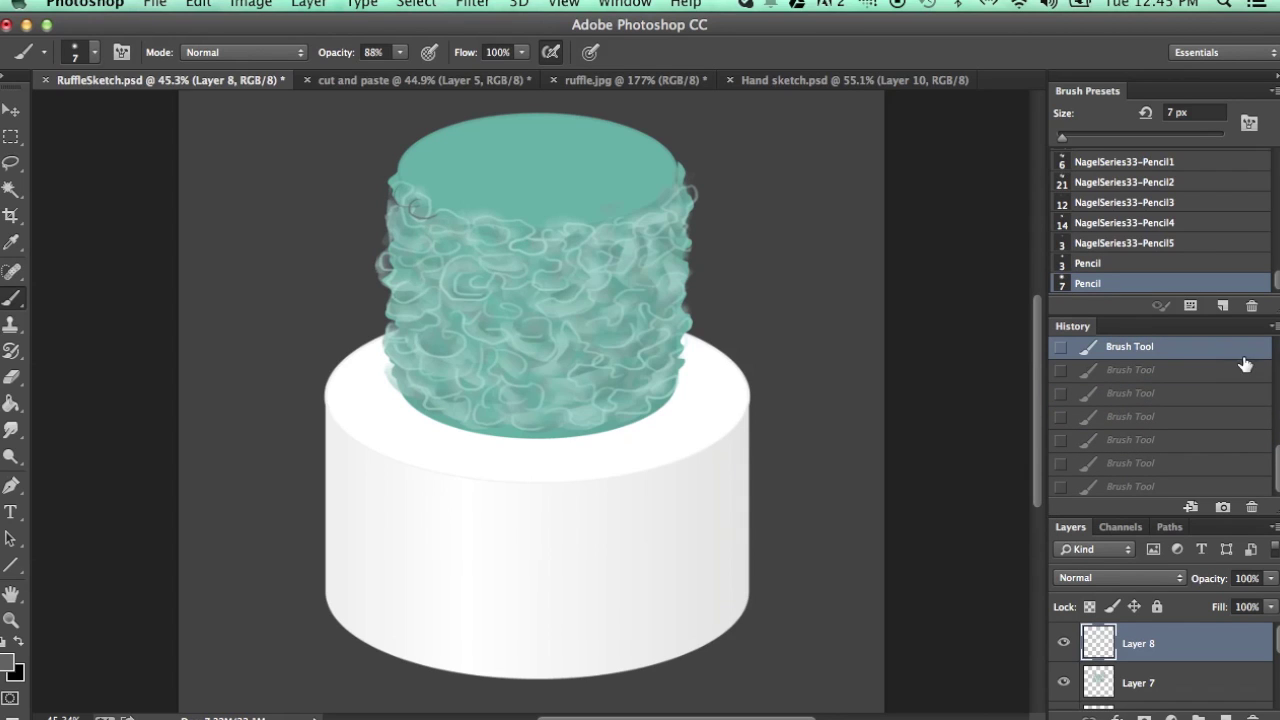
key(super+shift+z)
key(super+shift+z)
click(1148, 346)
Step: Bring the ruffle.jpg cake photo to the front and choose the freehand Lasso tool
click(418, 81)
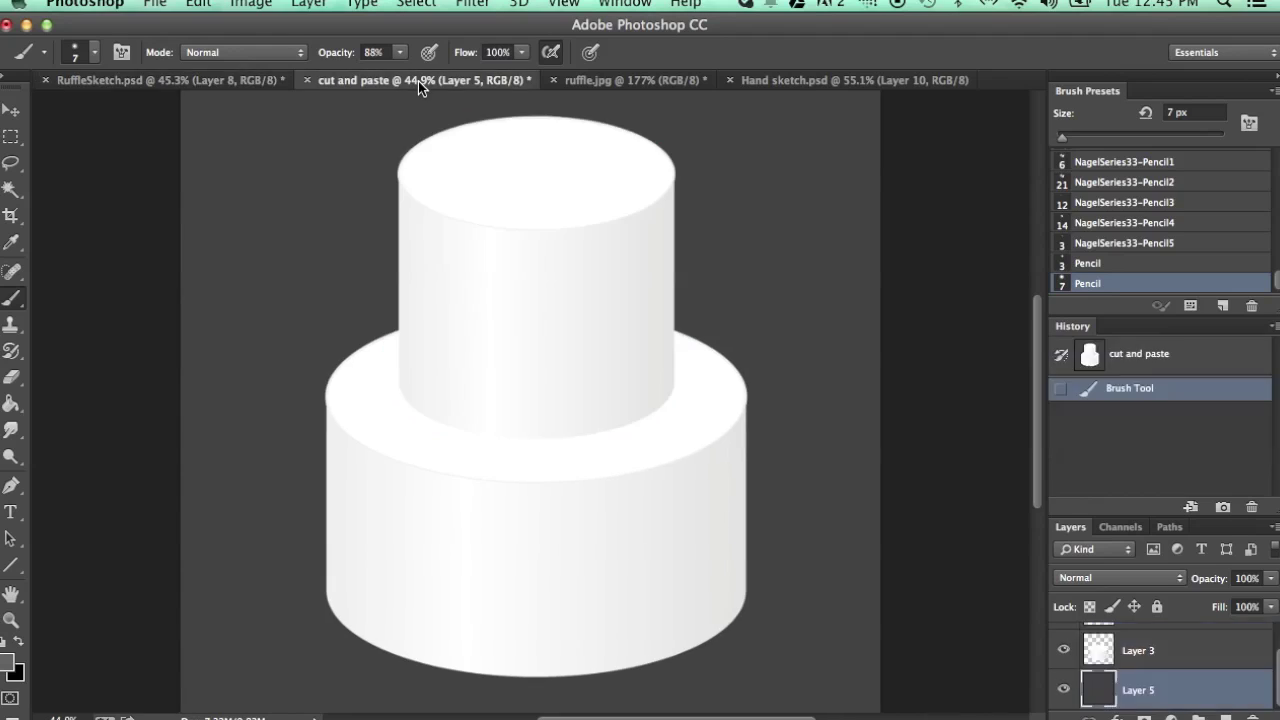
click(631, 79)
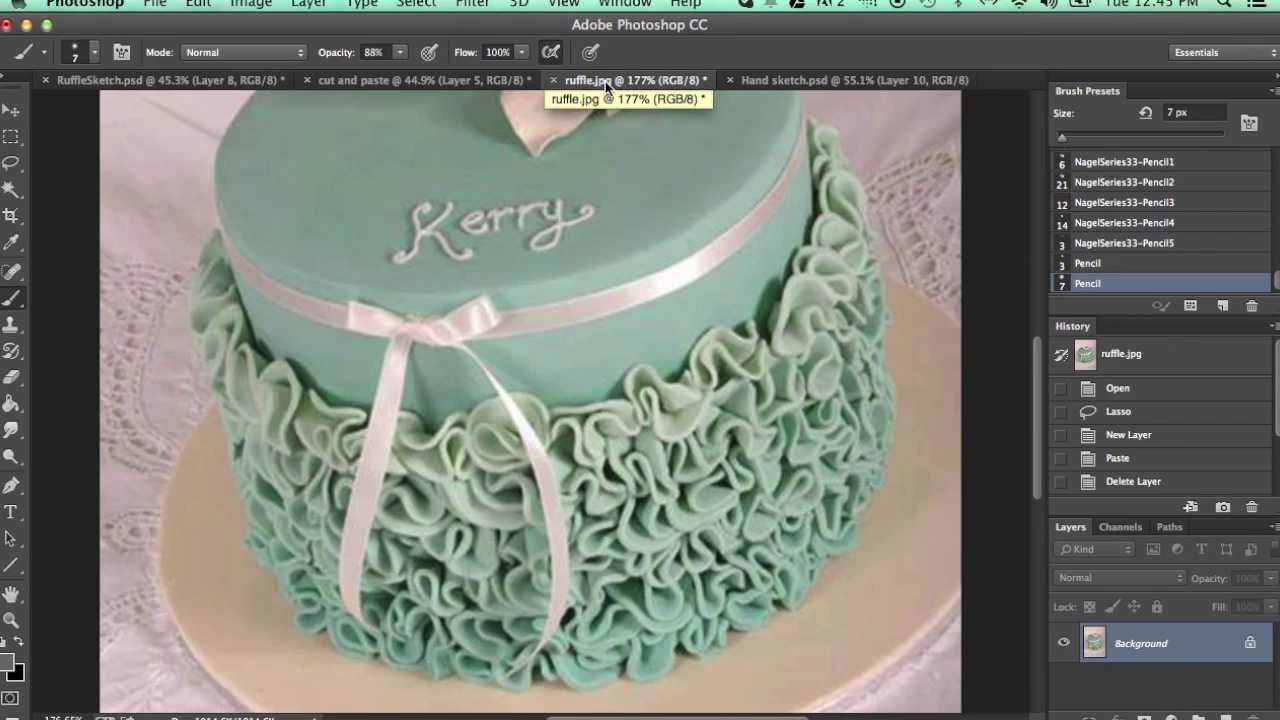
click(9, 112)
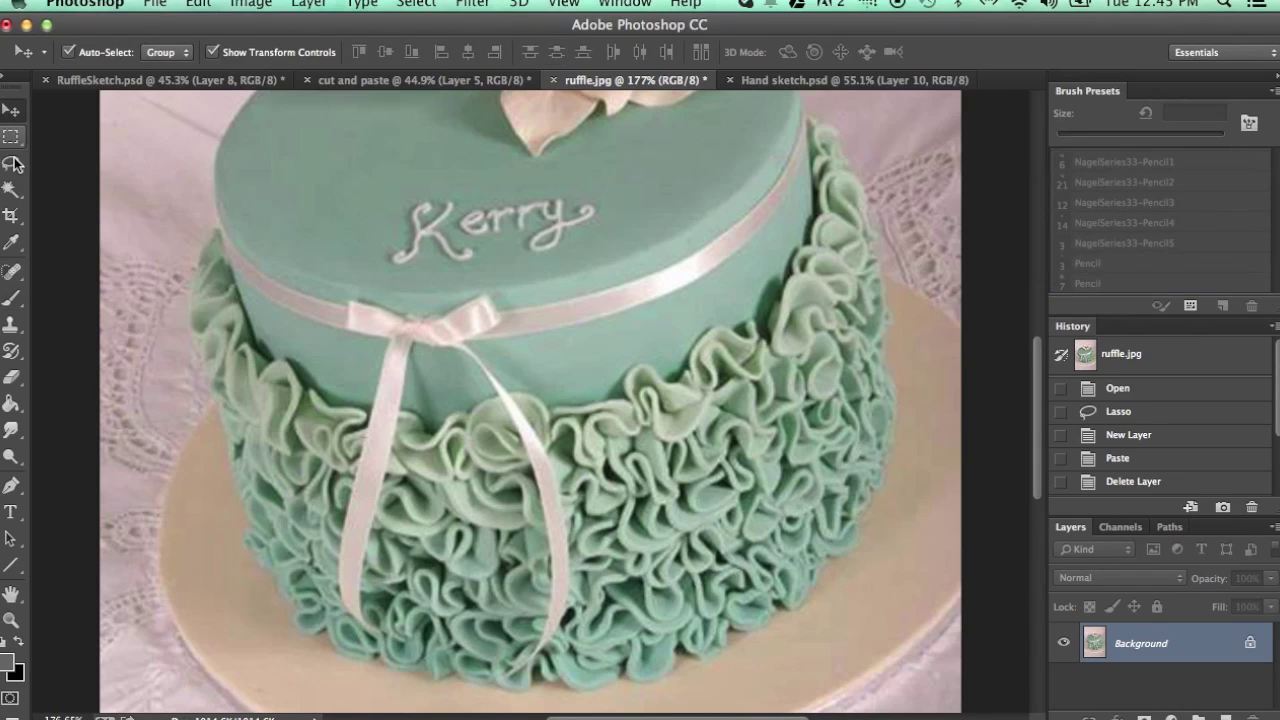
click(15, 163)
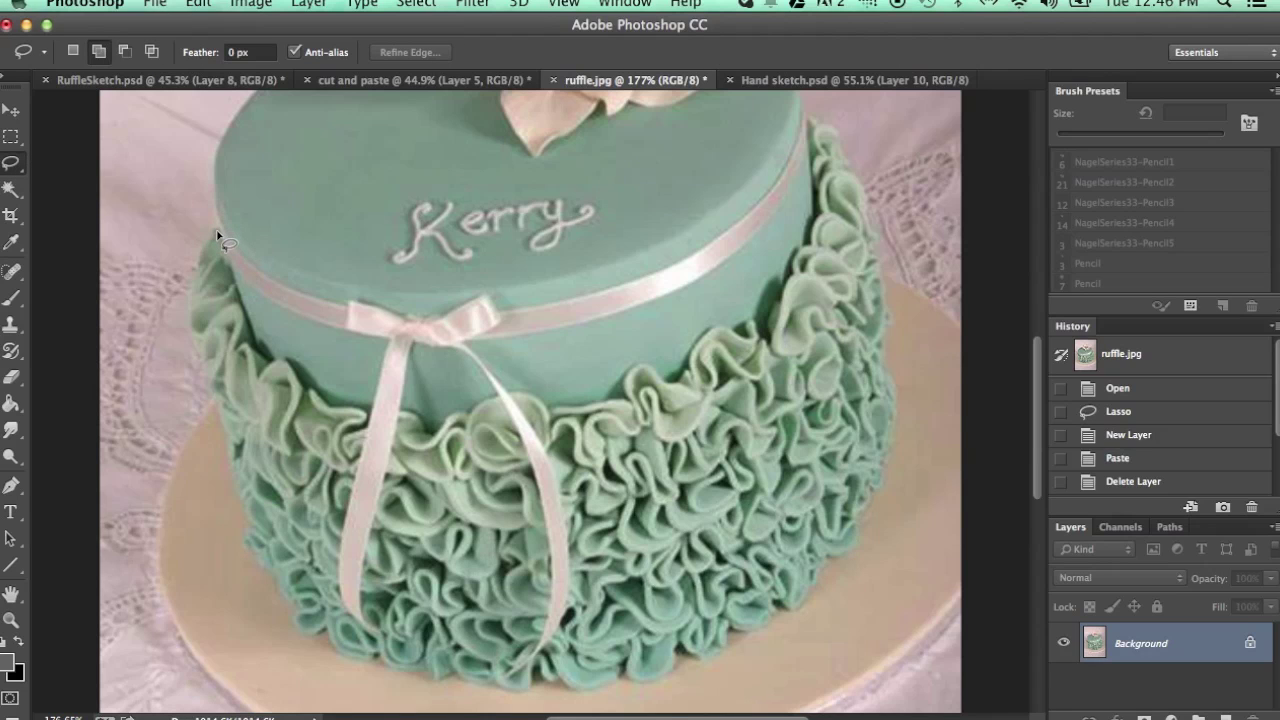
Step: Lasso around the ruffled lower band of the cake photo, leaving out the smooth top
mouse_move(219, 230)
mouse_down()
mouse_move(194, 322)
mouse_move(247, 548)
mouse_move(299, 608)
mouse_move(298, 628)
mouse_move(350, 658)
mouse_move(511, 687)
mouse_move(548, 674)
mouse_move(590, 687)
mouse_move(710, 658)
mouse_move(722, 636)
mouse_move(815, 588)
mouse_move(881, 474)
mouse_move(882, 266)
mouse_move(825, 130)
mouse_move(825, 208)
mouse_move(774, 328)
mouse_move(735, 333)
mouse_move(676, 379)
mouse_move(631, 366)
mouse_move(617, 405)
mouse_move(590, 412)
mouse_move(487, 404)
mouse_move(419, 425)
mouse_move(332, 410)
mouse_move(264, 360)
mouse_move(207, 252)
mouse_up()
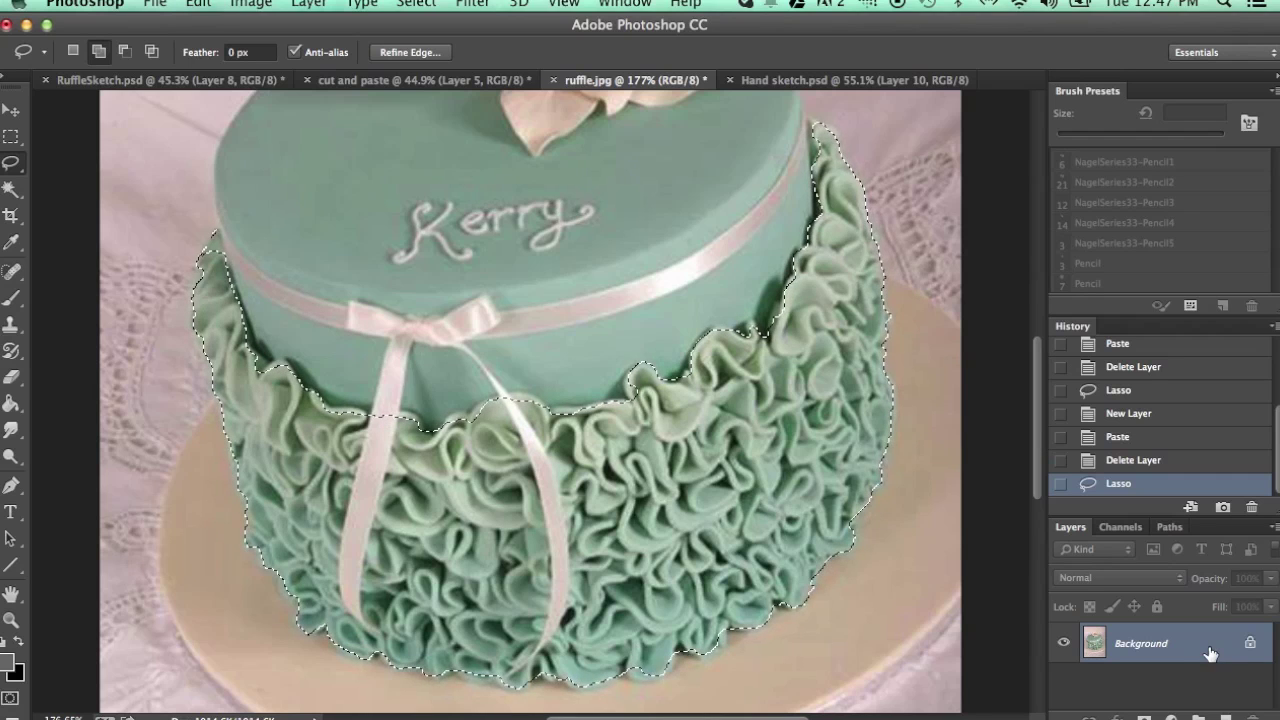
Step: Paste the ruffle selection onto a new Layer 1 and hide the photo's Background
click(1226, 715)
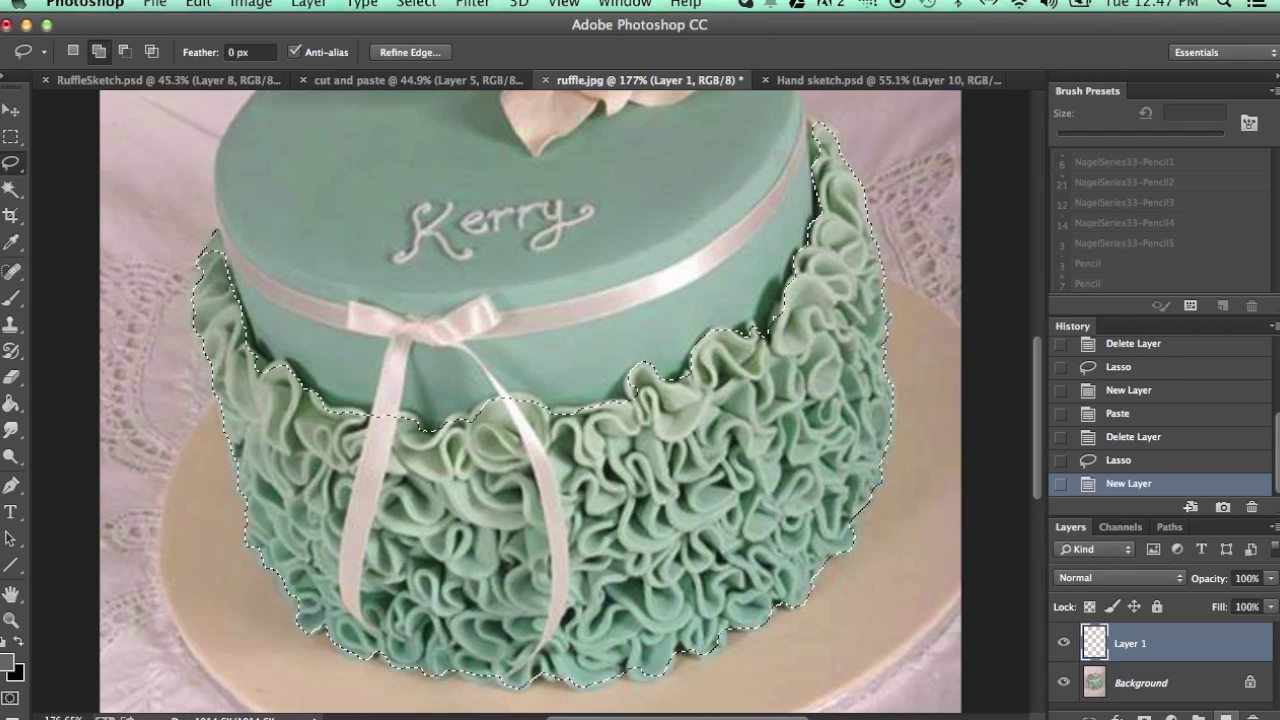
key(super+v)
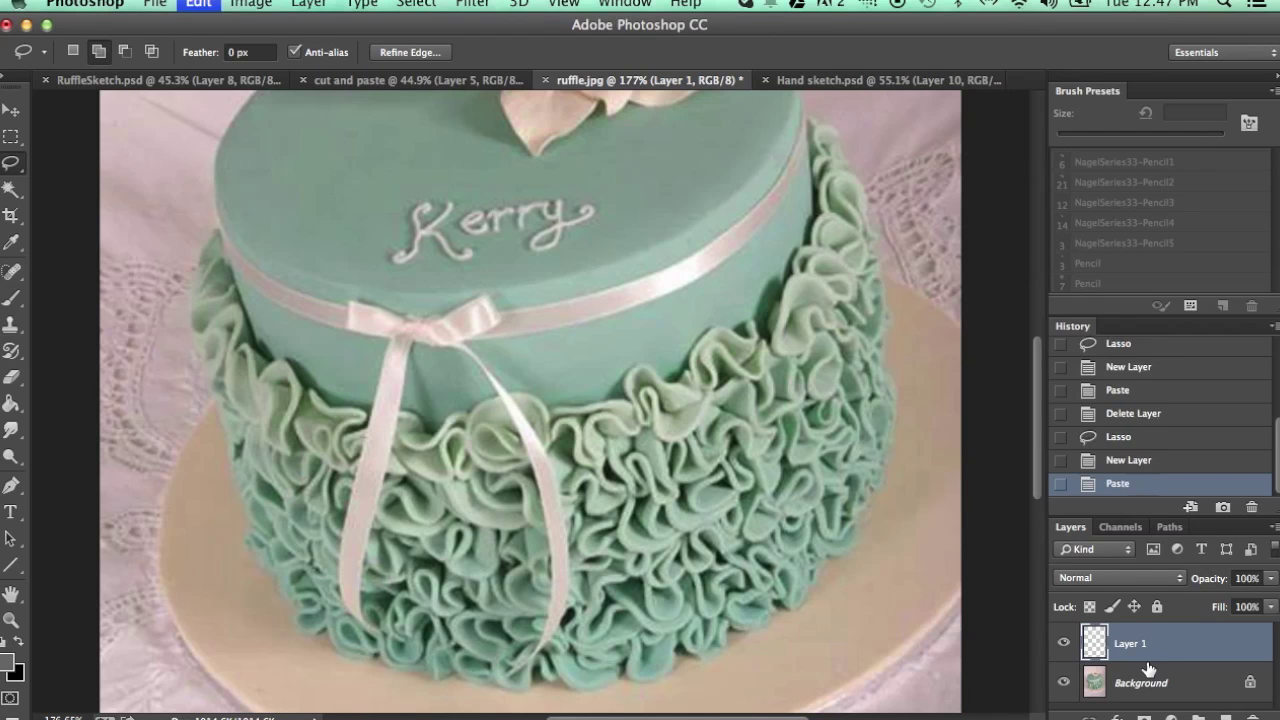
click(1064, 683)
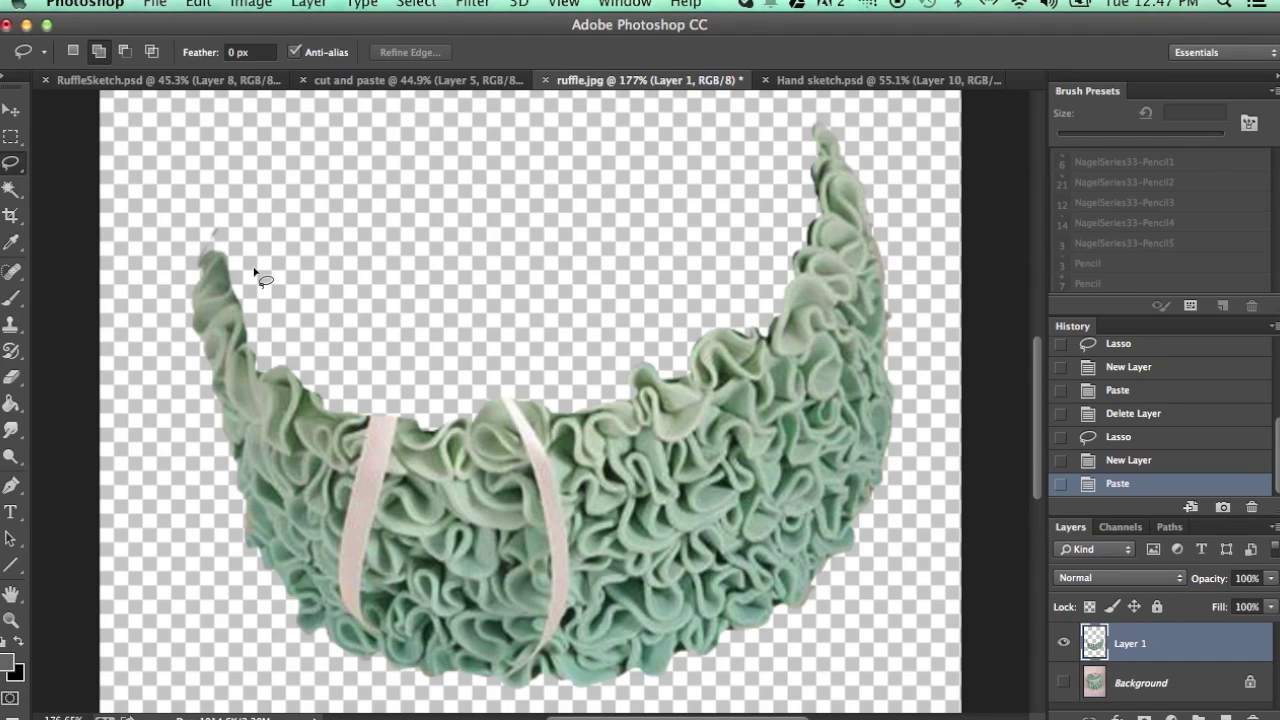
Step: Drag the ruffle layer with the Move tool over to the cut and paste document
click(11, 110)
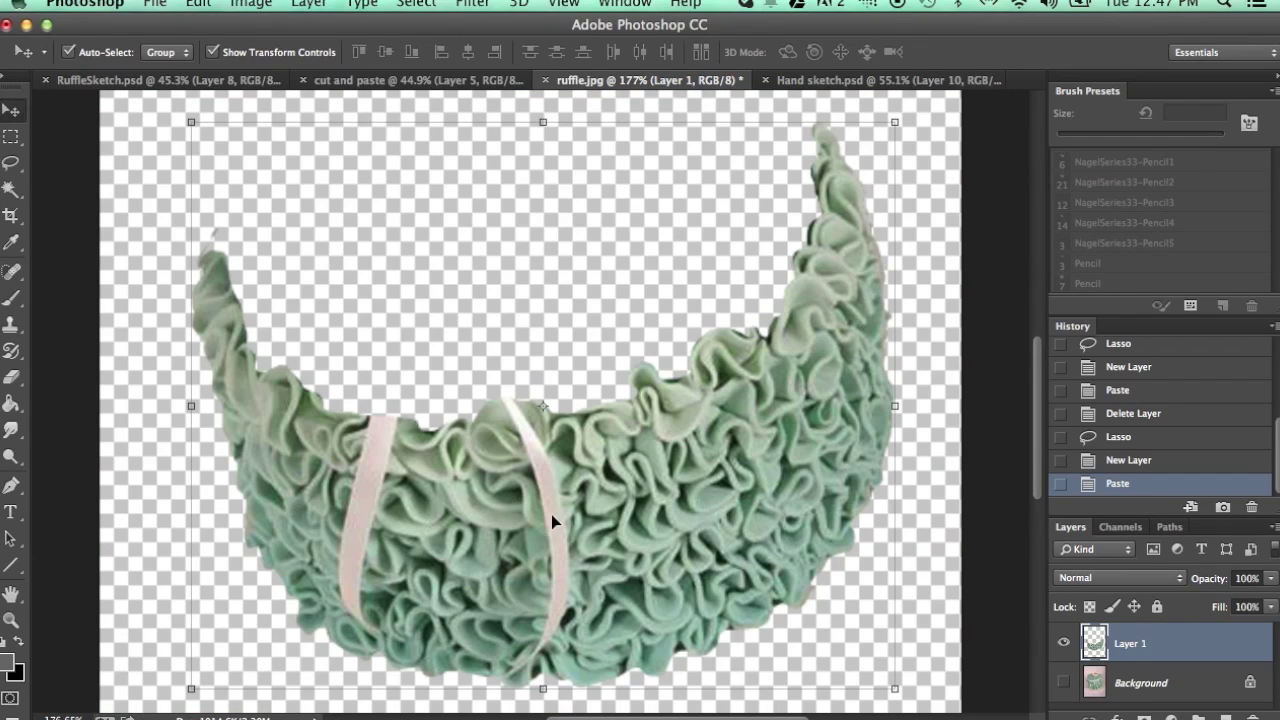
drag(622, 535, 425, 80)
drag(480, 250, 555, 492)
Step: Drop the ruffle into the cake canvas, stack Layer 6 above Layer 3, and rotate it slightly
drag(575, 560, 617, 531)
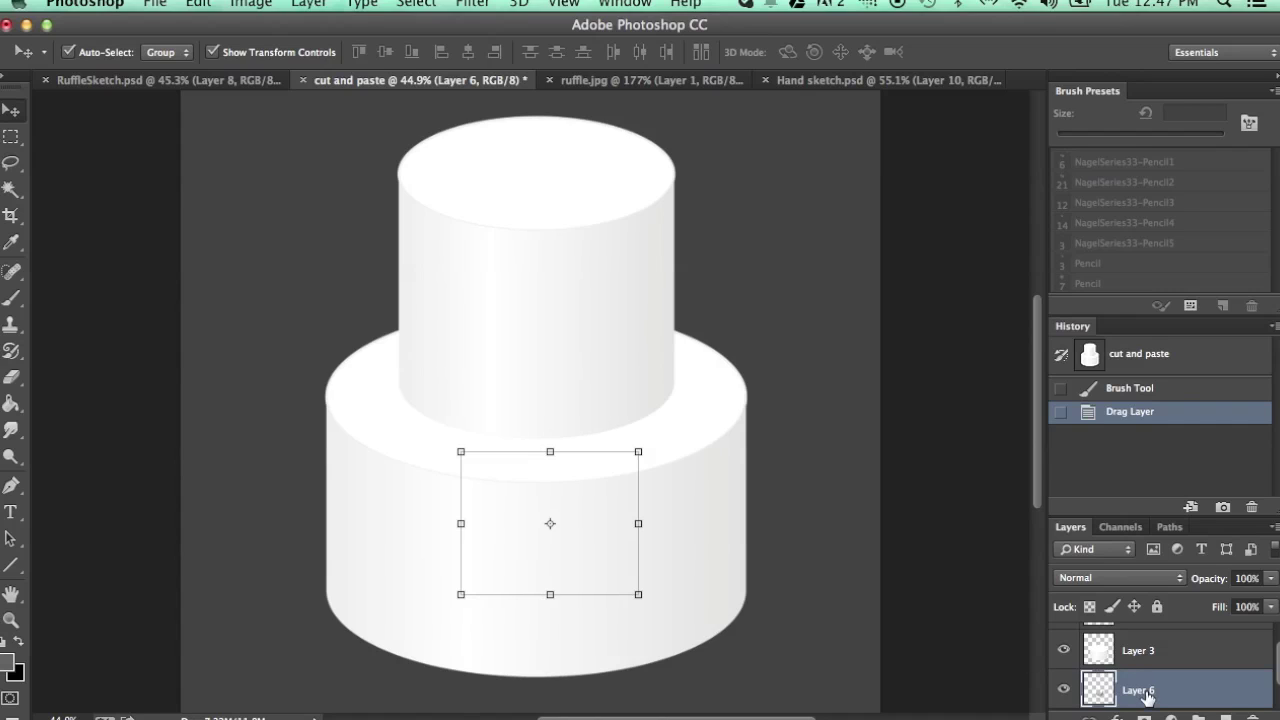
drag(1138, 690, 1145, 640)
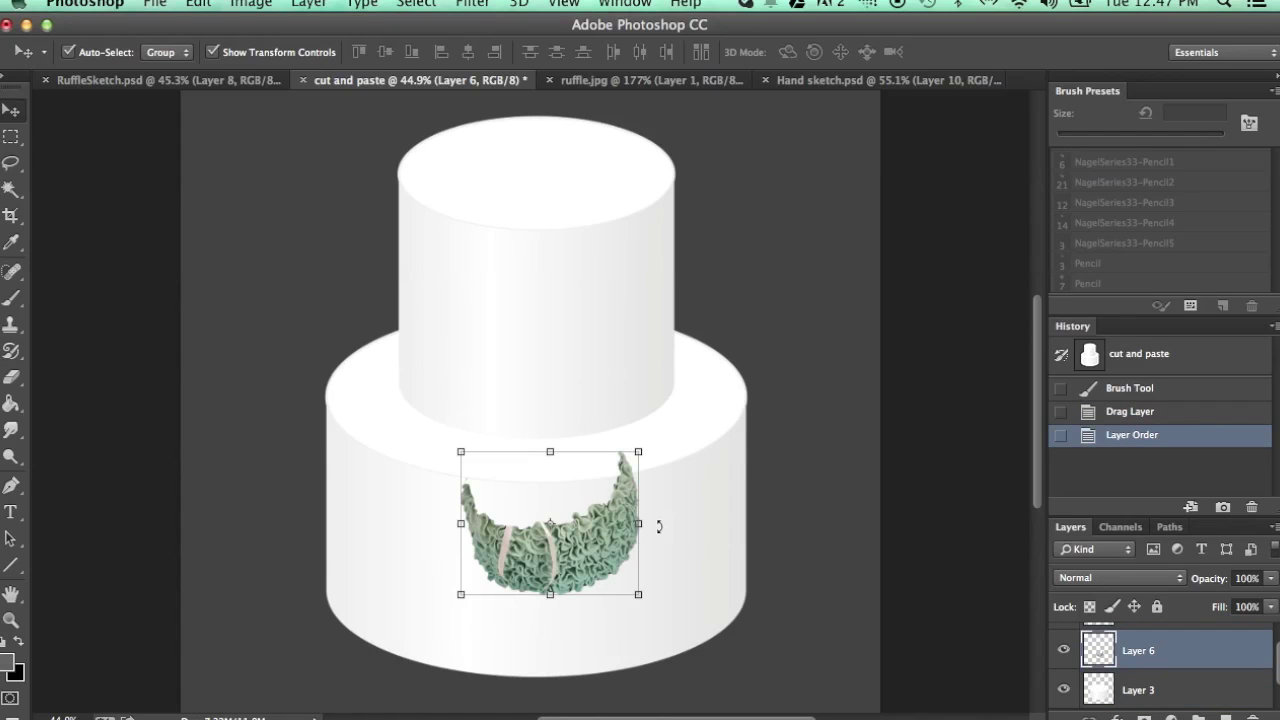
drag(660, 525, 656, 547)
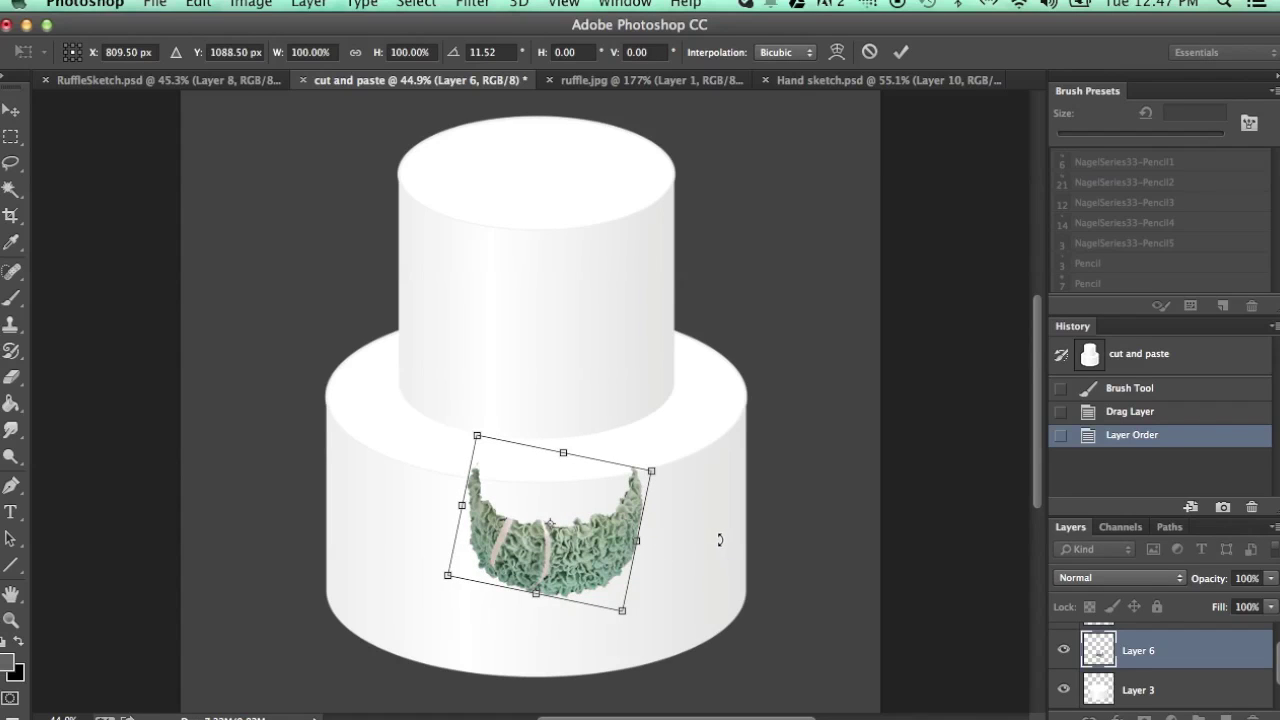
key(Return)
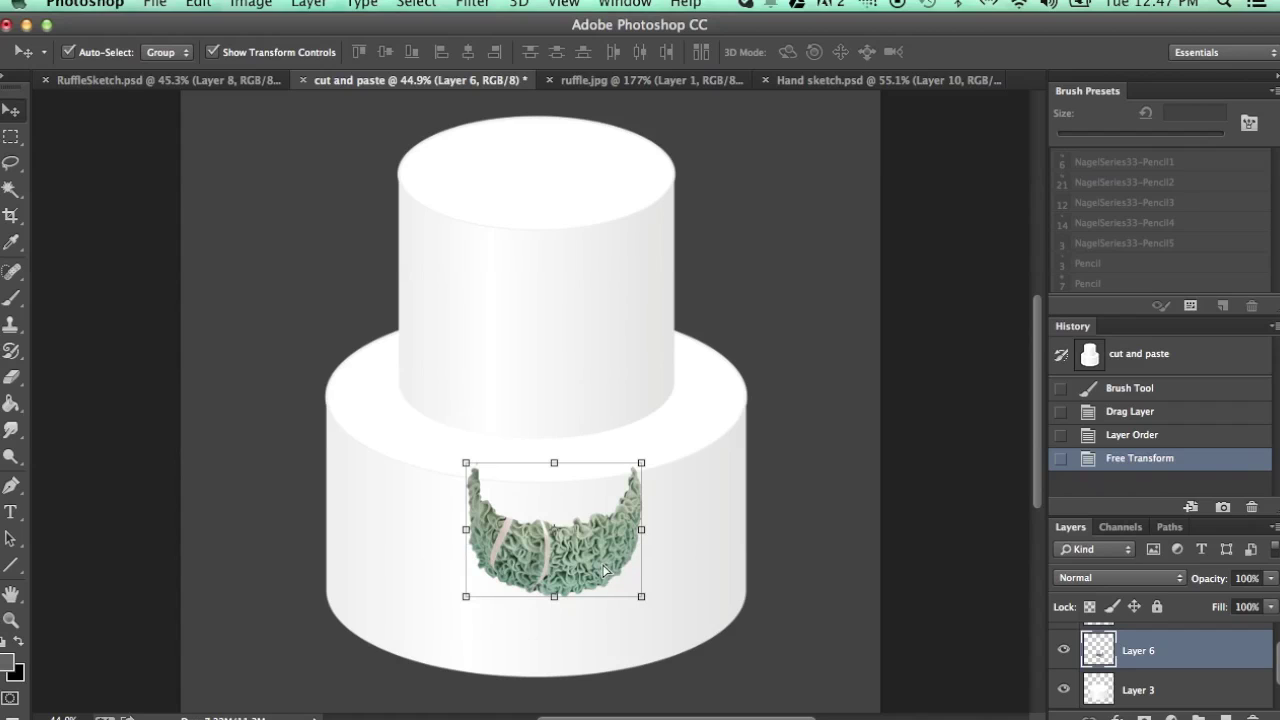
Step: Scale the ruffle band to 261.5% by 268.35% so it covers the lower tier to its base
drag(604, 569, 474, 511)
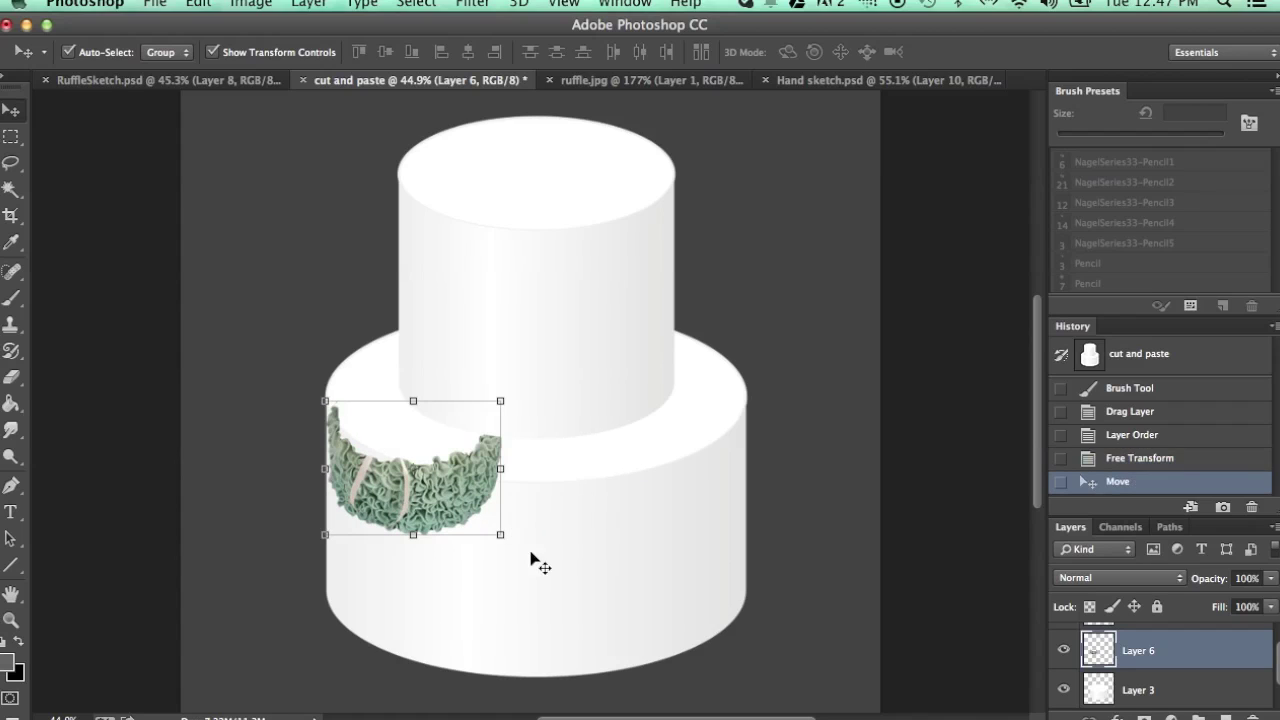
drag(503, 539, 790, 690)
drag(620, 629, 607, 597)
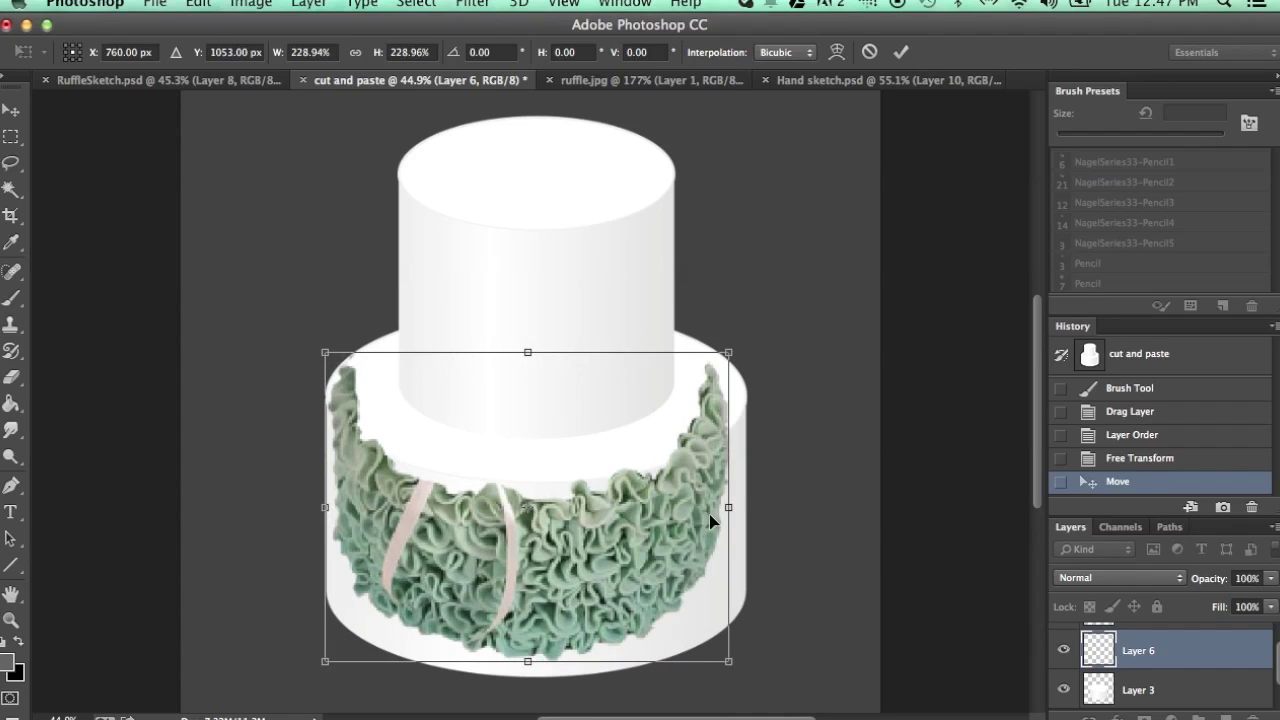
drag(752, 508, 769, 508)
drag(326, 510, 306, 512)
drag(538, 663, 538, 676)
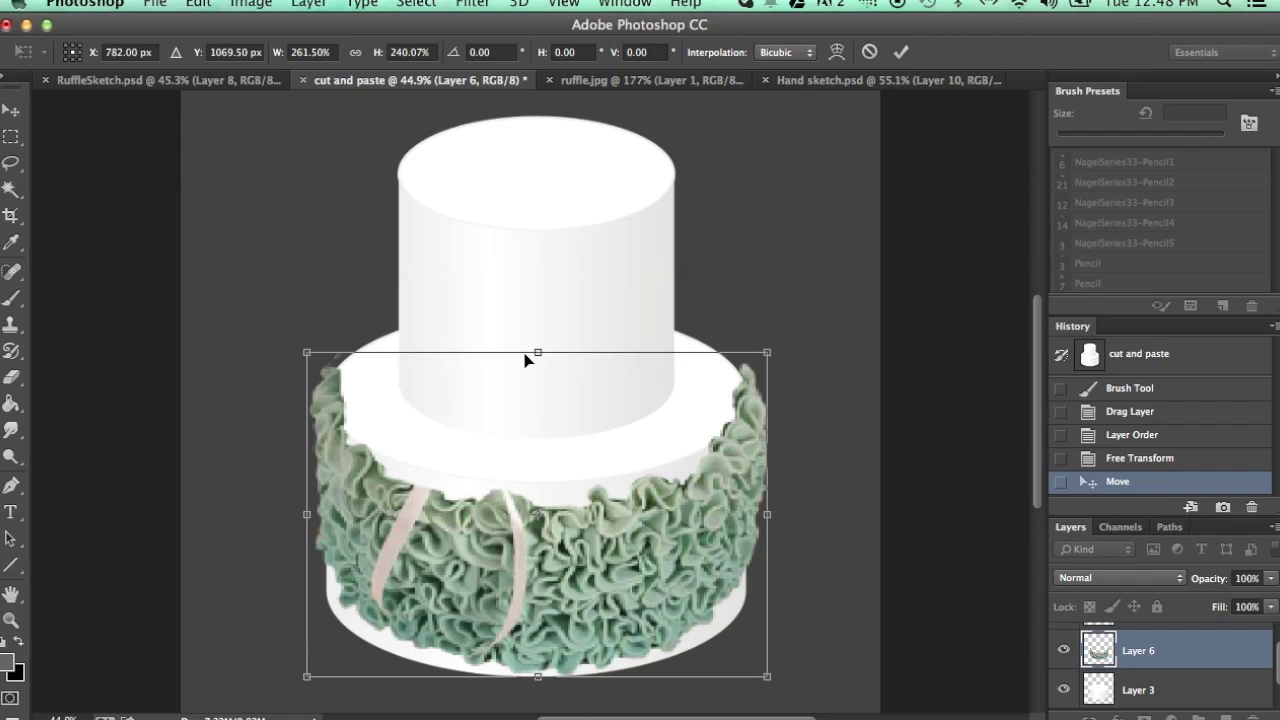
drag(538, 348, 538, 323)
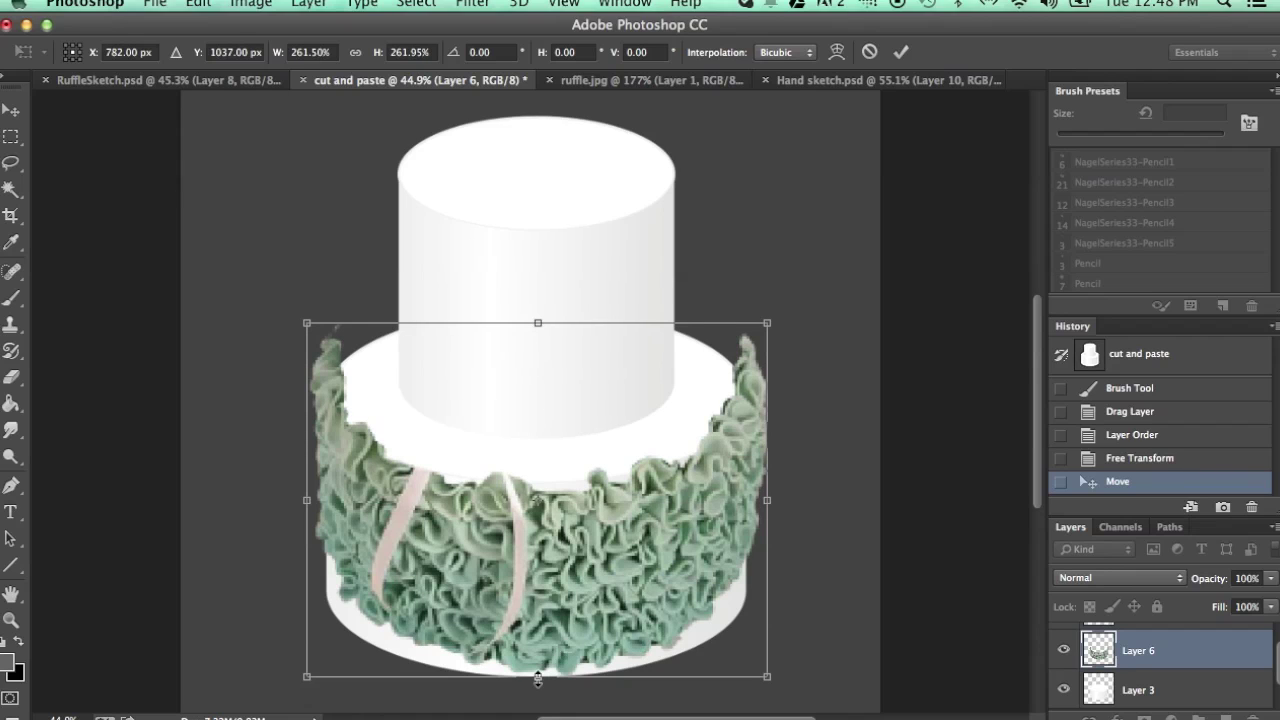
drag(538, 677, 538, 685)
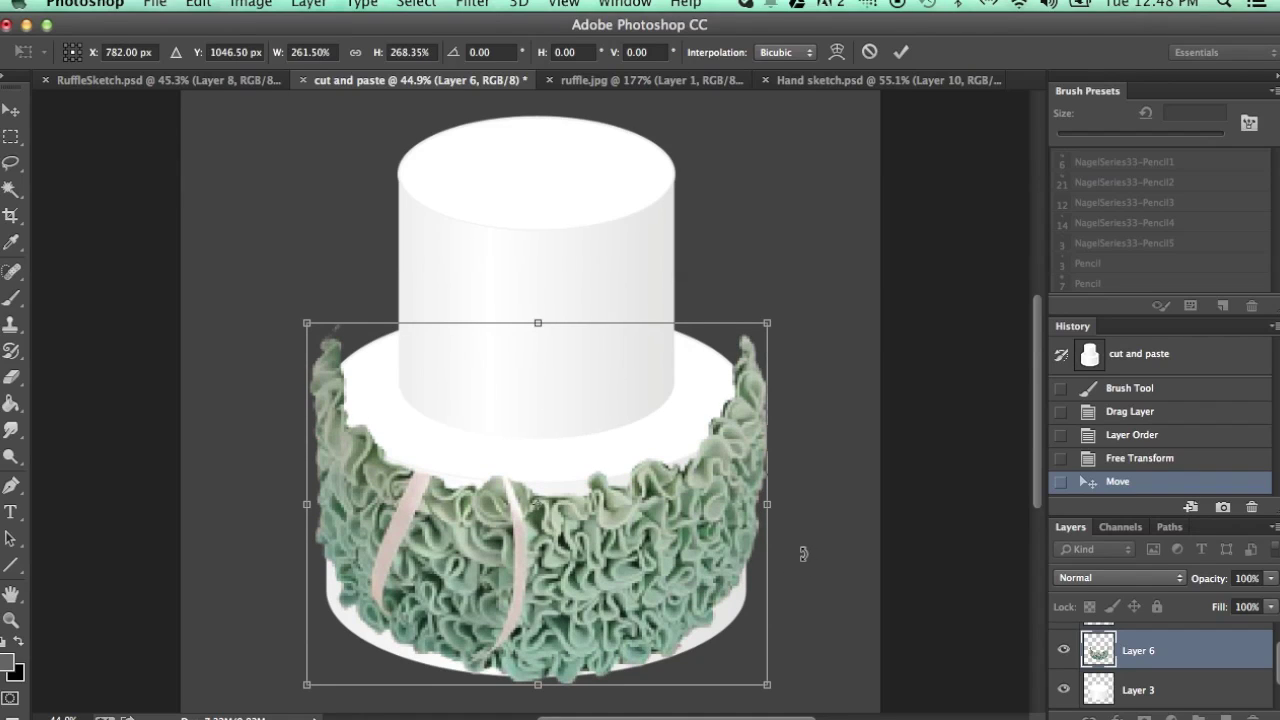
key(Return)
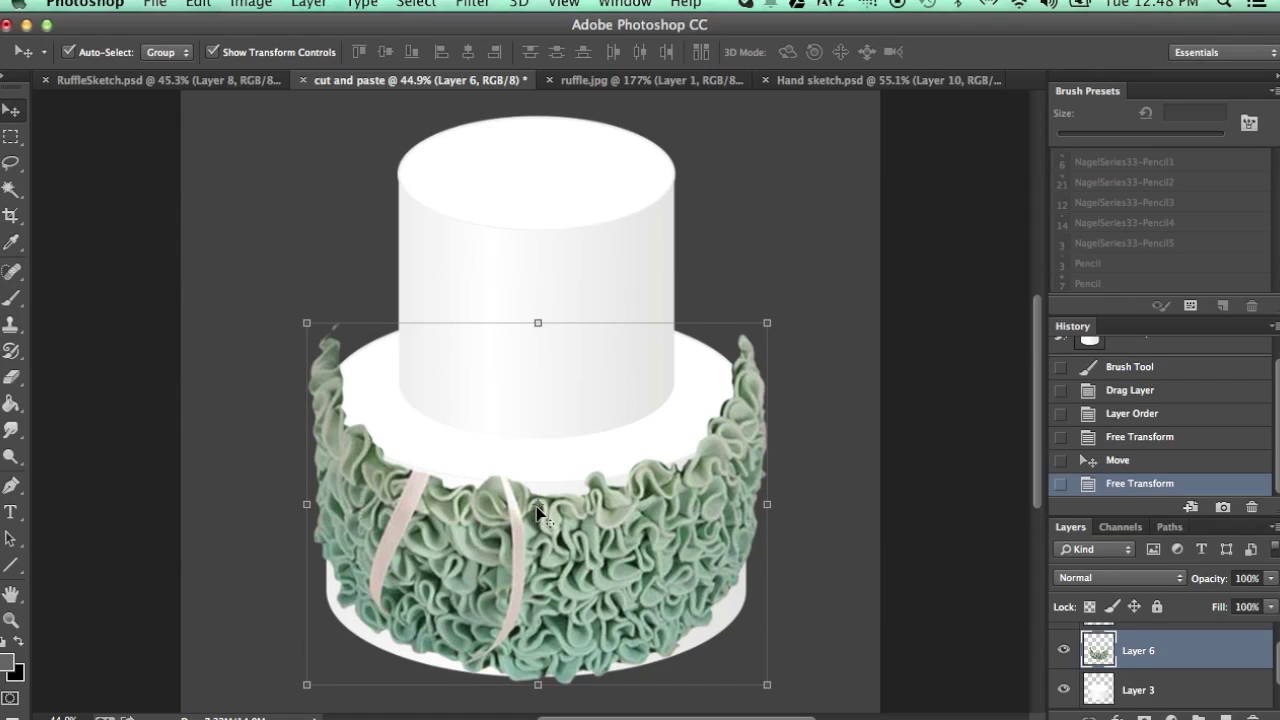
key(super+t)
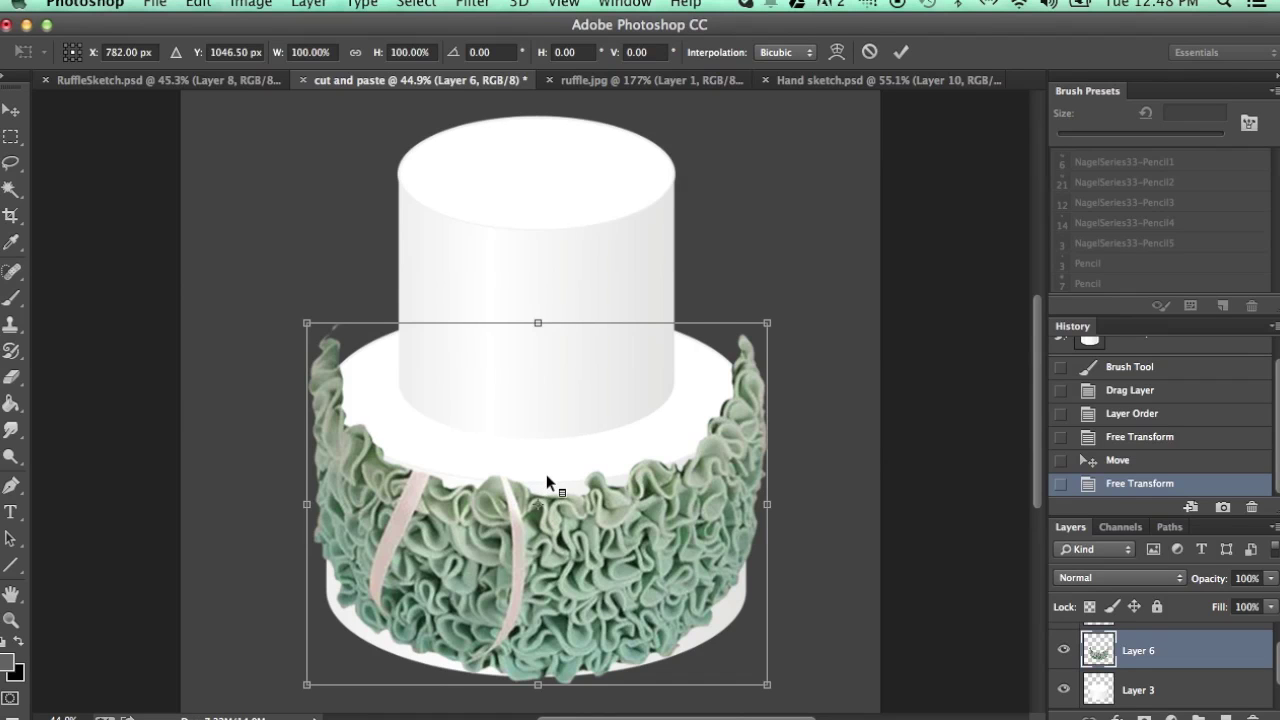
Step: Warp the ruffle layer, bowing its middle and pulling its lower sides around the tier
right_click(541, 476)
click(594, 560)
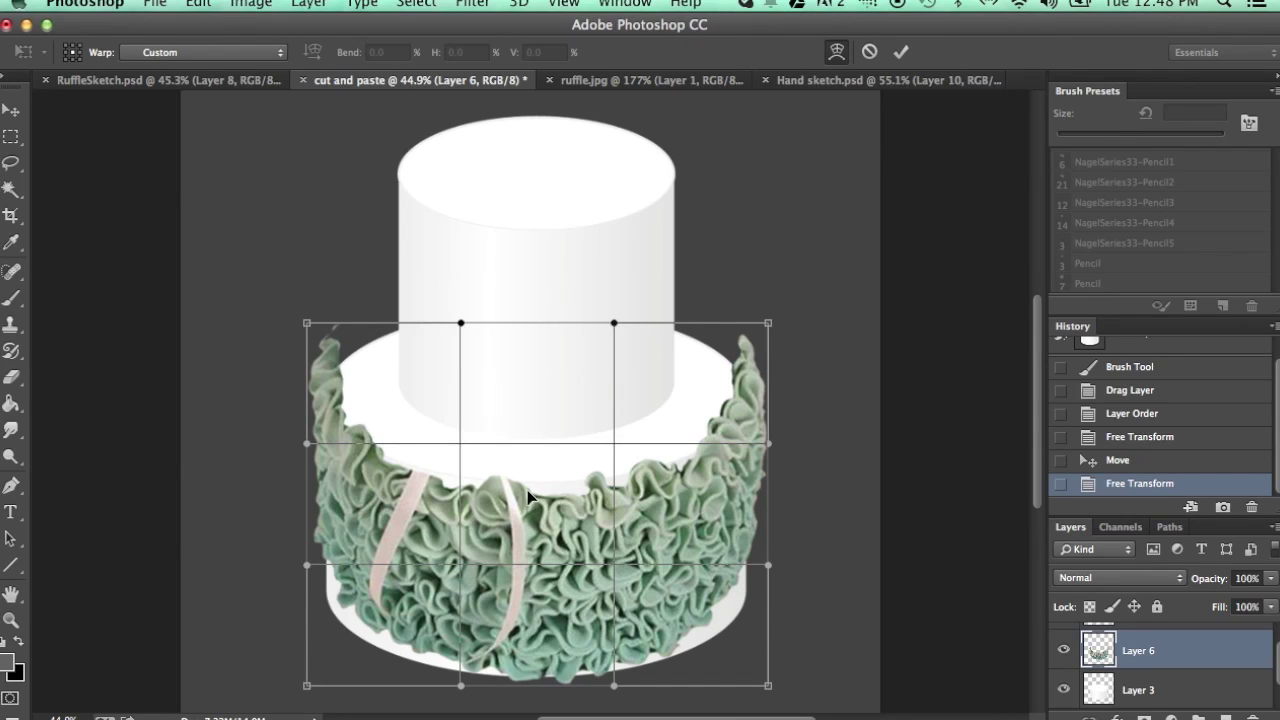
drag(528, 482, 528, 471)
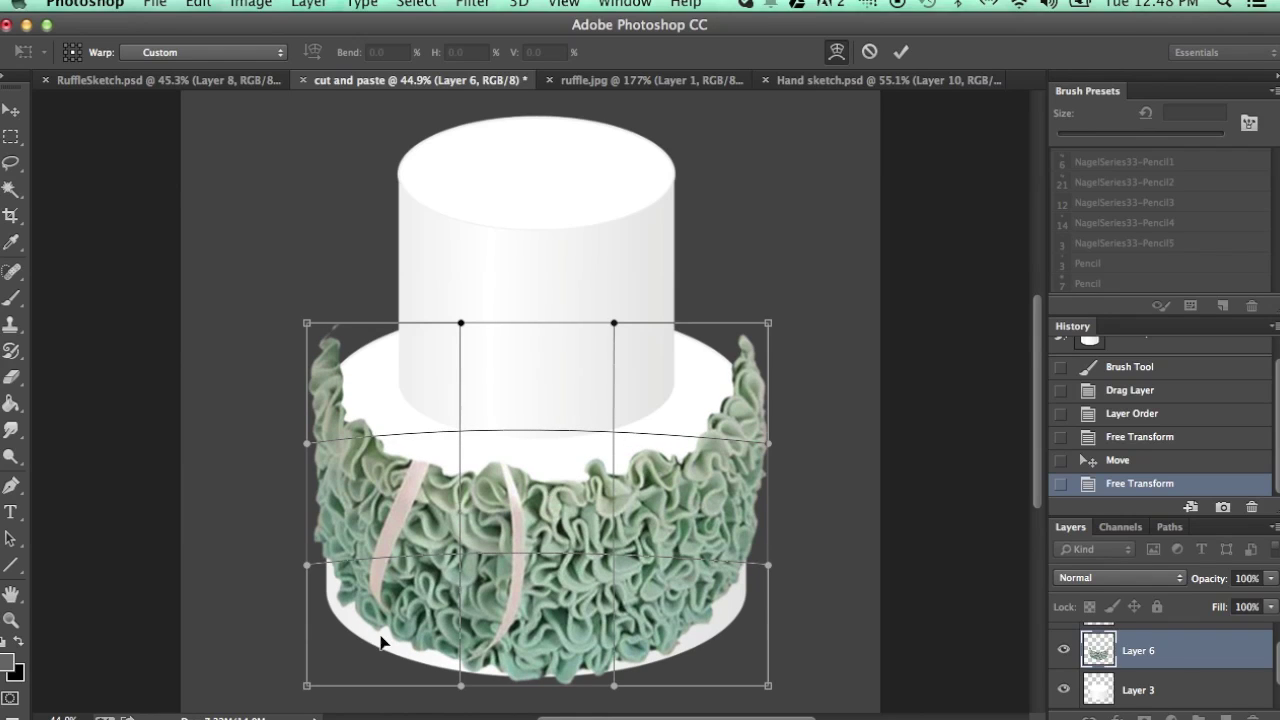
drag(346, 620, 343, 633)
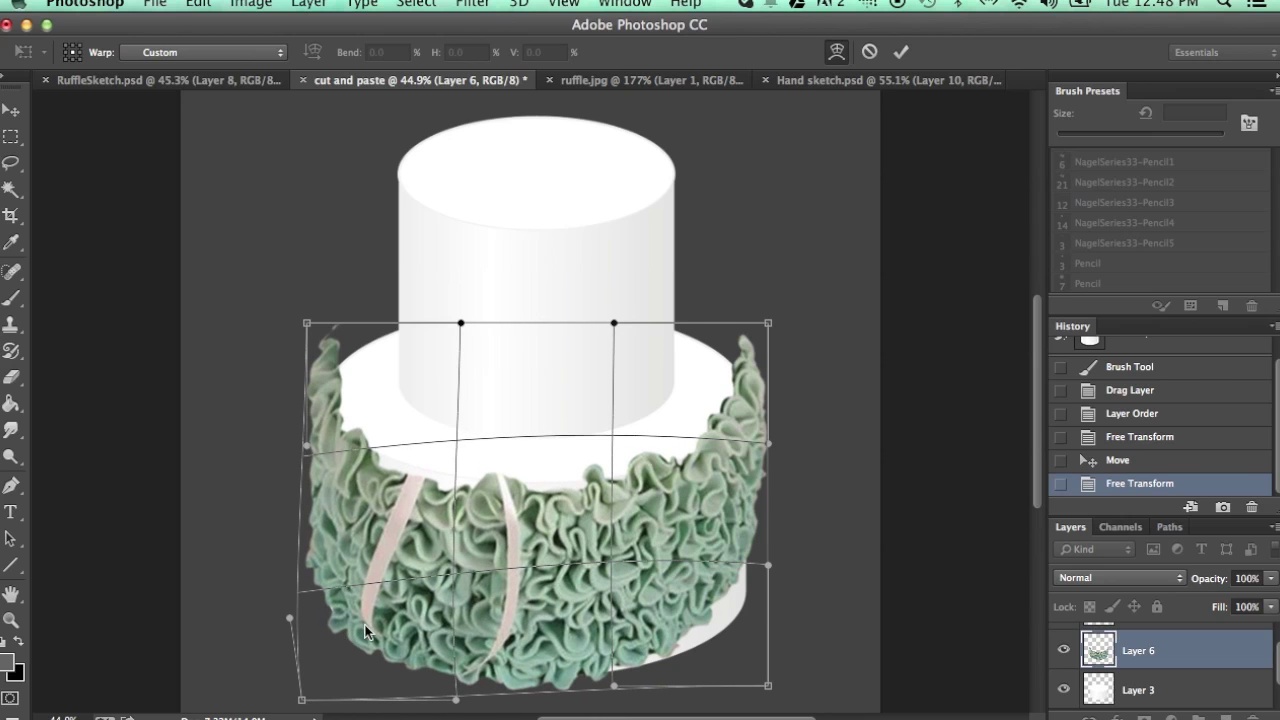
drag(695, 610, 715, 626)
drag(761, 465, 759, 465)
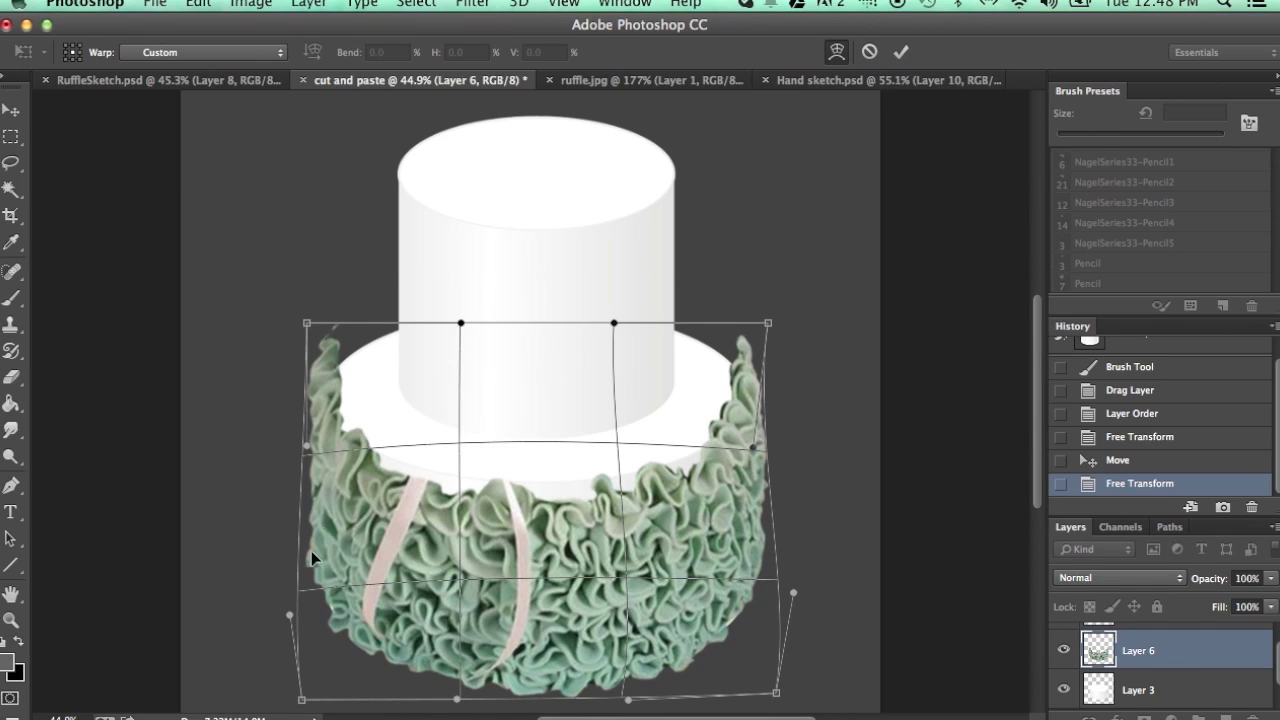
drag(311, 551, 330, 606)
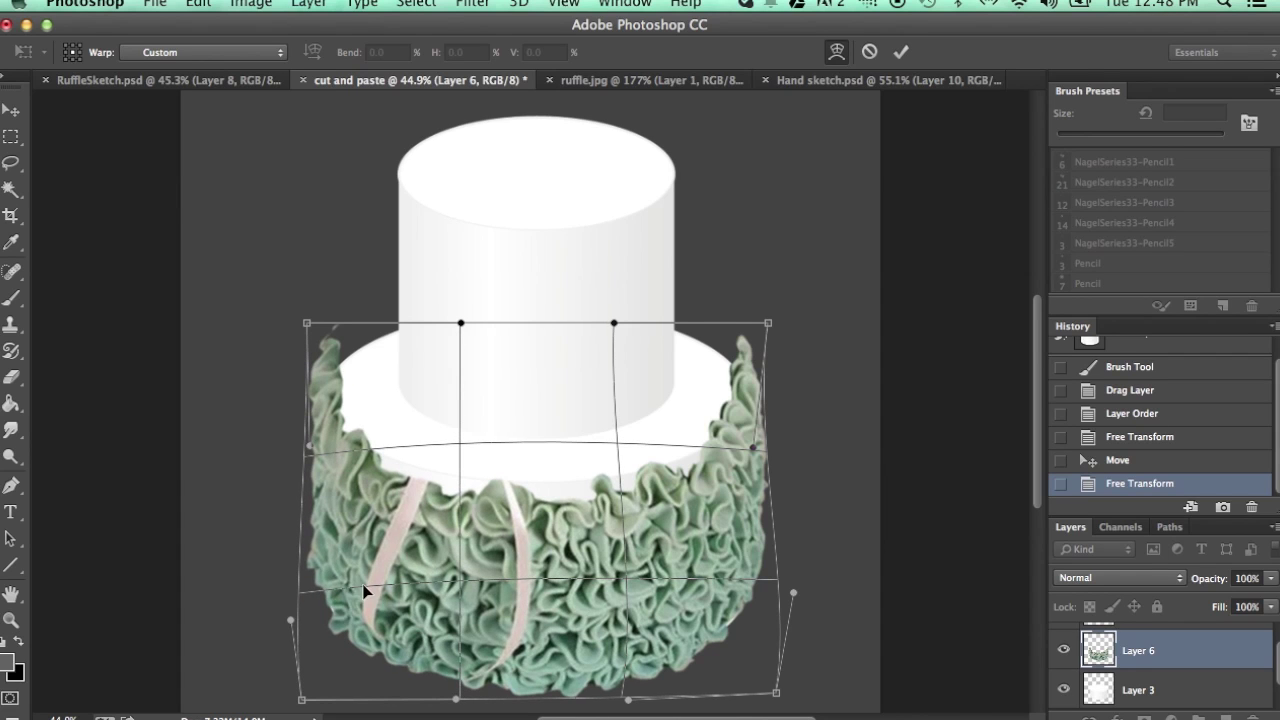
Step: Curve the ruffle's top edge upward over the cake and bulge its right side outward
drag(613, 478, 602, 471)
drag(373, 470, 380, 457)
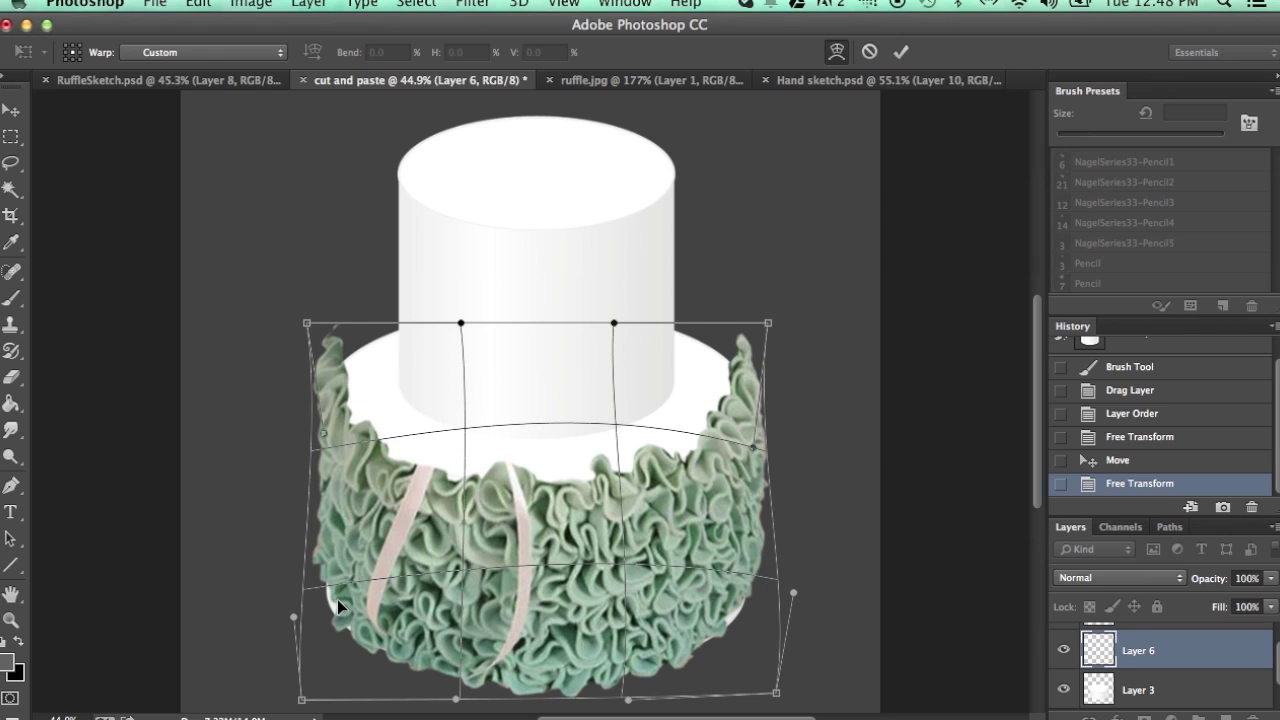
drag(335, 599, 330, 604)
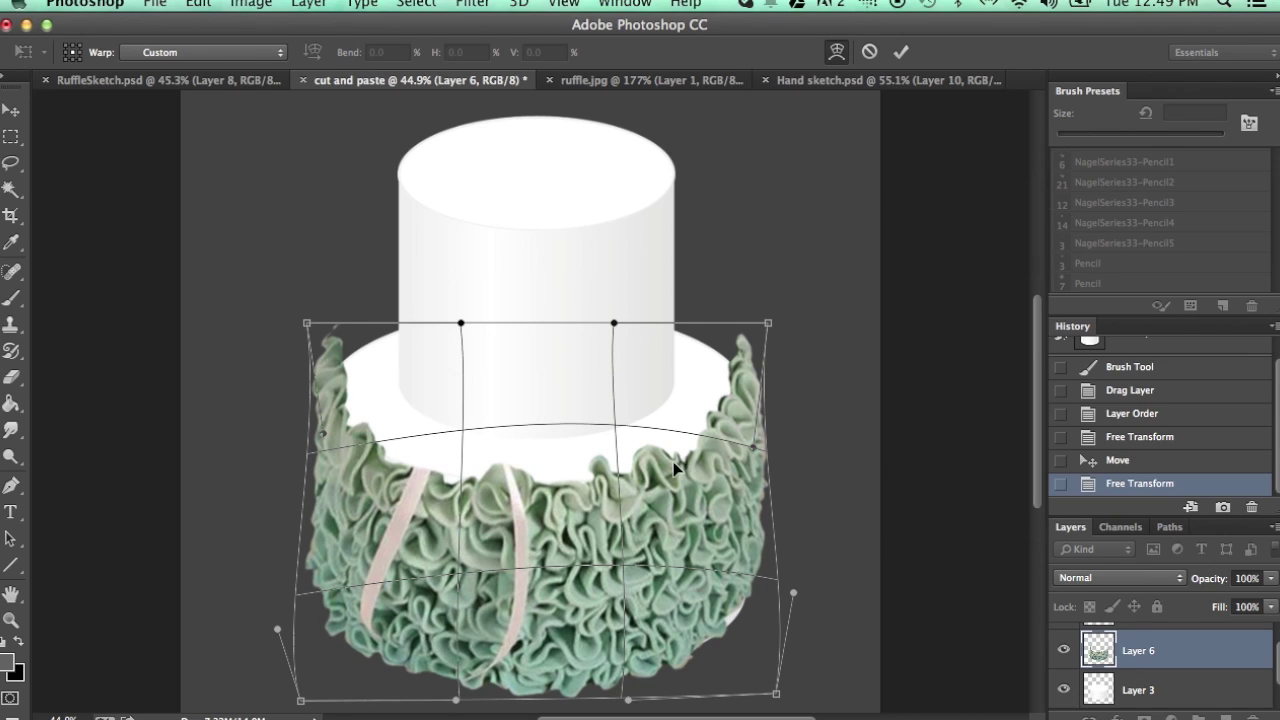
drag(678, 457, 632, 453)
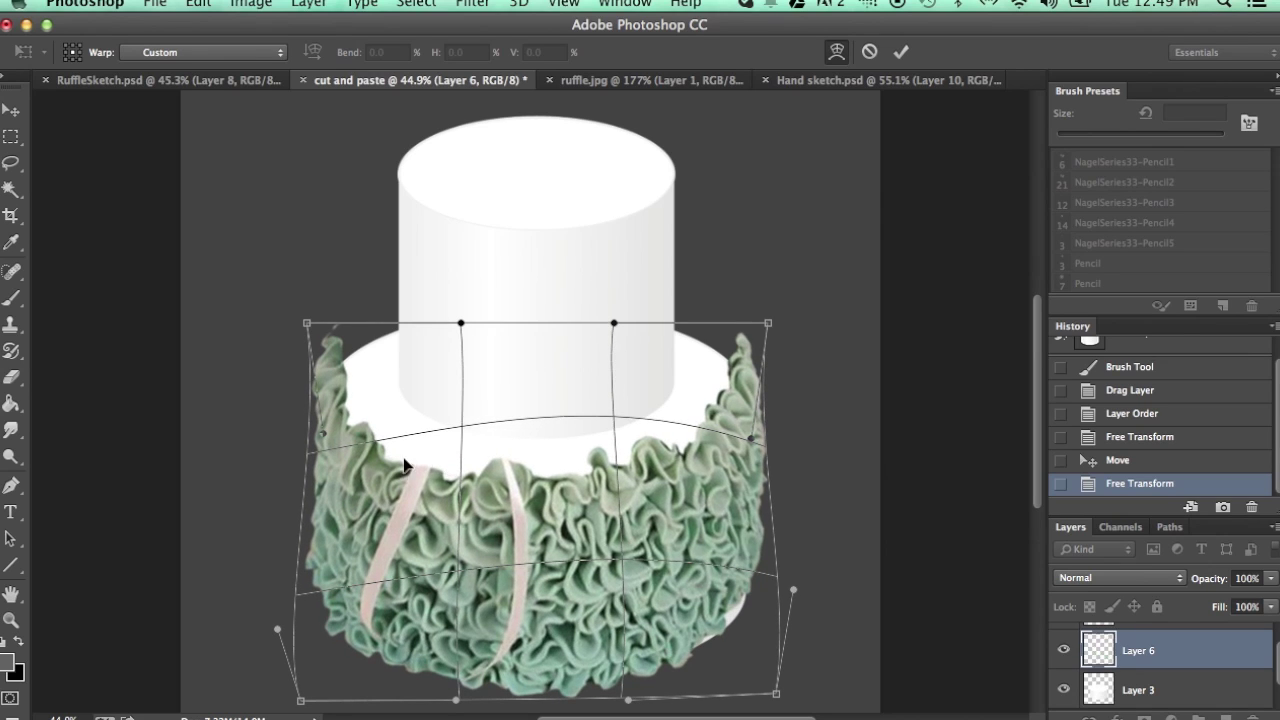
drag(420, 458, 410, 453)
drag(732, 607, 748, 548)
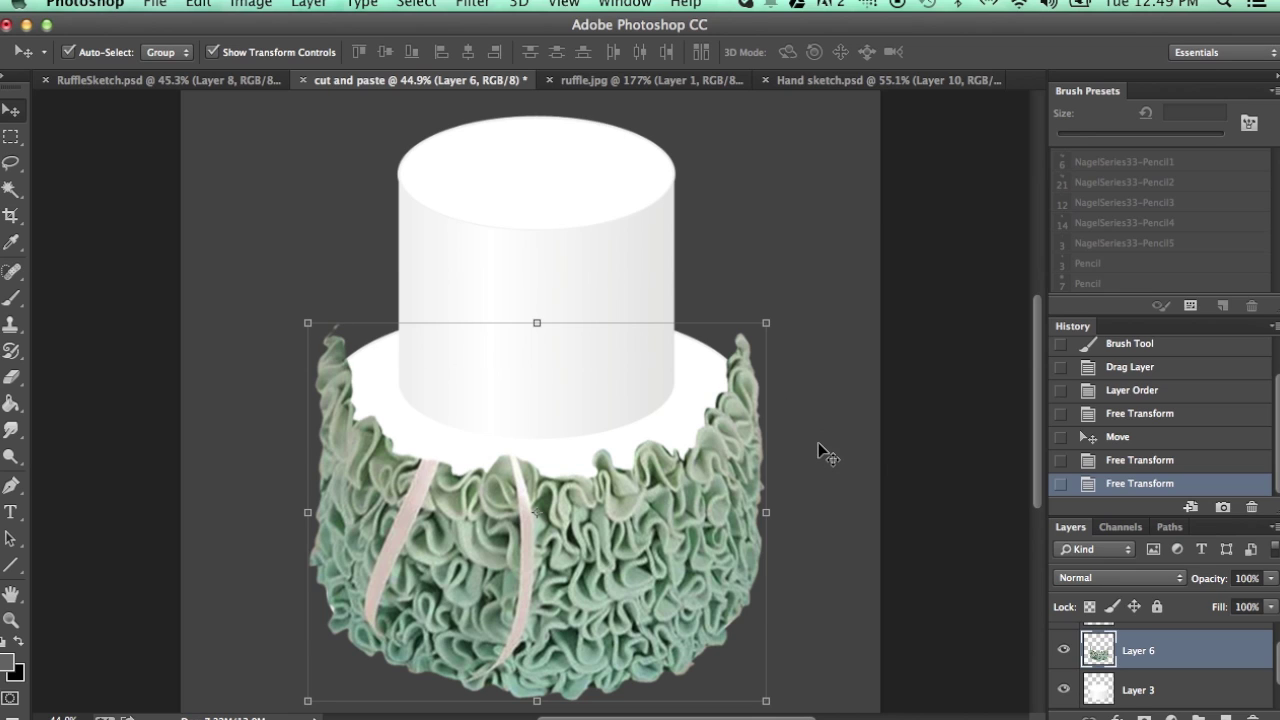
Step: Erase the stray mark at the ruffle's top-left and the ragged tip at its top-right
click(13, 381)
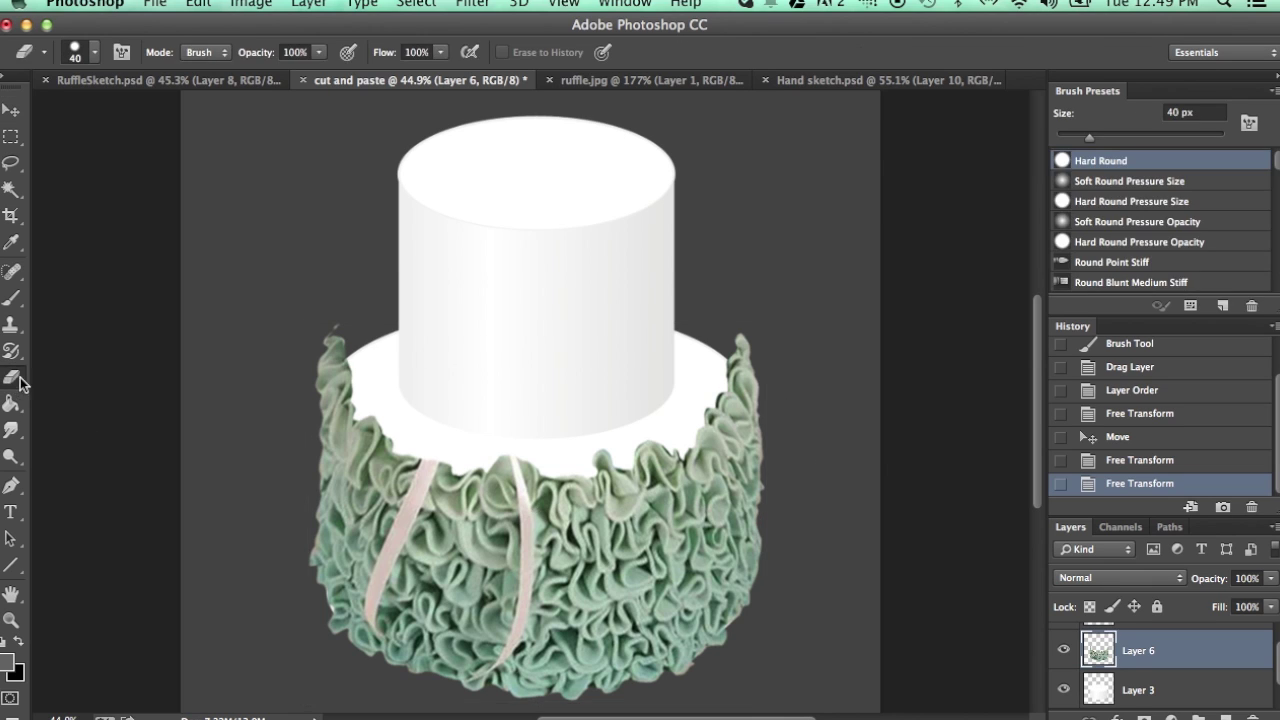
mouse_move(335, 345)
mouse_down()
mouse_move(328, 336)
mouse_move(336, 346)
mouse_move(307, 377)
mouse_move(345, 350)
mouse_up()
mouse_move(731, 317)
mouse_down()
mouse_move(736, 348)
mouse_move(757, 358)
mouse_move(746, 337)
mouse_move(767, 377)
mouse_up()
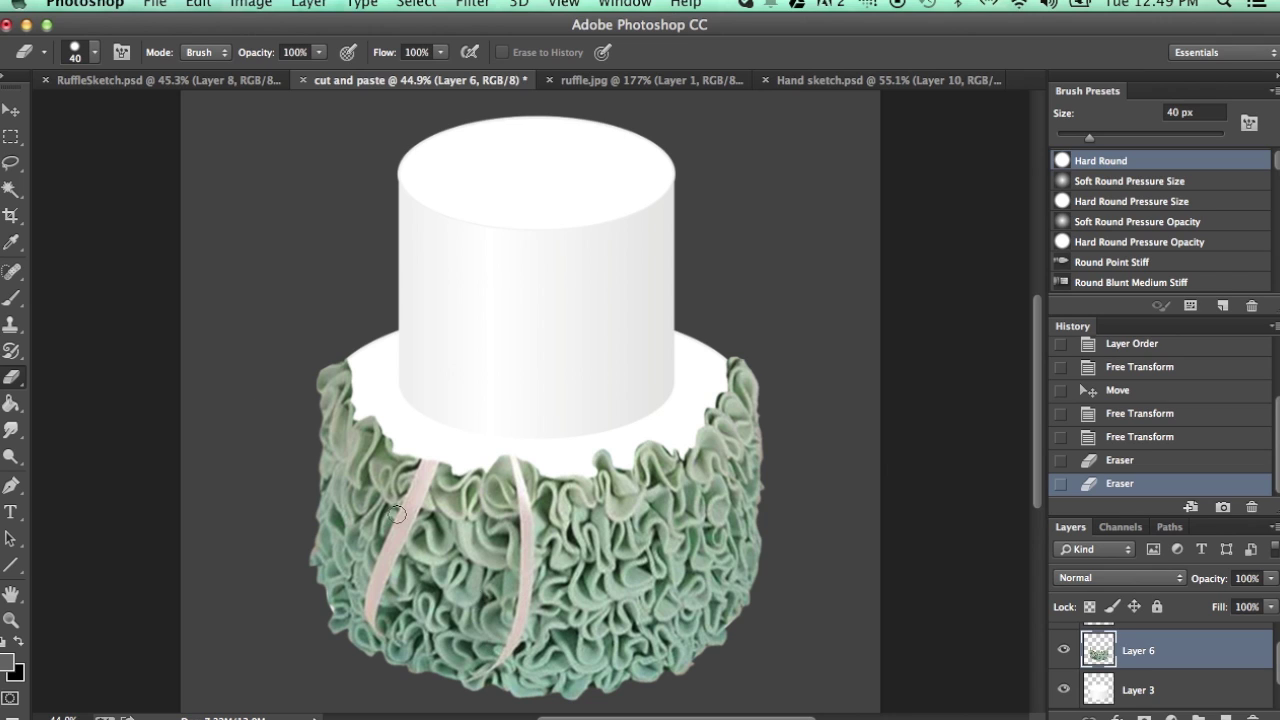
click(12, 165)
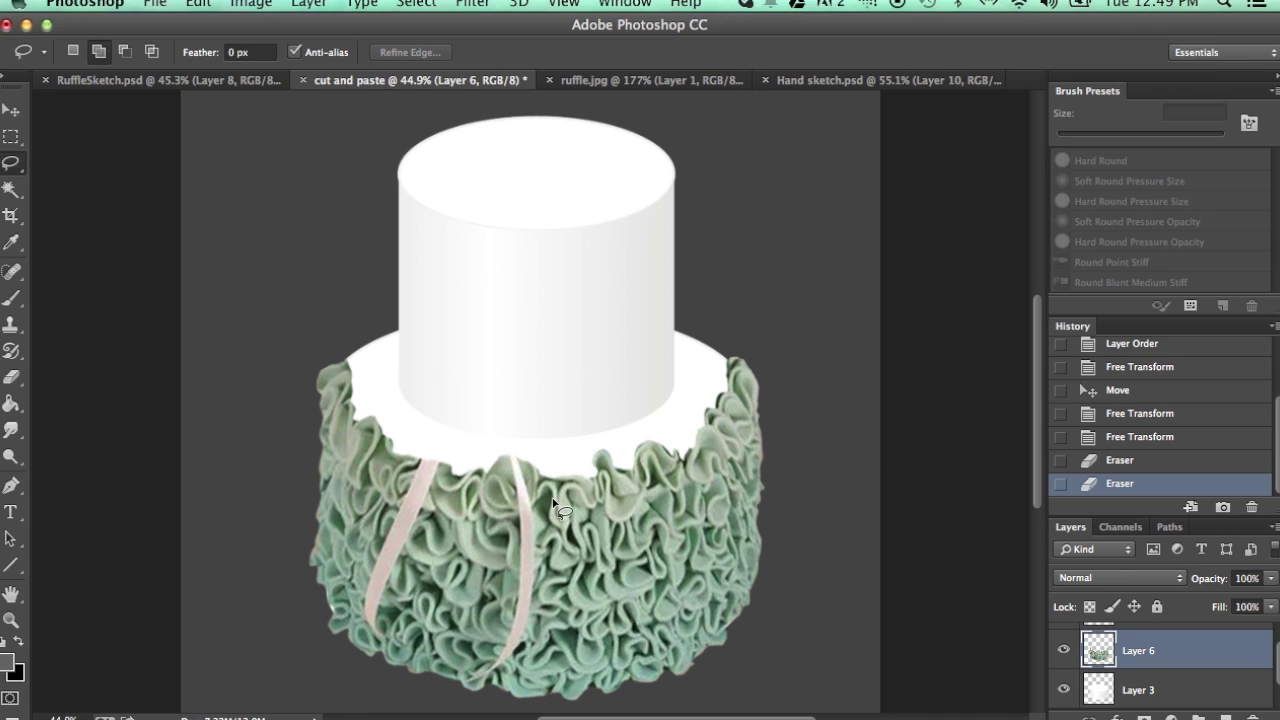
Step: Copy a ruffle patch to its own layer, move it over a pink ribbon, and rotate it 26.44°
mouse_move(596, 502)
mouse_down()
mouse_move(577, 657)
mouse_move(612, 666)
mouse_move(617, 532)
mouse_move(605, 506)
mouse_up()
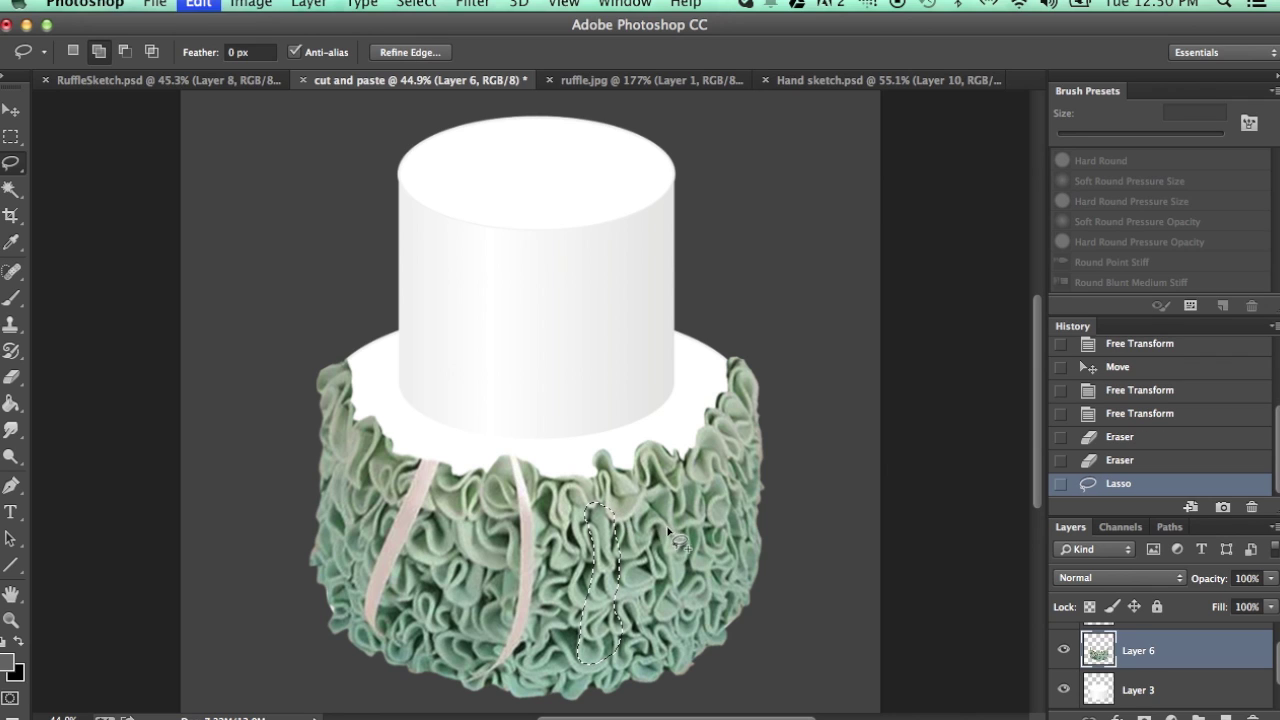
key(super+c)
key(super+v)
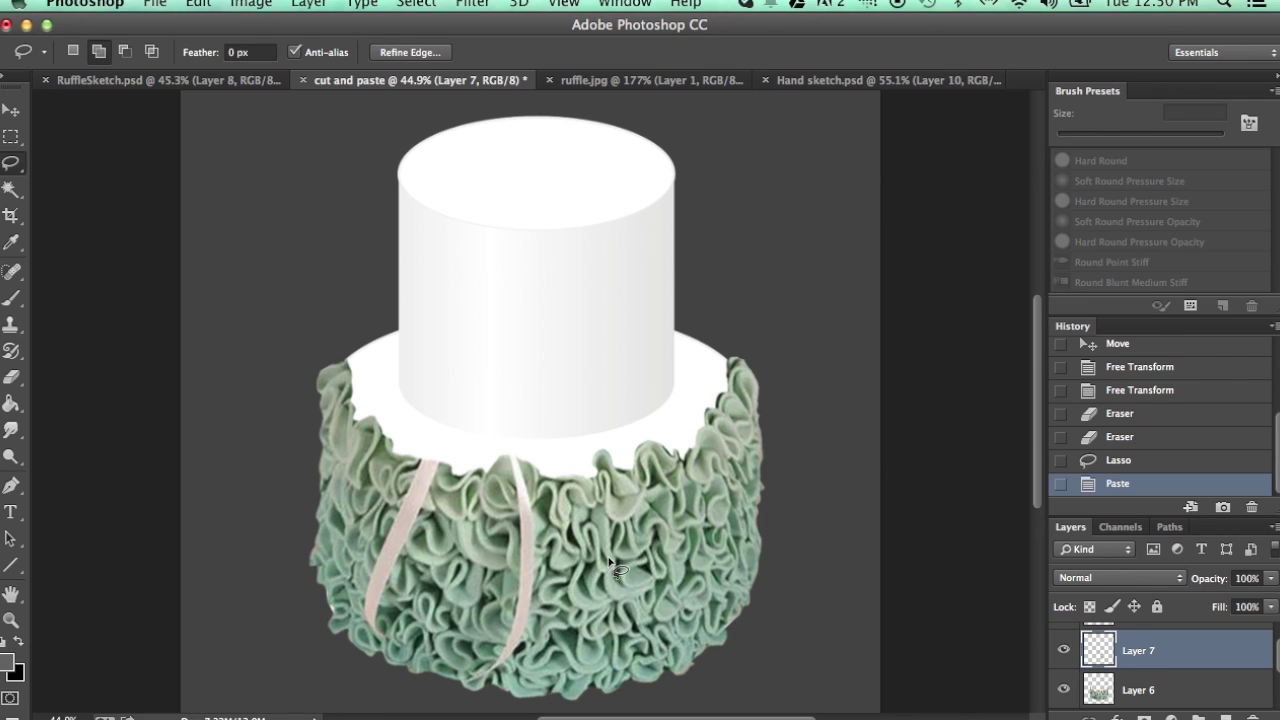
click(12, 110)
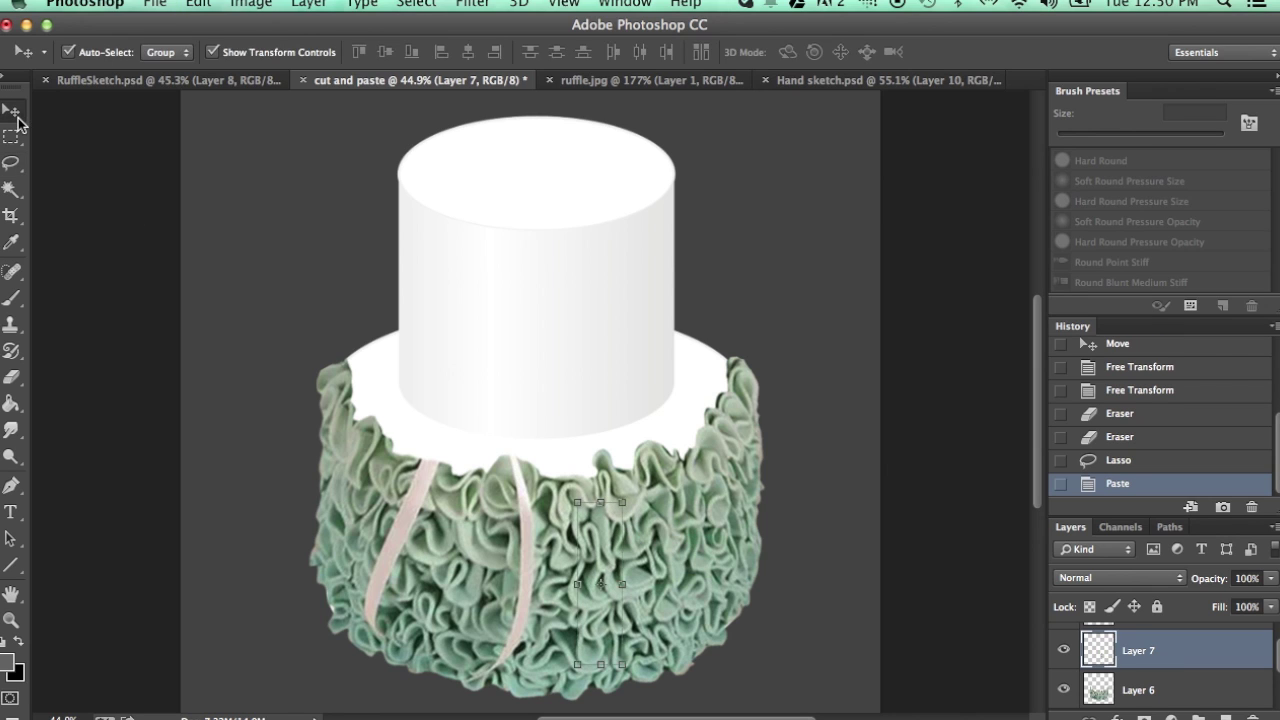
drag(603, 566, 352, 538)
drag(401, 457, 415, 504)
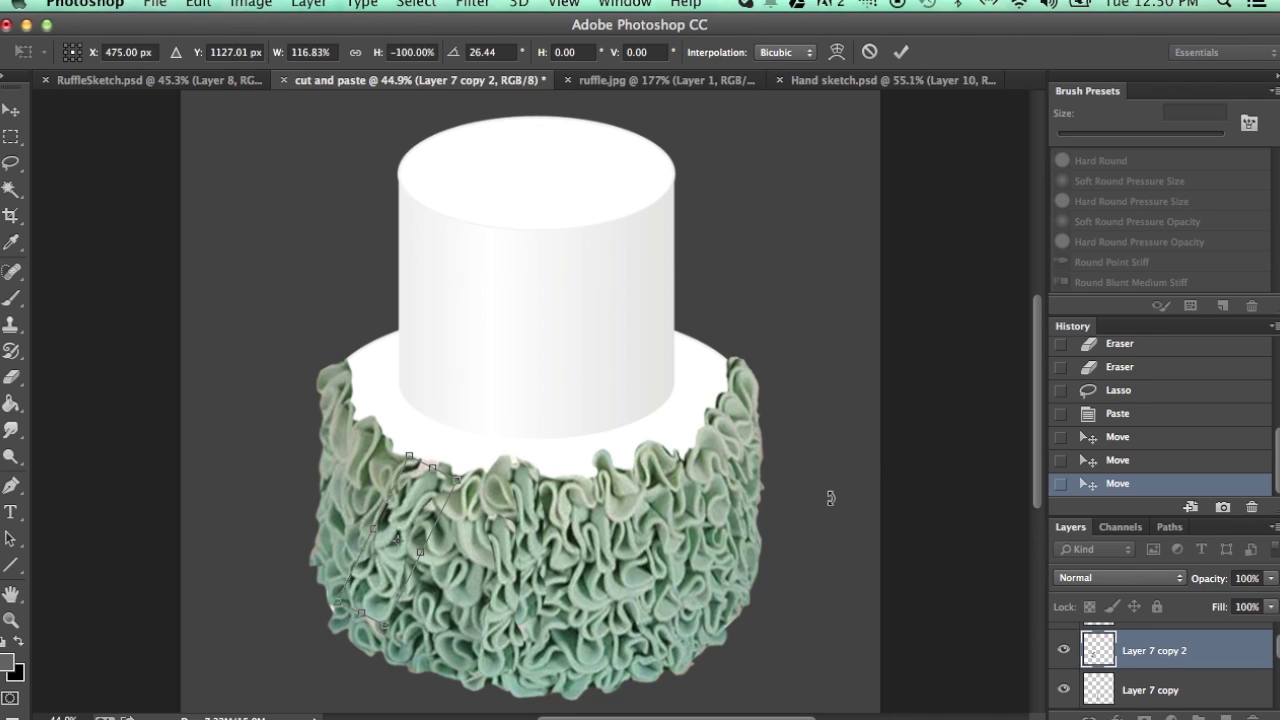
key(Return)
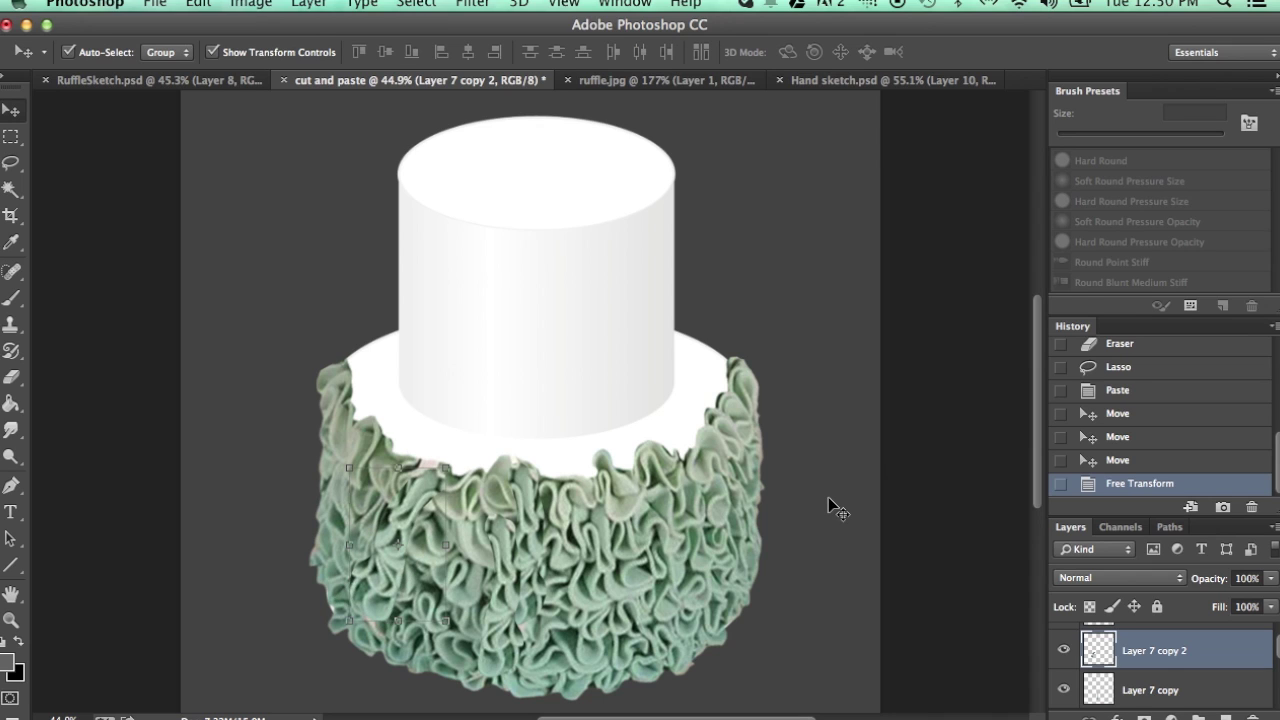
click(828, 500)
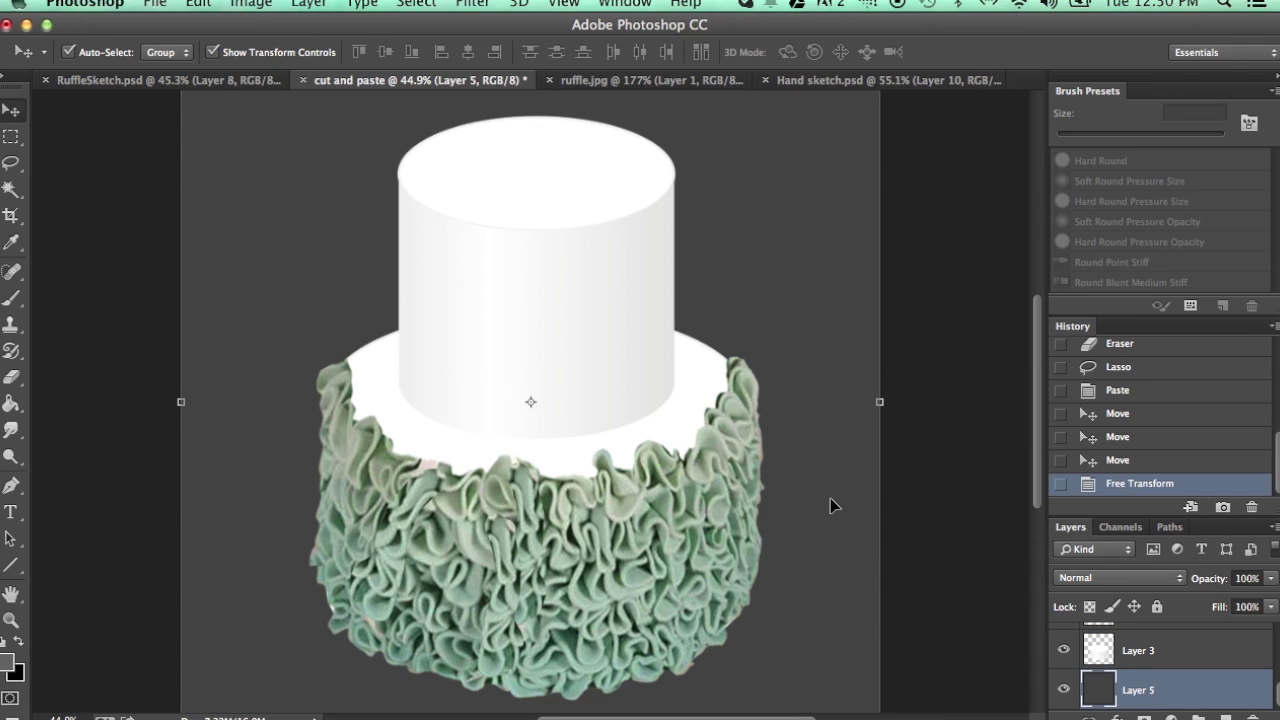
Step: Select Layer 7 copy 2, Layer 7 and Layer 6 together in the Layers panel
scroll(1128, 650, up, 3)
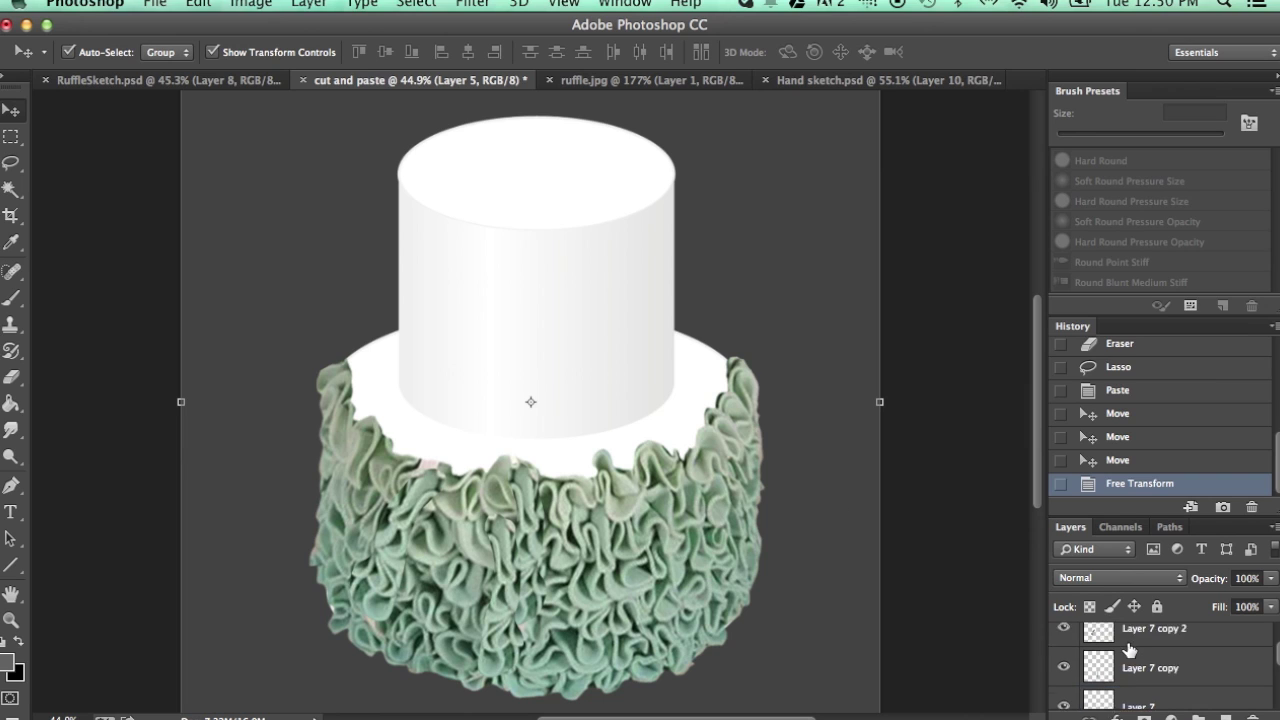
scroll(1128, 650, up, 2)
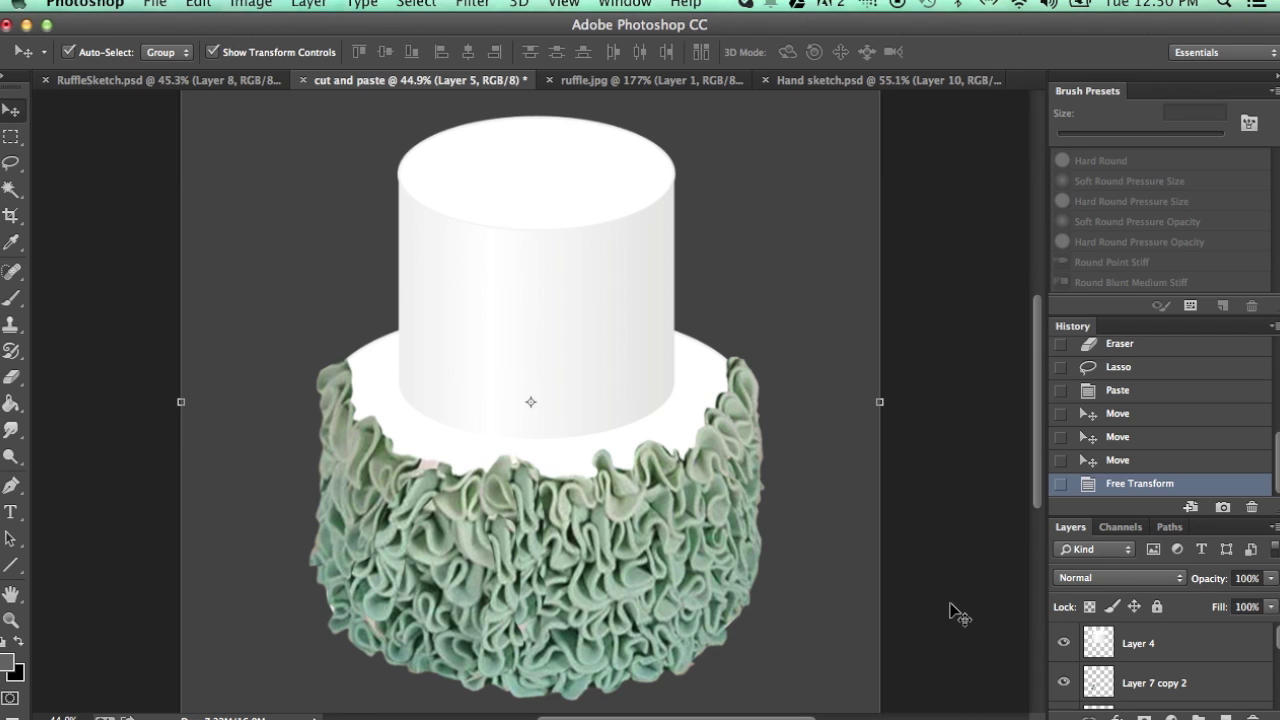
scroll(1104, 632, down, 2)
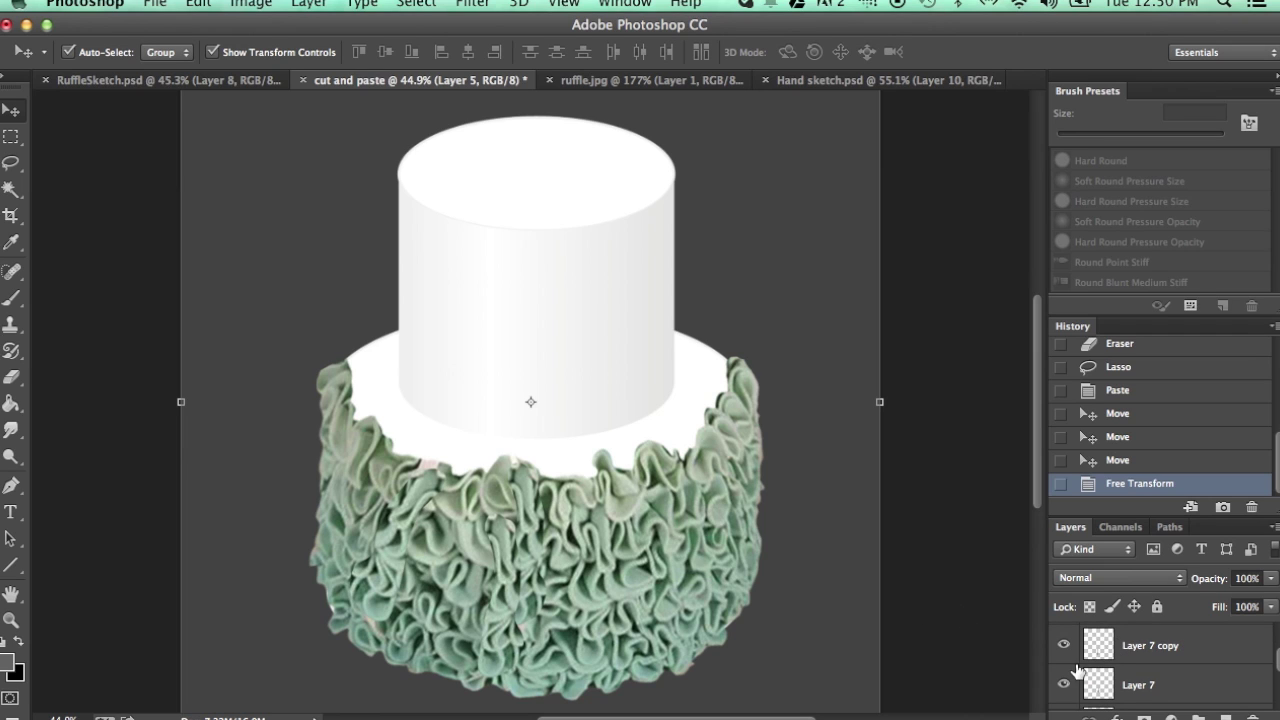
click(1148, 648)
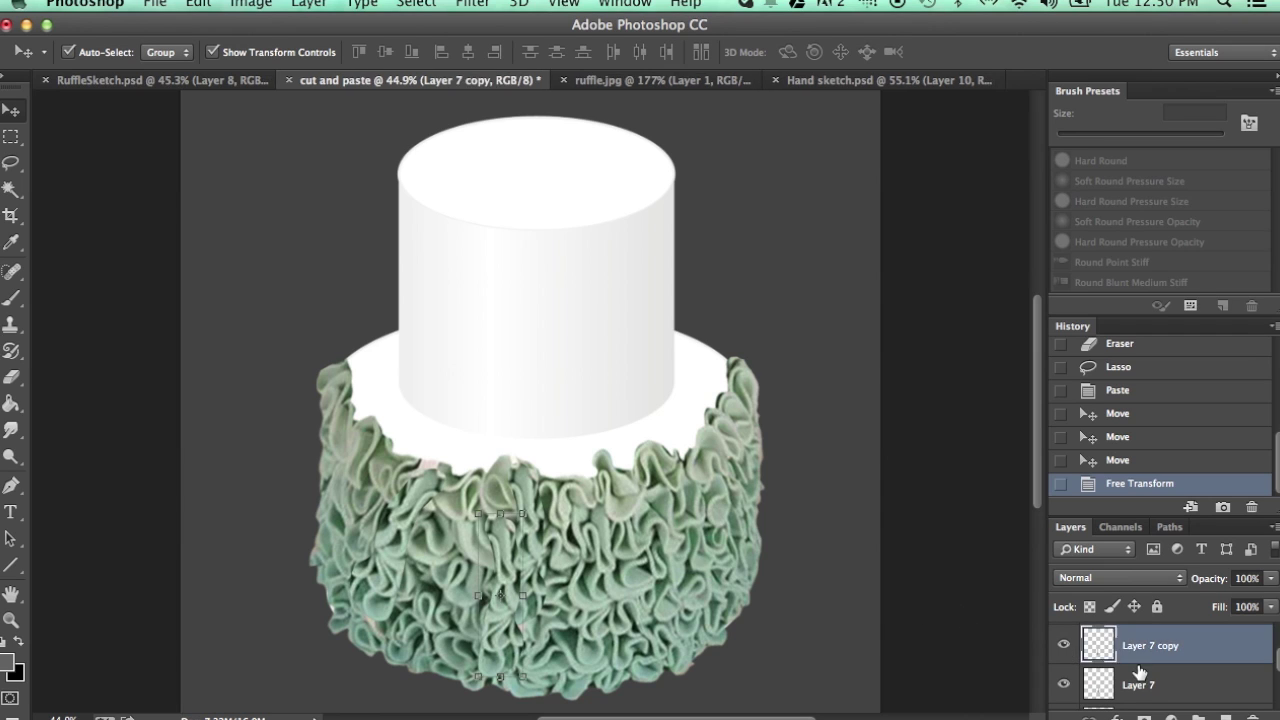
scroll(1160, 665, down, 1)
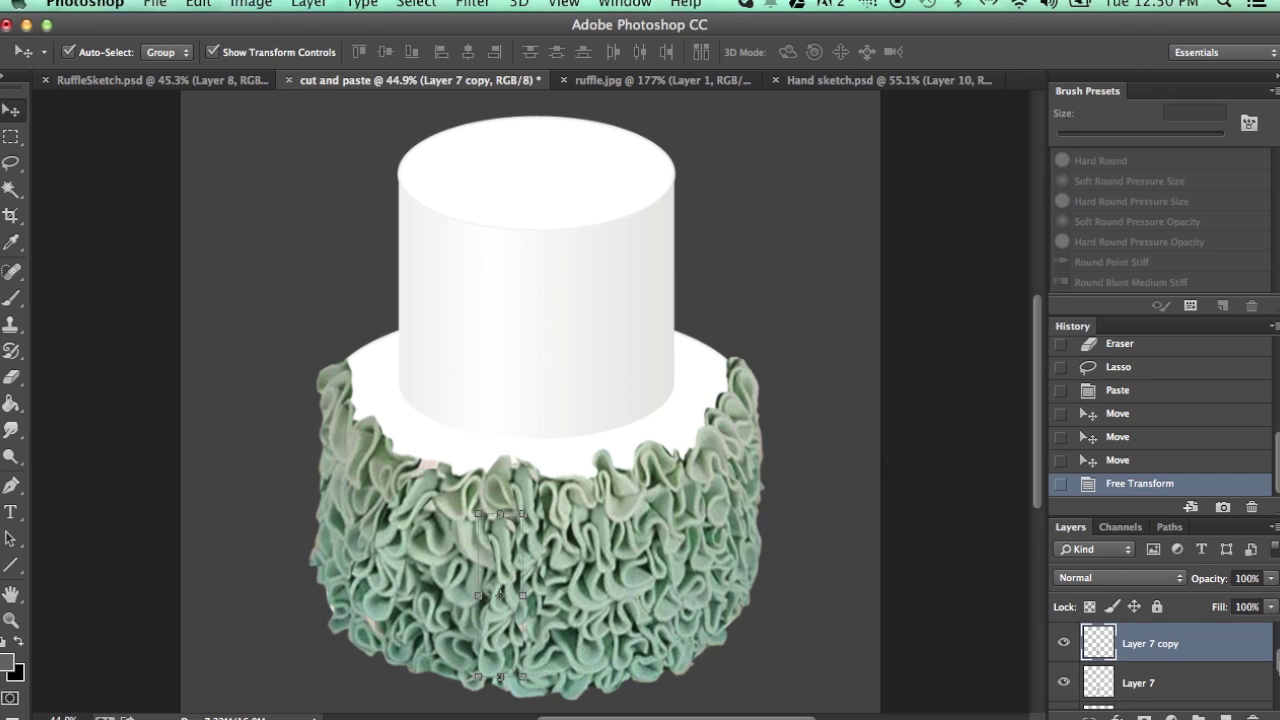
scroll(1160, 662, up, 2)
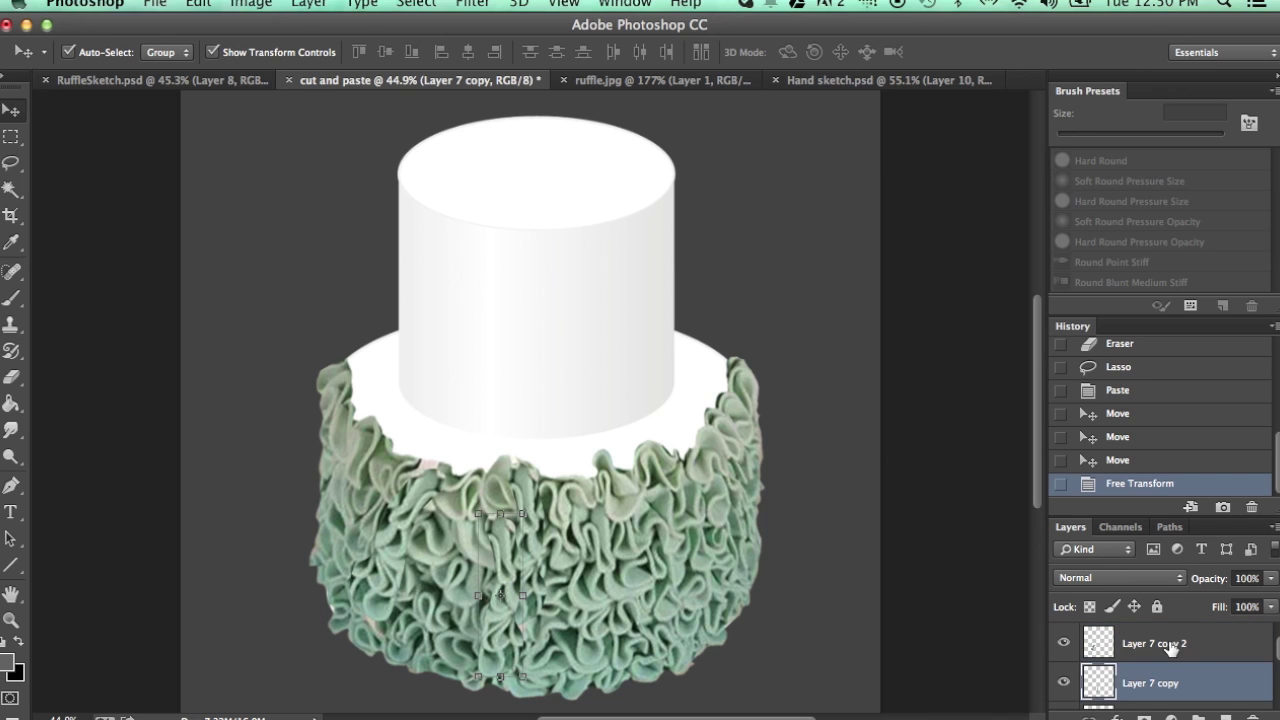
click(1270, 652)
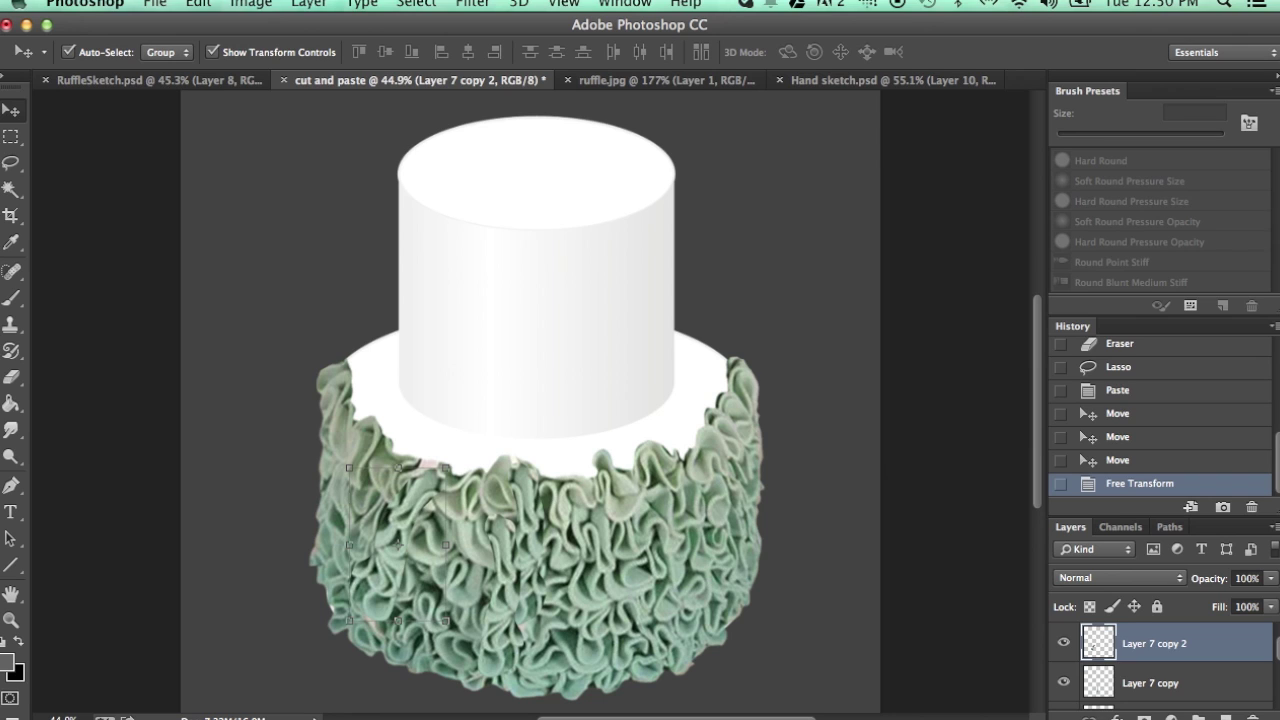
scroll(1160, 665, up, 2)
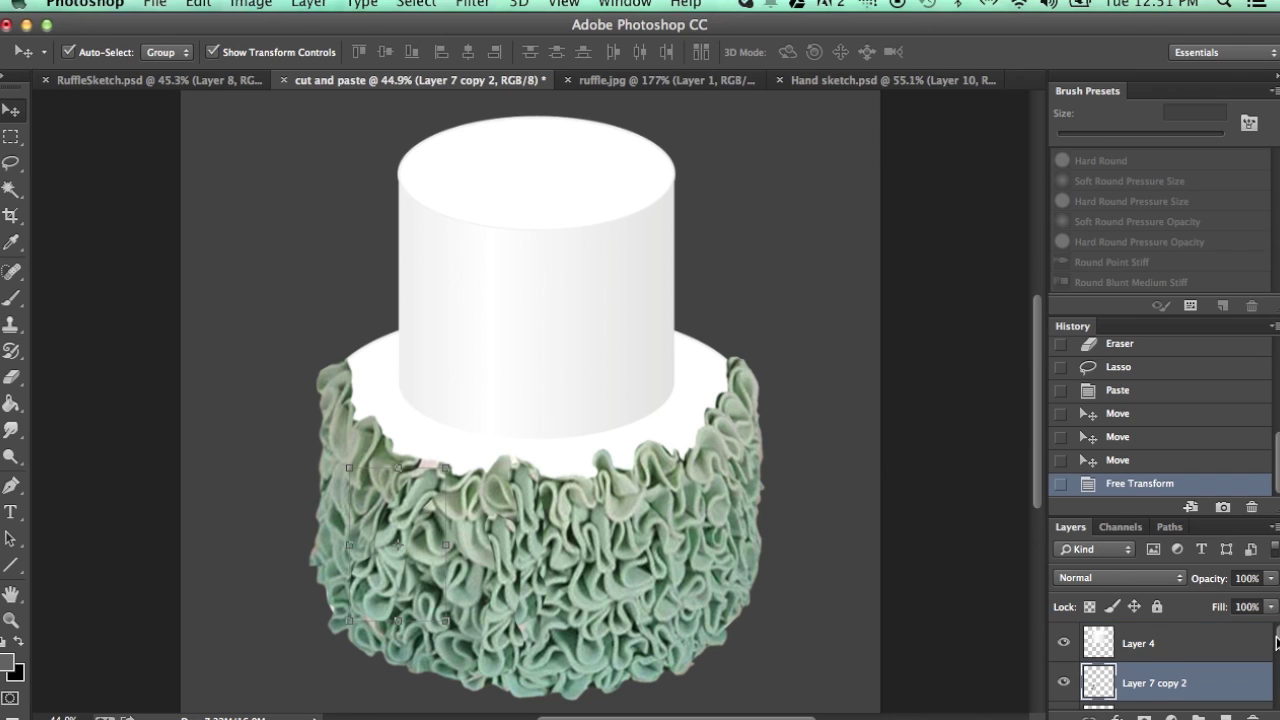
drag(1276, 643, 1277, 668)
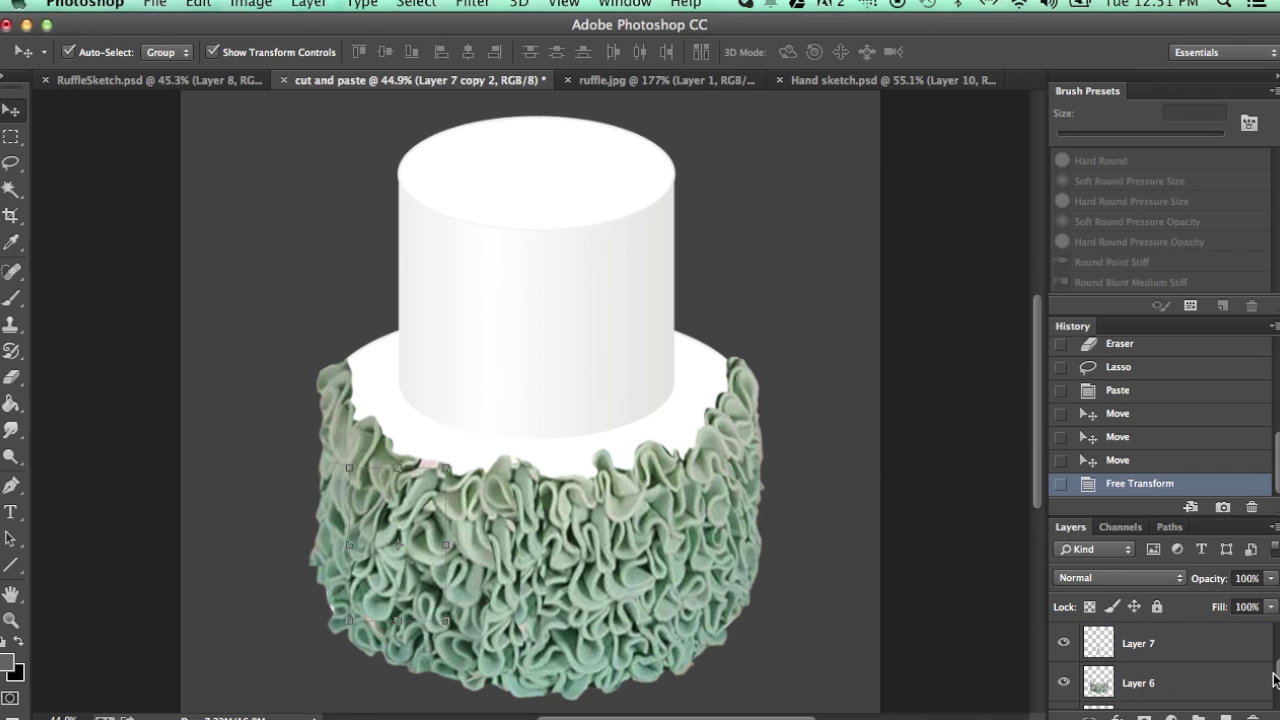
shift+click(1143, 680)
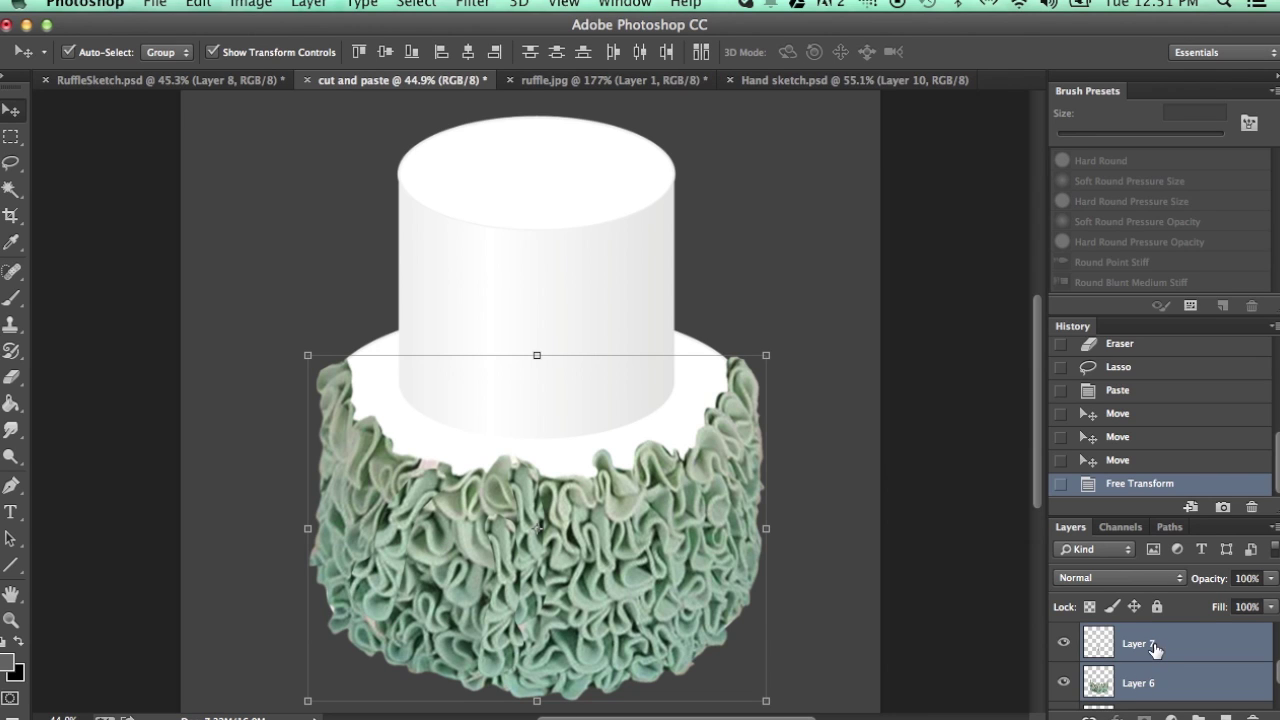
Step: Merge the selected ruffle layers into the single layer Layer 7 copy 2
right_click(1149, 643)
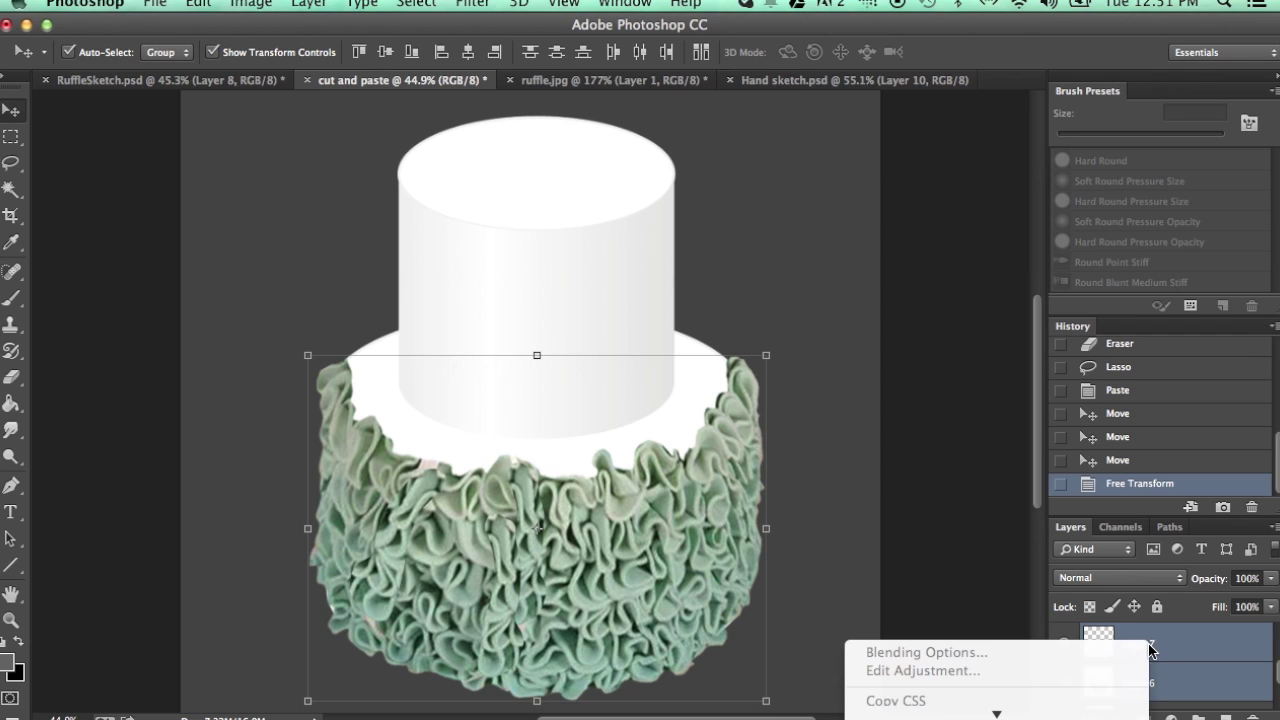
scroll(932, 525, down, 5)
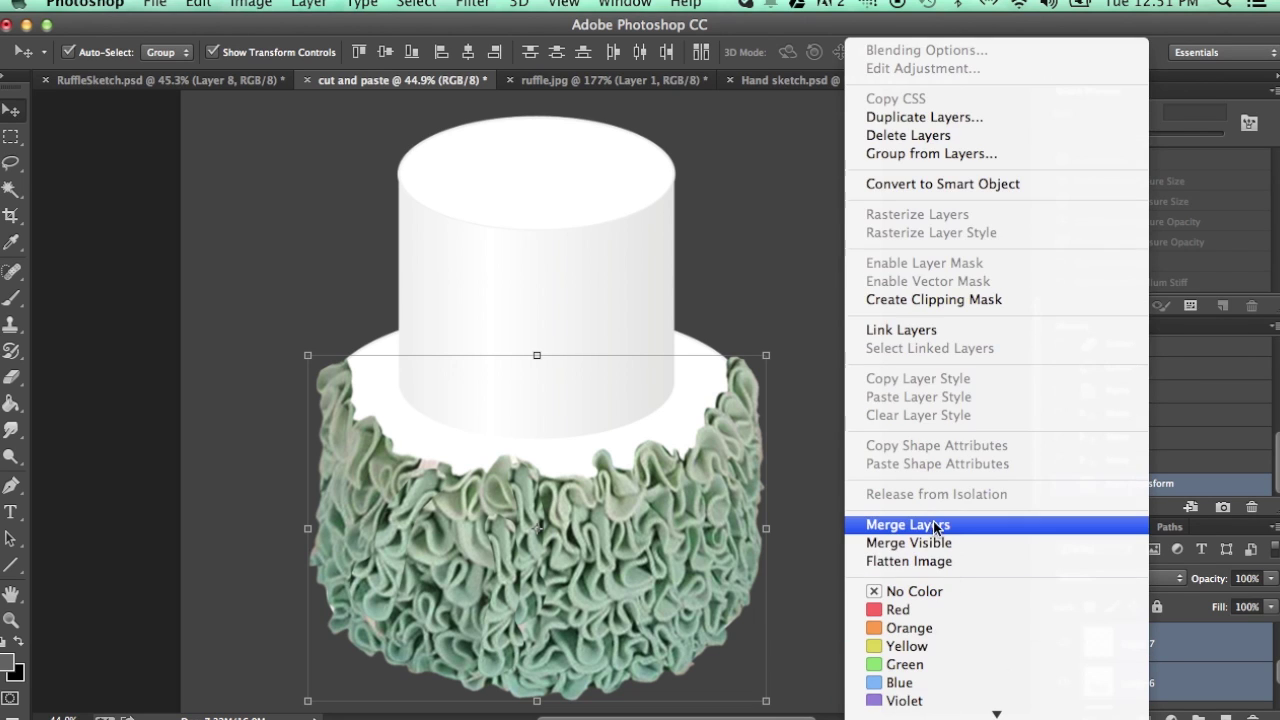
click(933, 521)
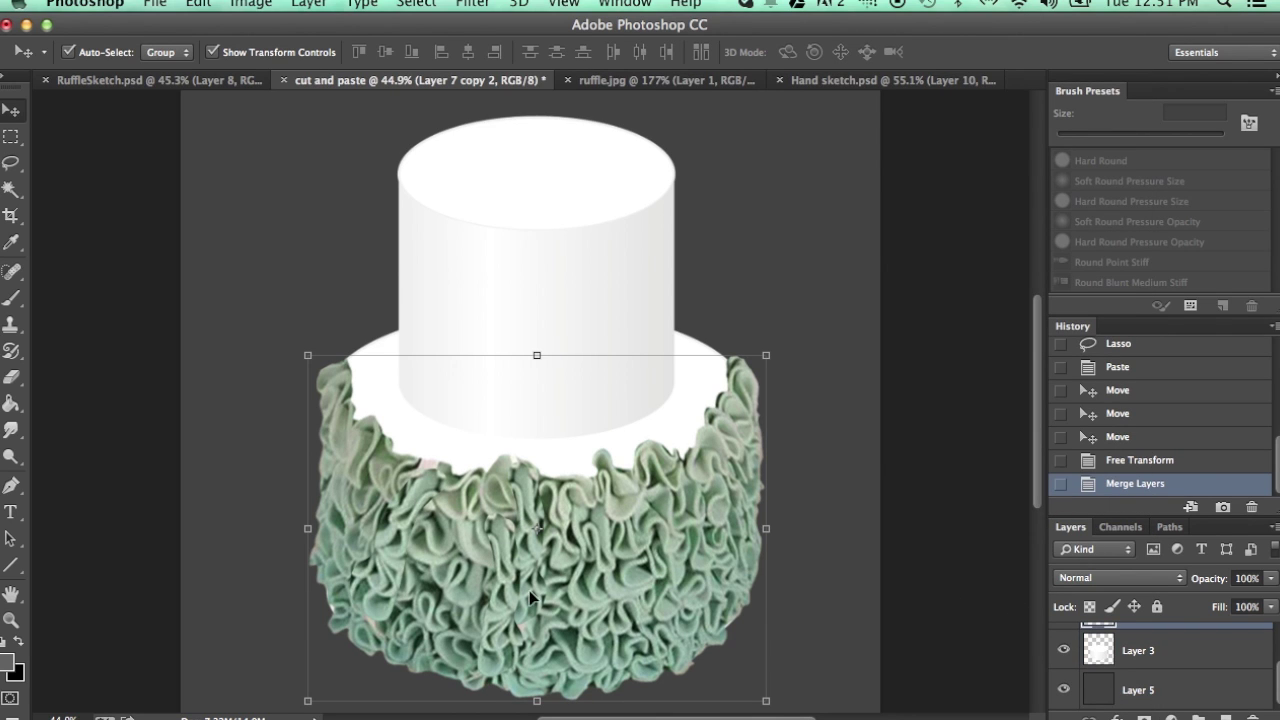
click(808, 523)
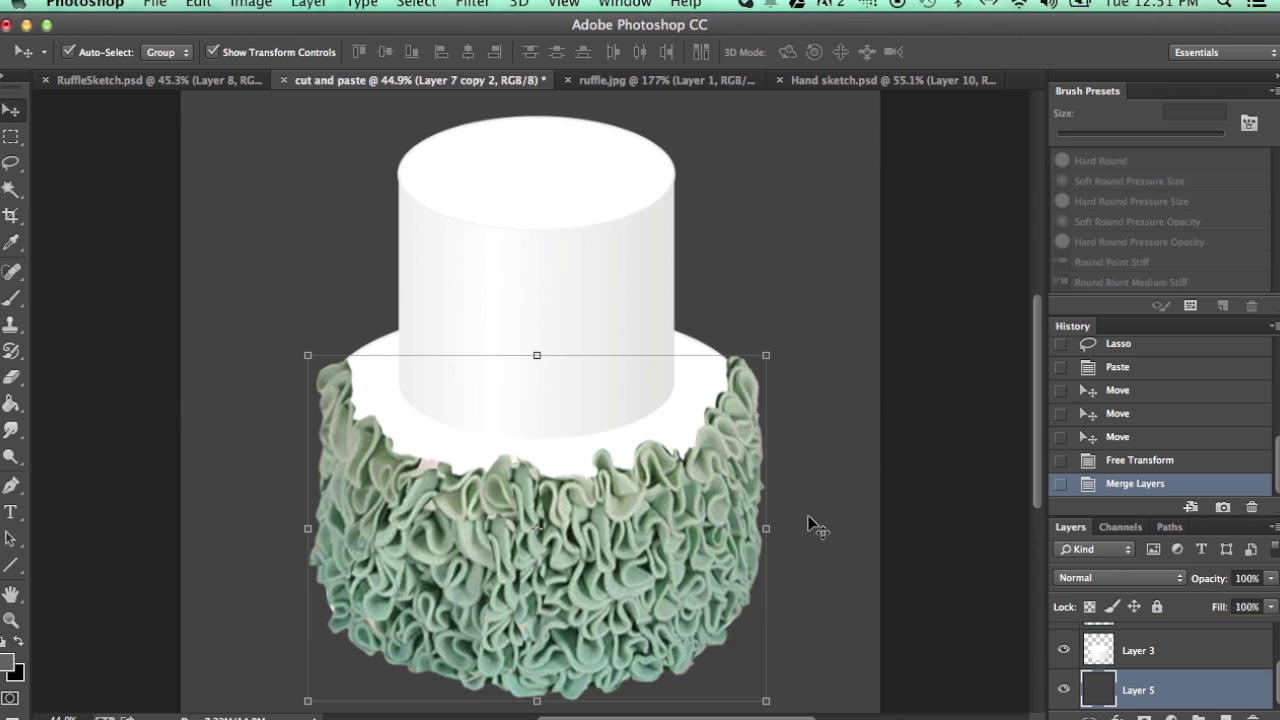
click(637, 550)
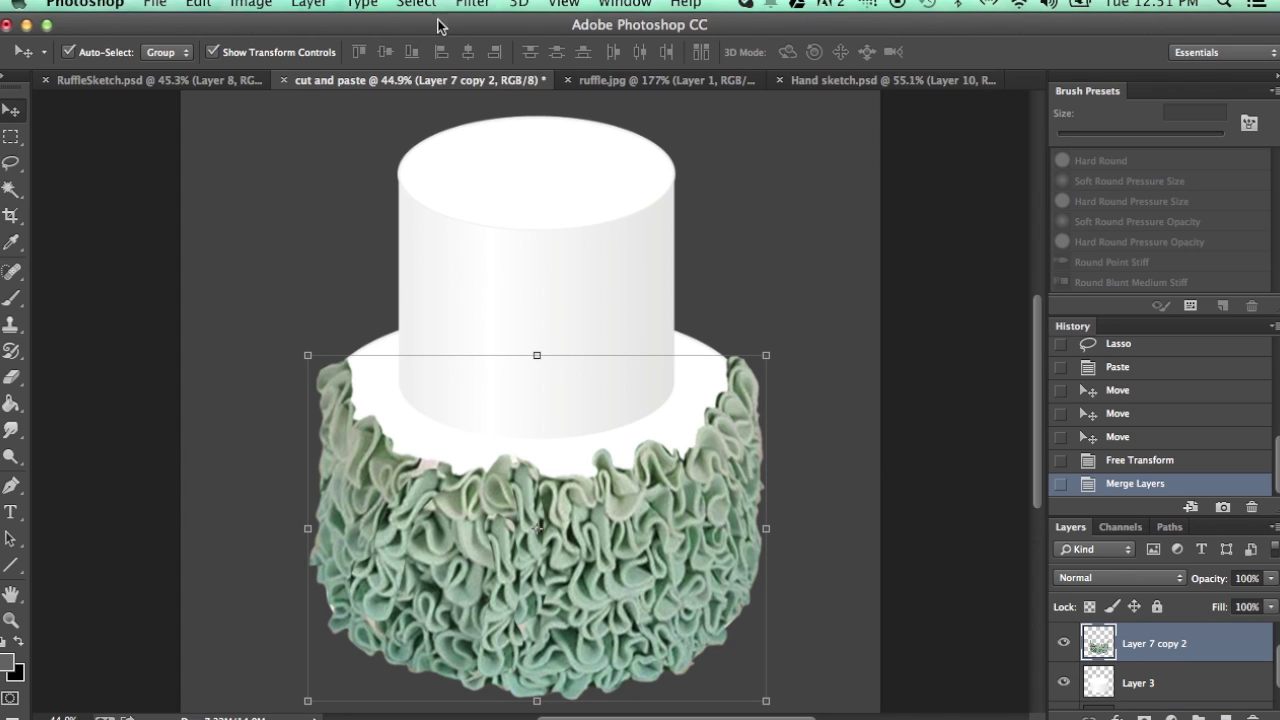
Step: Apply Filter Gallery Poster Edges with edge thickness 0, intensity 0 and posterization 3
click(473, 5)
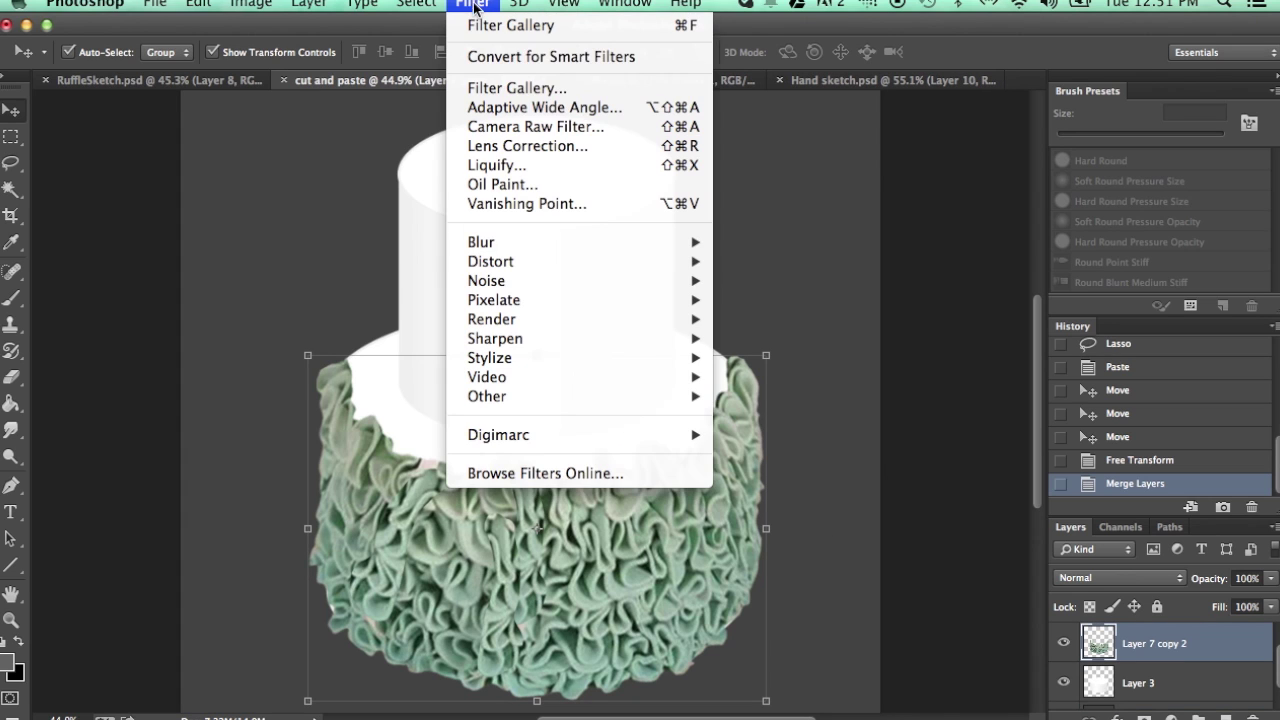
click(505, 91)
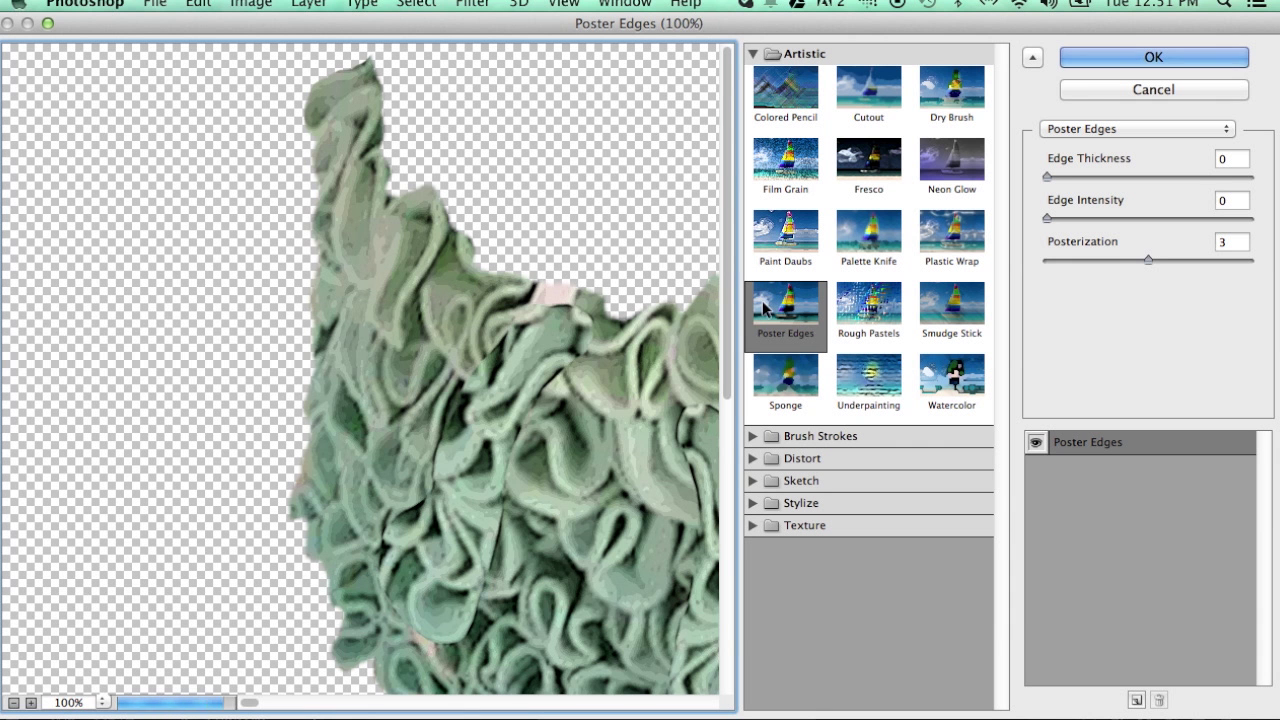
click(792, 312)
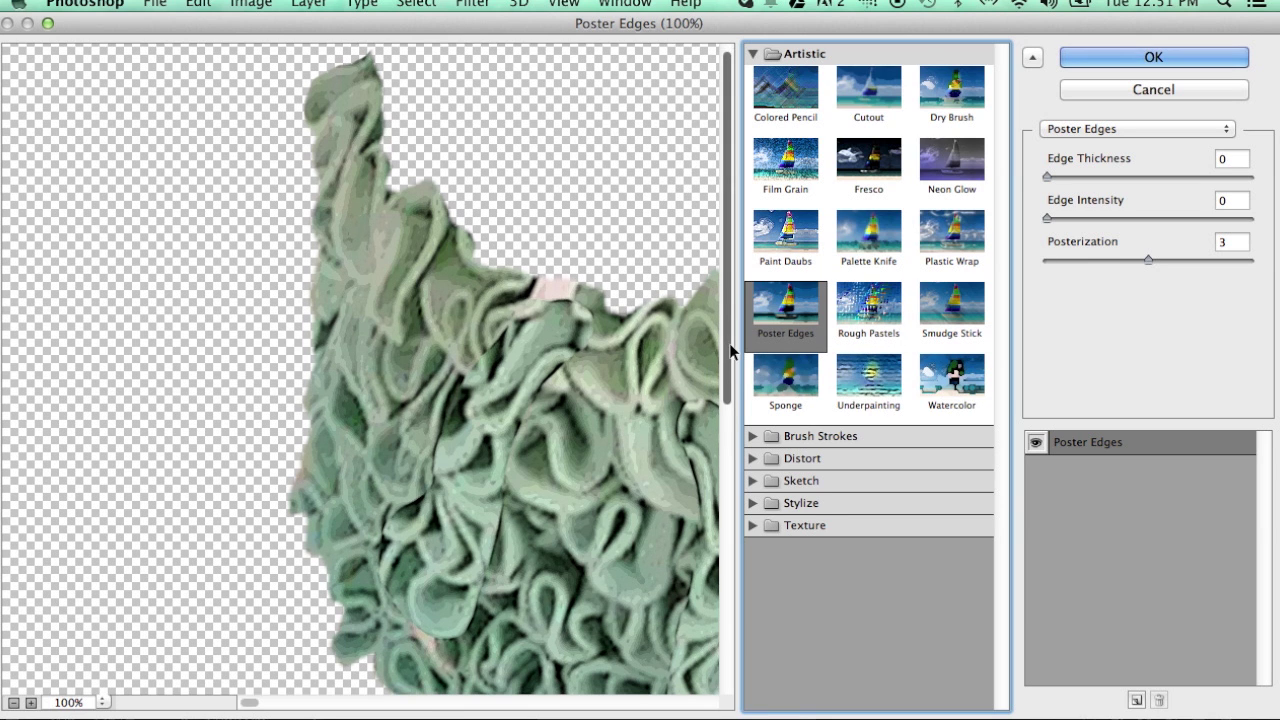
drag(730, 350, 736, 437)
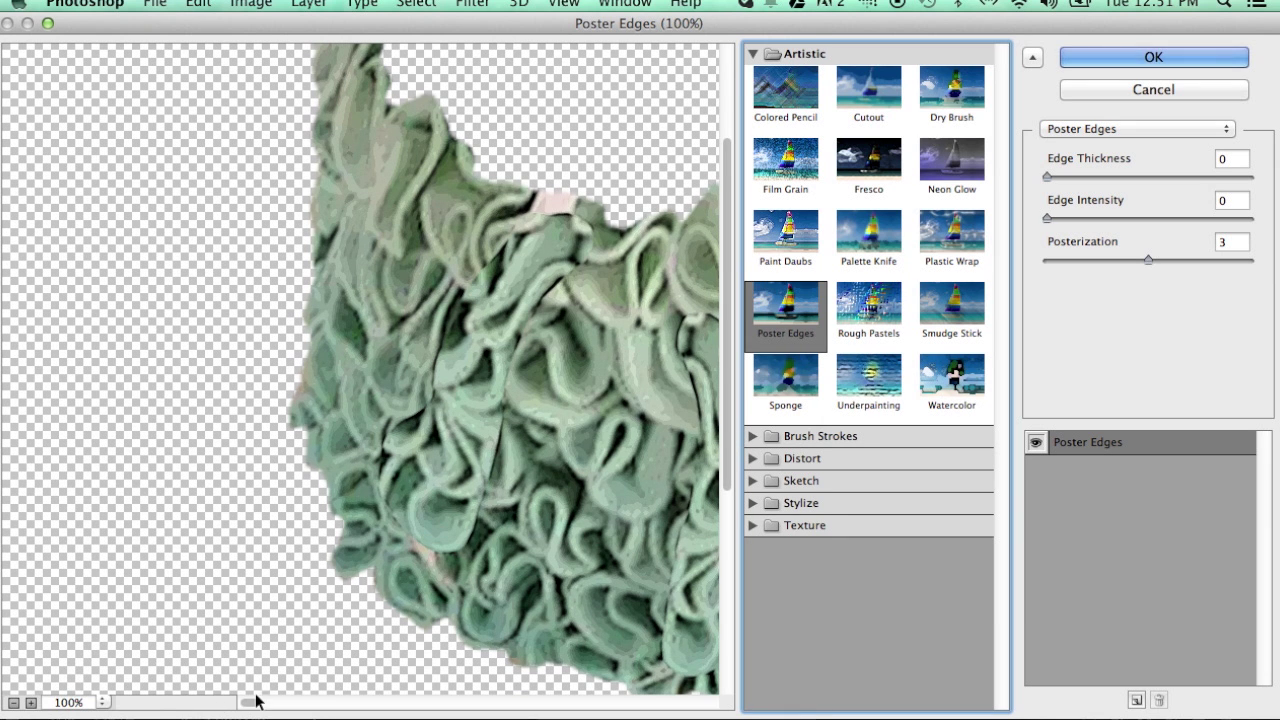
drag(256, 702, 489, 666)
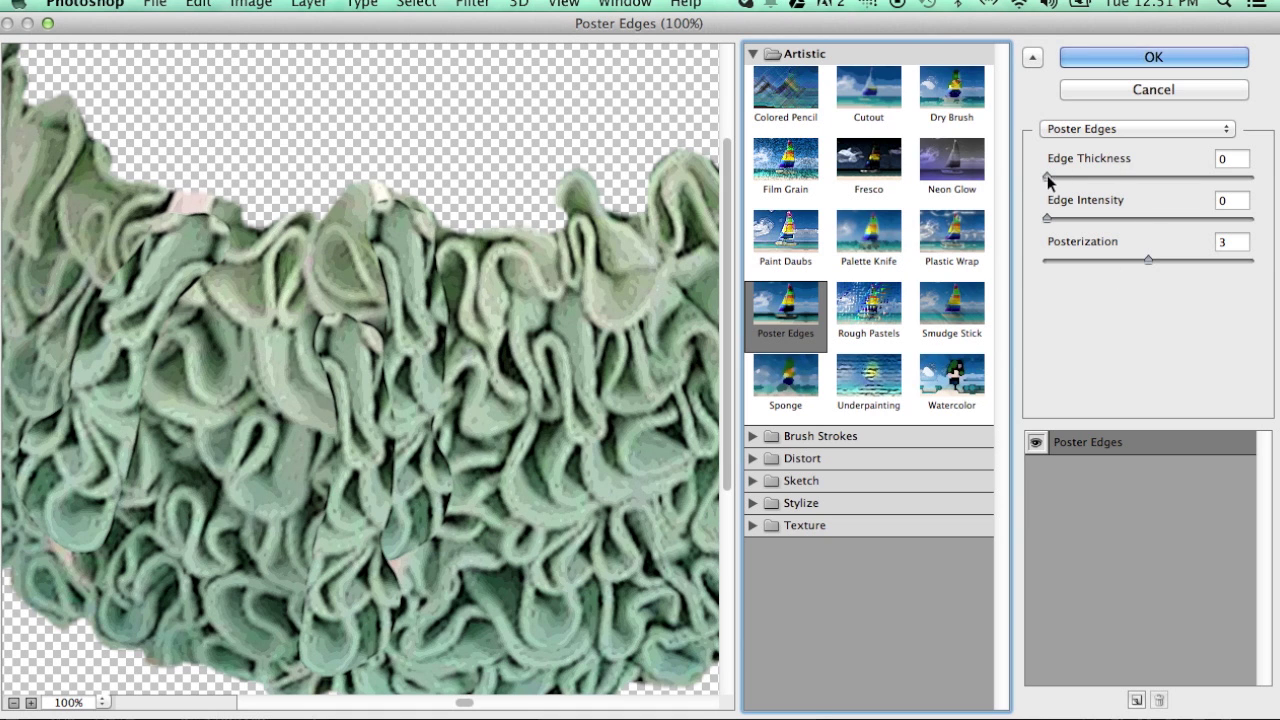
drag(1046, 177, 1055, 215)
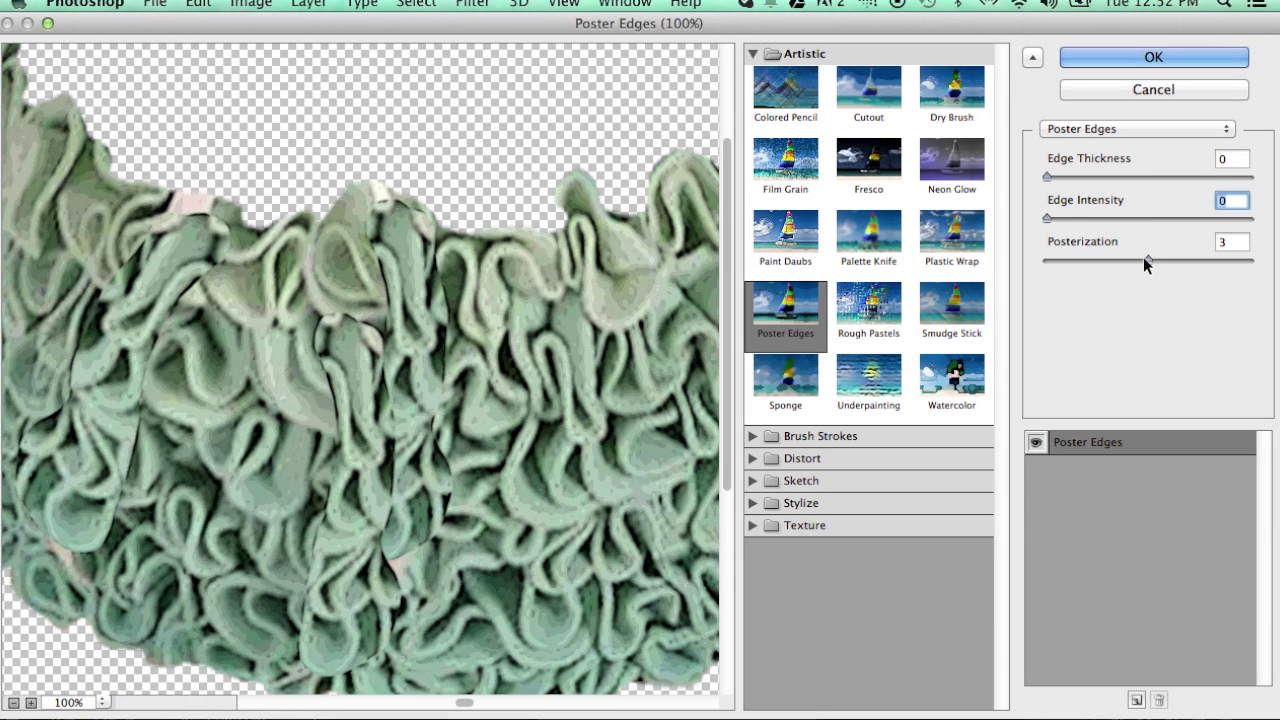
drag(1146, 260, 1048, 260)
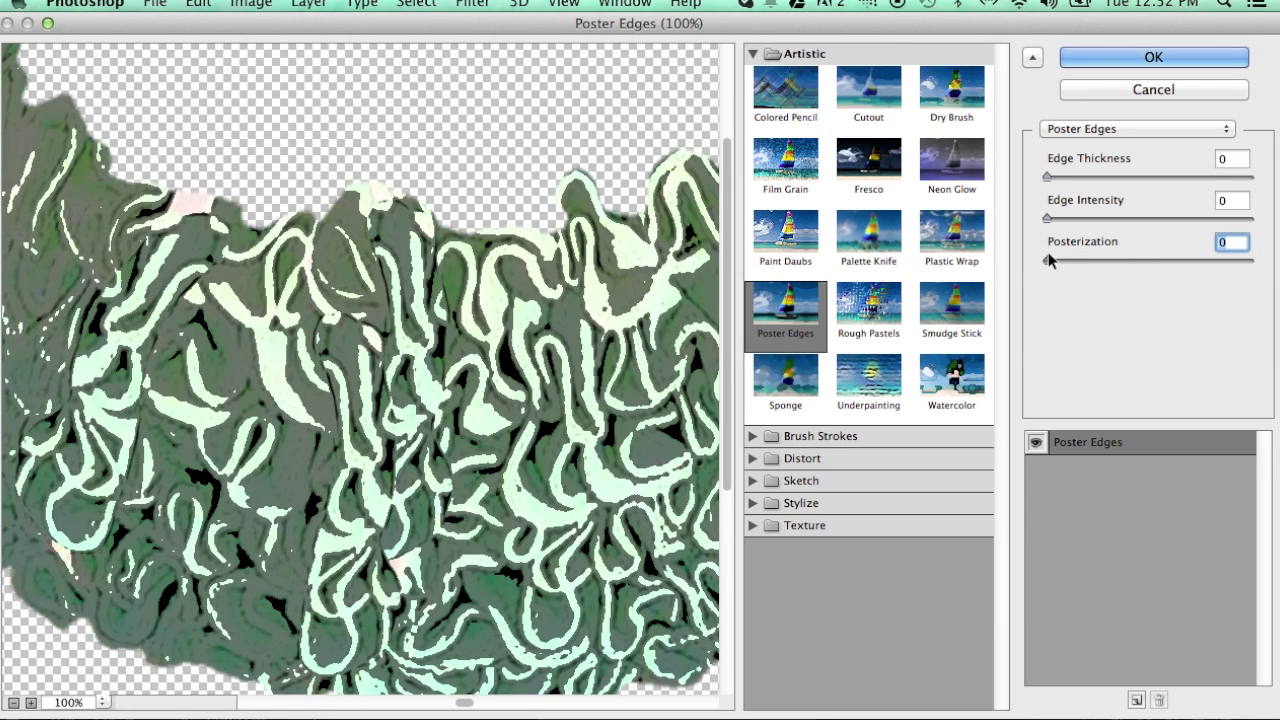
drag(1048, 256, 1158, 254)
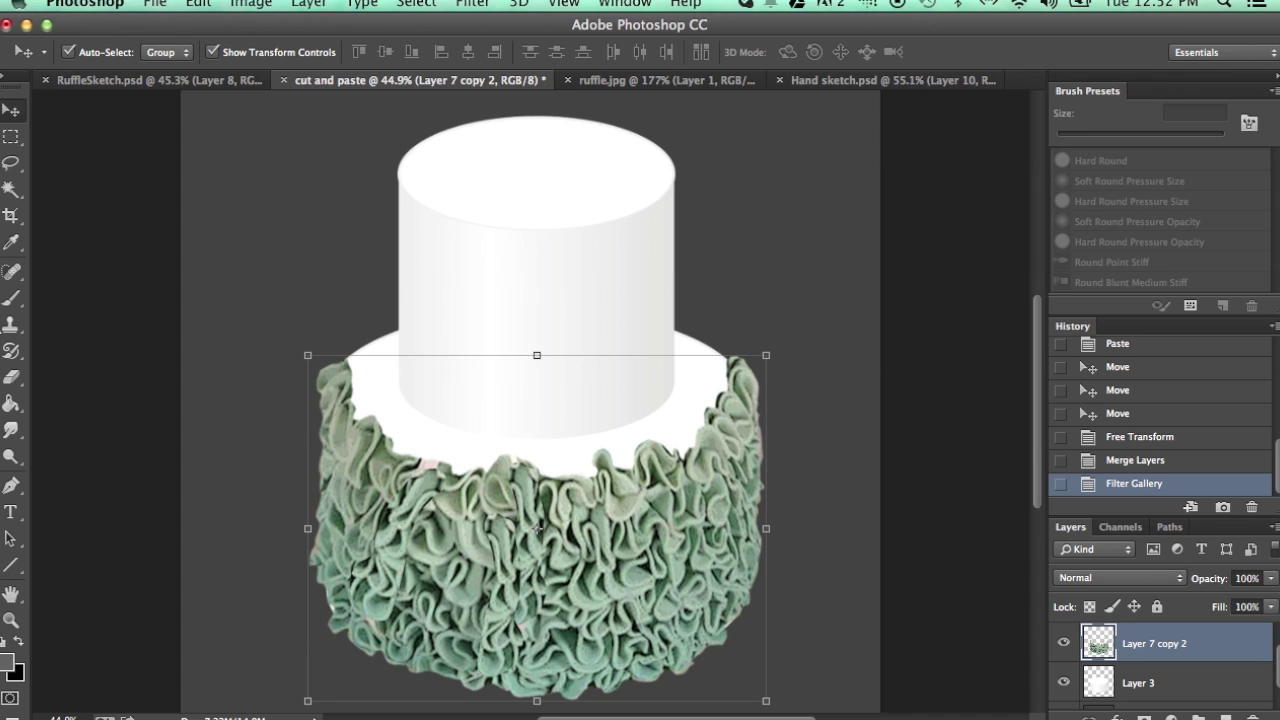
Step: With the 7 px Pencil brush, outline the ruffle curls along the left, lower-right and right edges
click(12, 298)
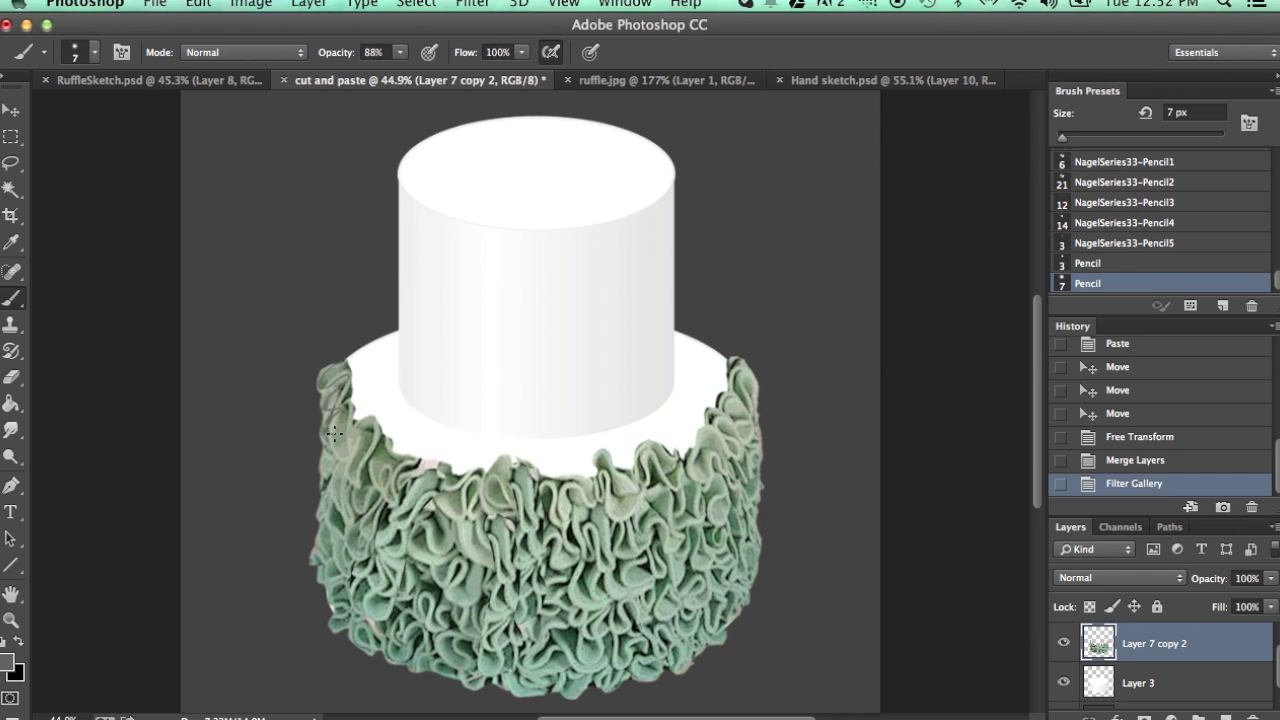
mouse_move(334, 433)
mouse_down()
mouse_move(347, 462)
mouse_move(361, 438)
mouse_move(388, 440)
mouse_move(357, 482)
mouse_move(362, 516)
mouse_move(319, 503)
mouse_move(338, 530)
mouse_up()
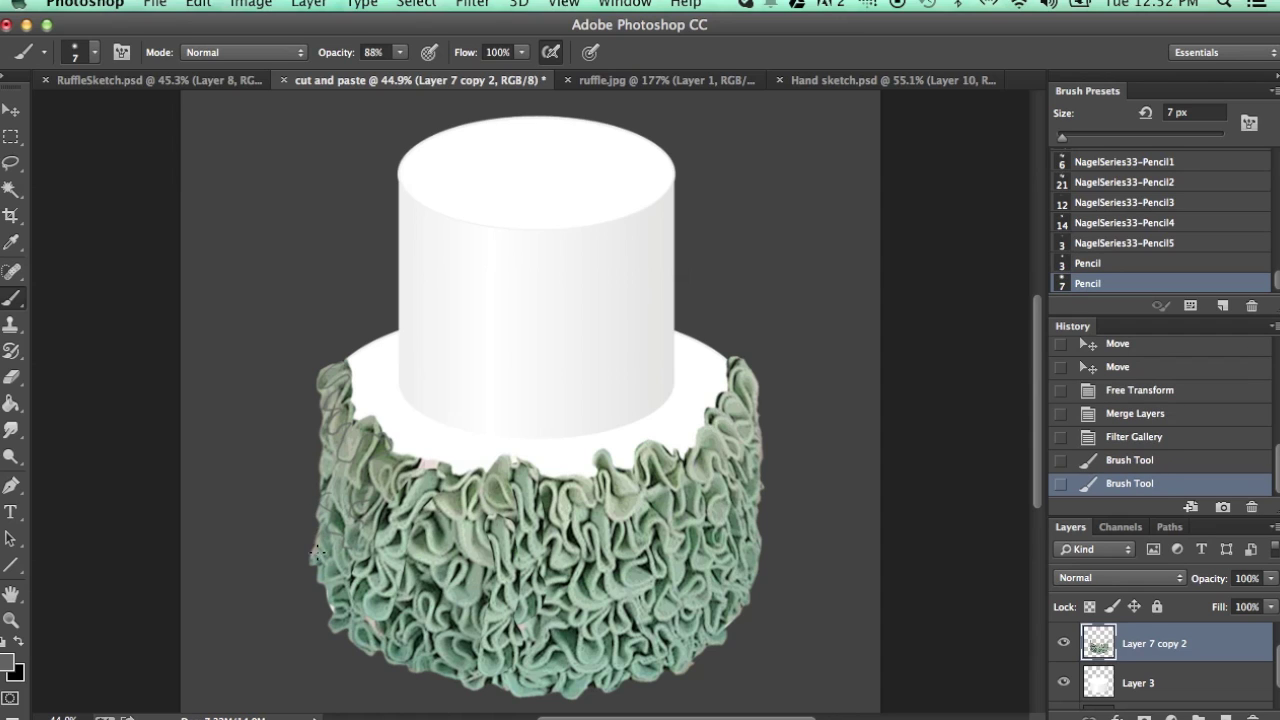
mouse_move(374, 434)
mouse_down()
mouse_move(385, 450)
mouse_move(472, 470)
mouse_move(515, 456)
mouse_move(545, 473)
mouse_up()
drag(568, 533, 555, 531)
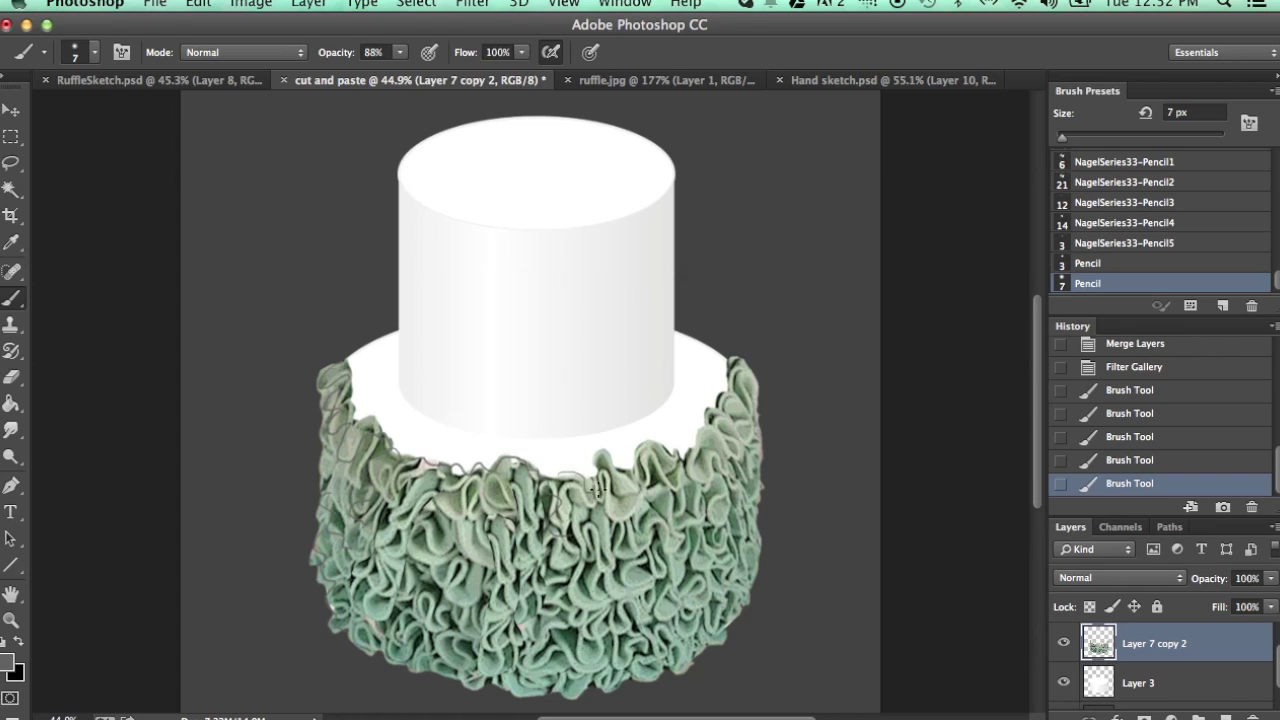
mouse_move(596, 489)
mouse_down()
mouse_move(690, 451)
mouse_move(649, 457)
mouse_move(647, 444)
mouse_move(700, 479)
mouse_up()
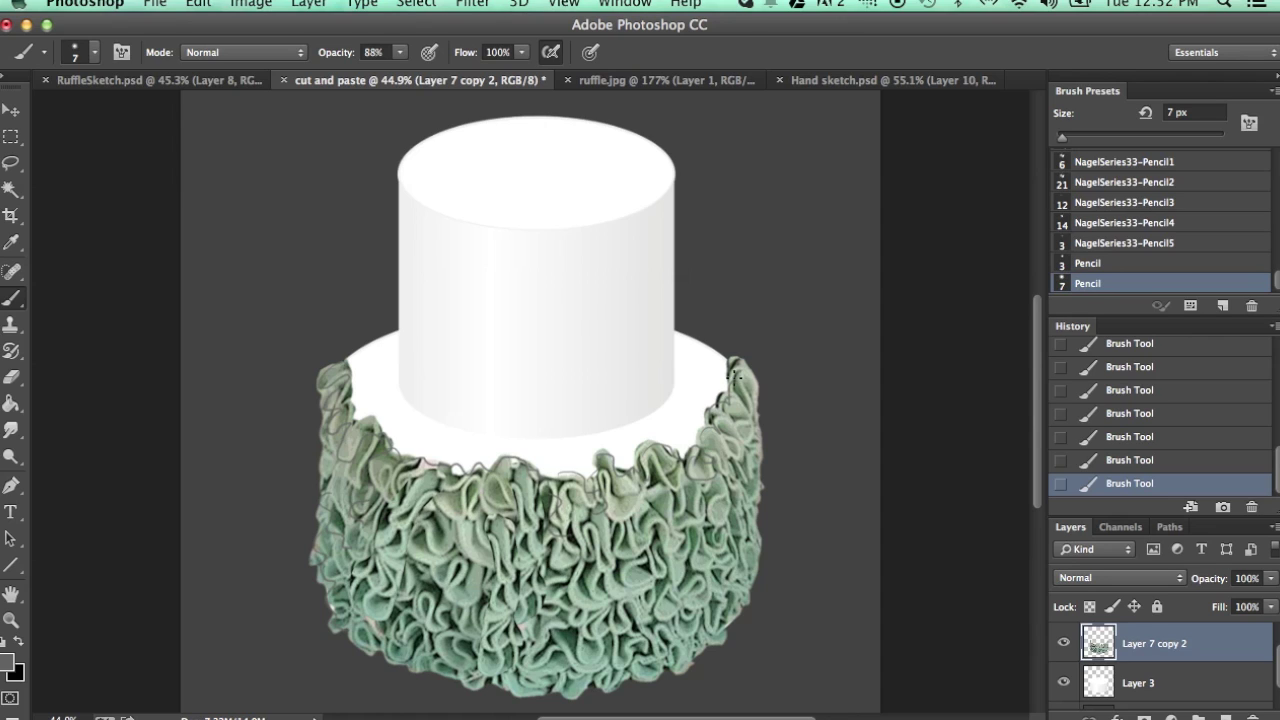
drag(745, 440, 737, 478)
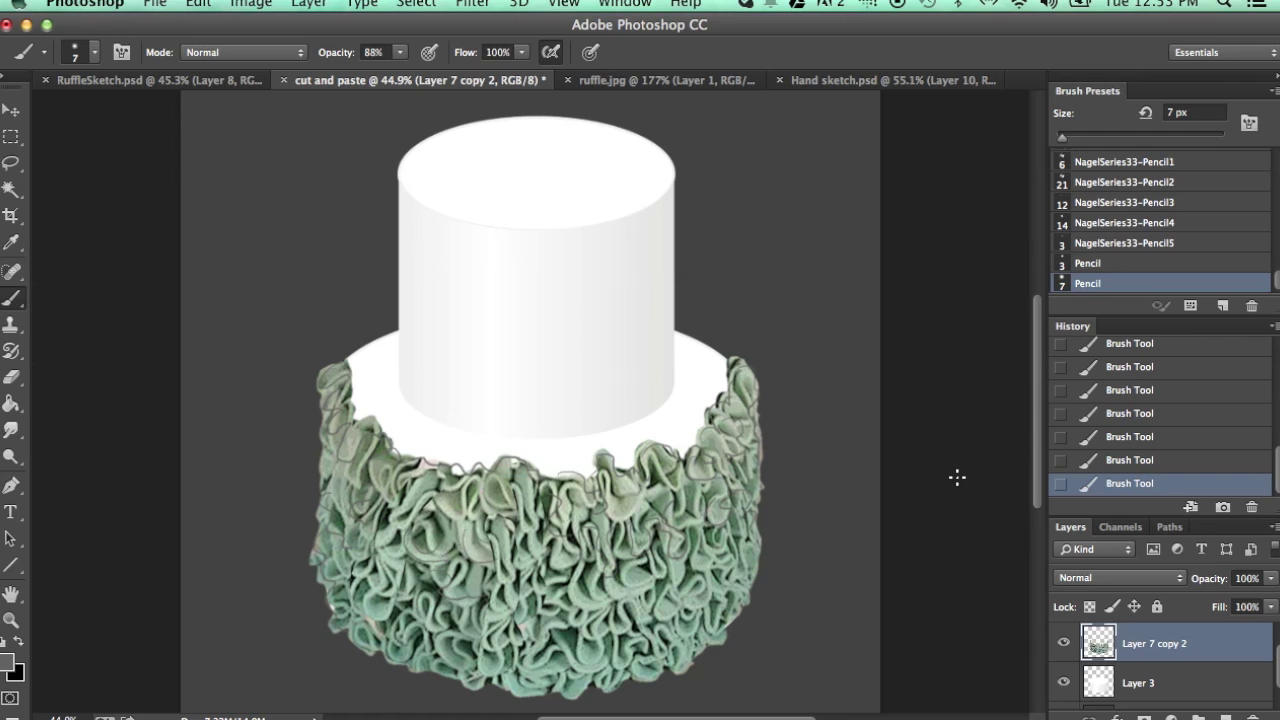
click(208, 83)
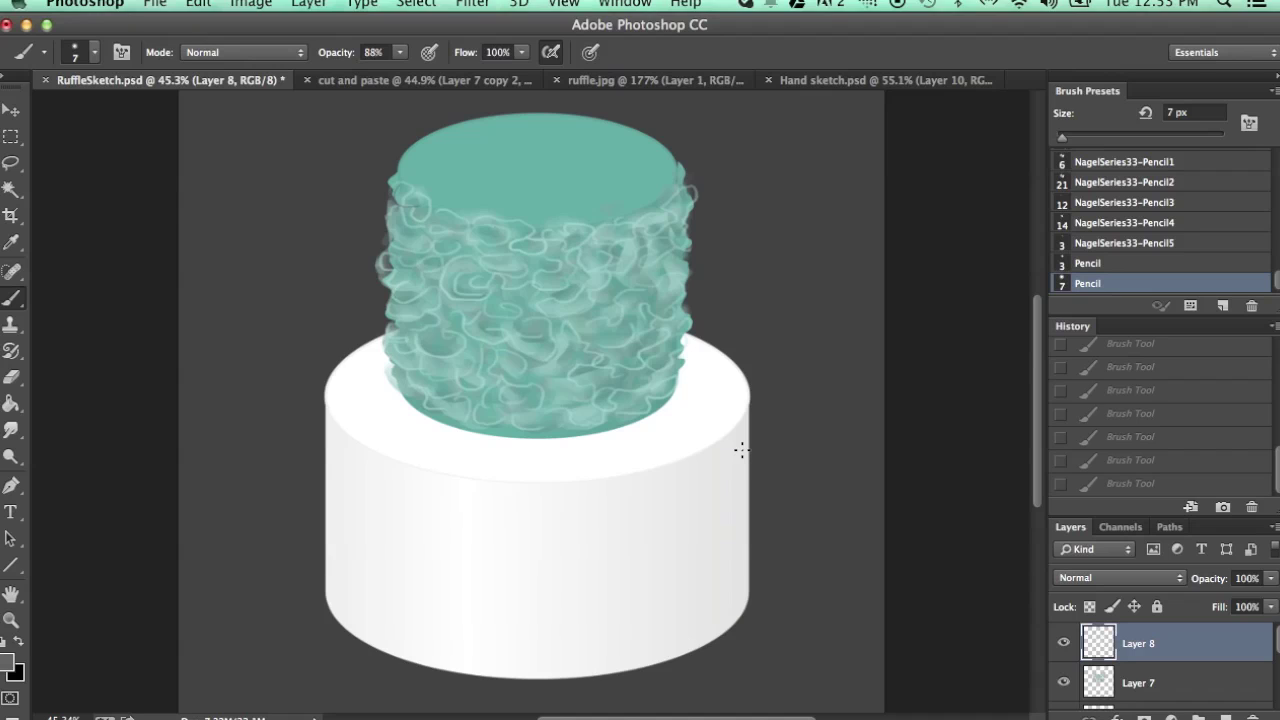
click(370, 80)
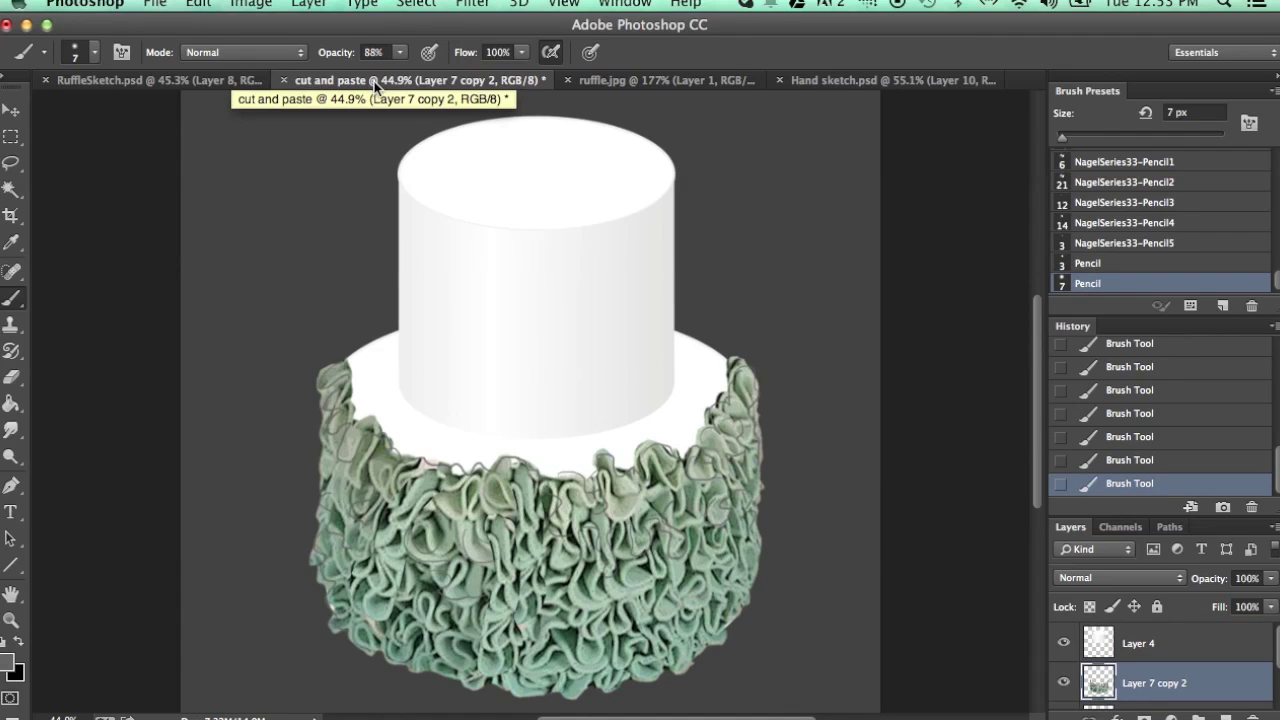